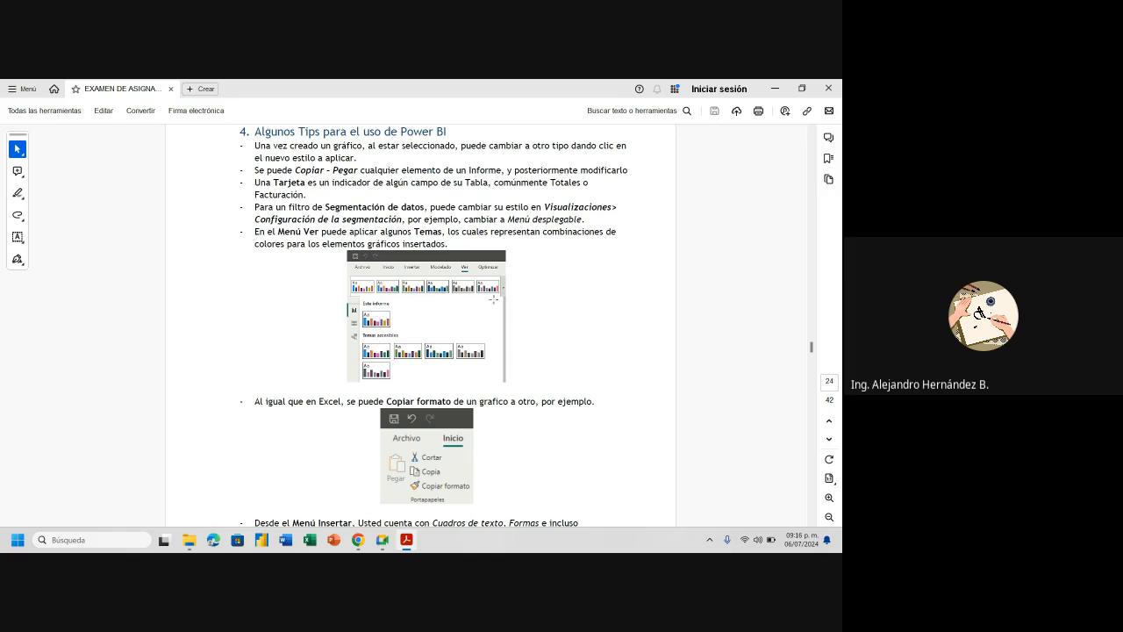
- Review the Power BI tips on shapes and stacked bar charts in the PDF guide, closing with the document out of view
scroll(493, 299, down, 8)
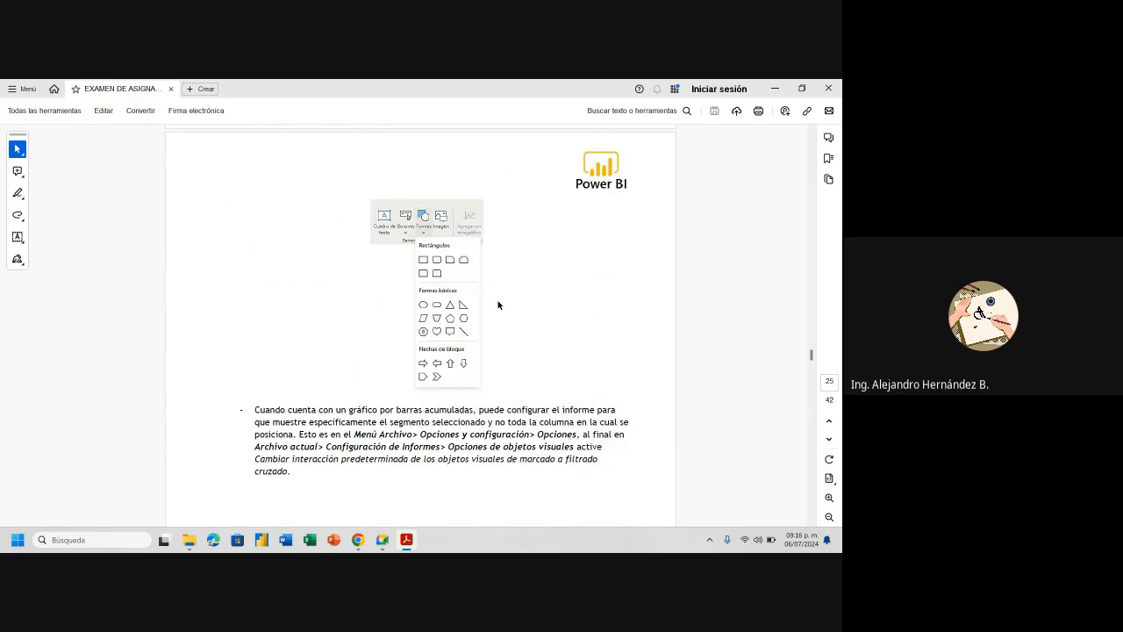
scroll(497, 305, down, 2)
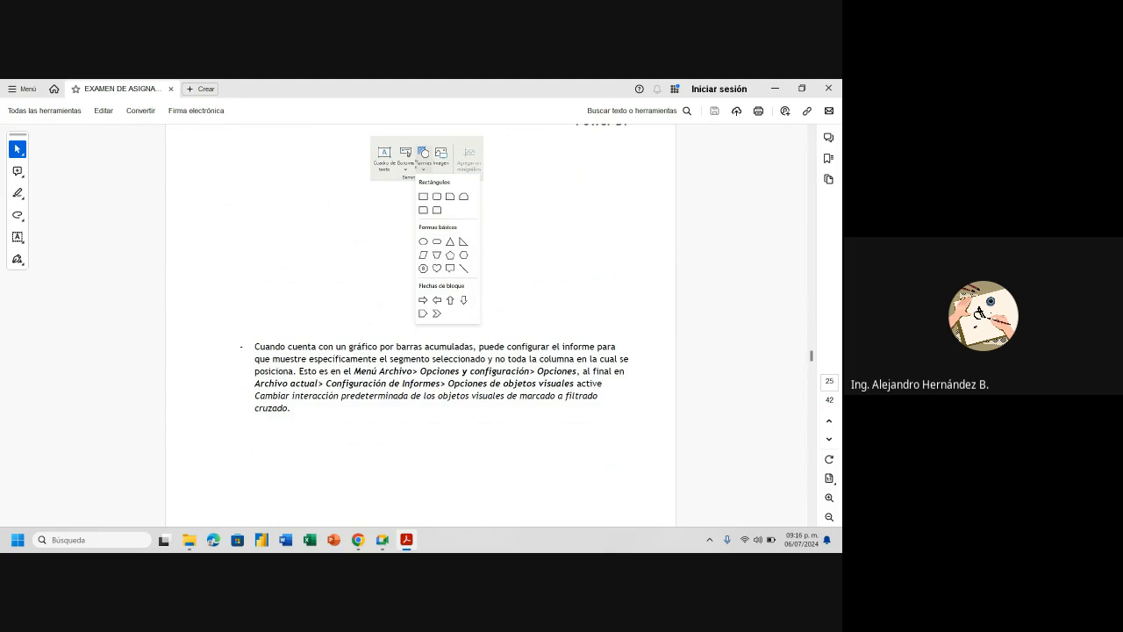
click(777, 89)
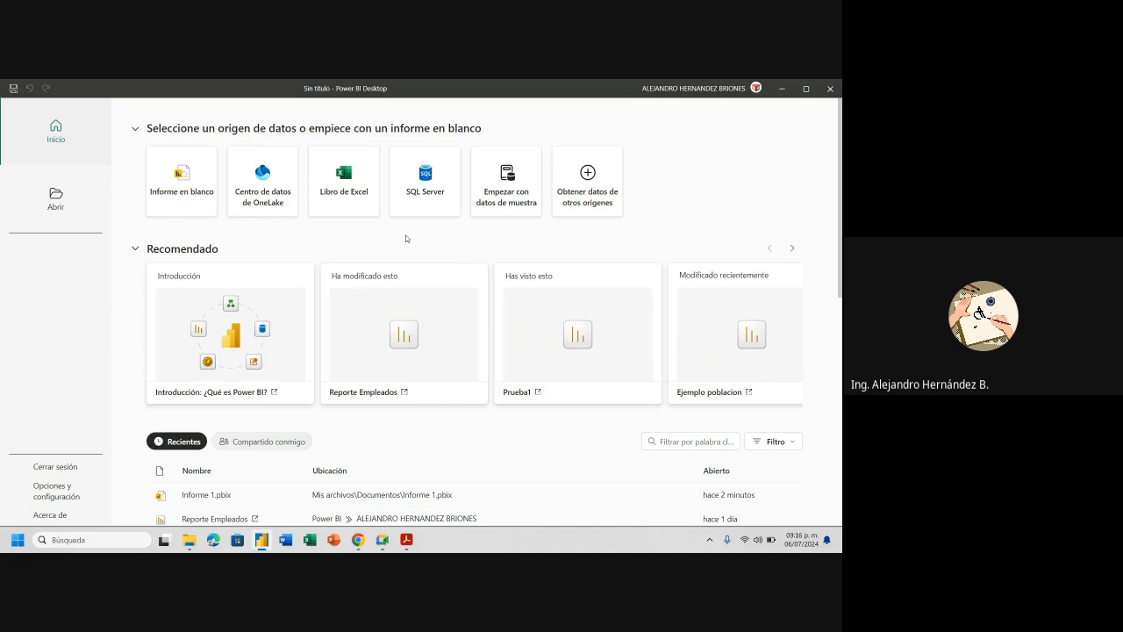
- In a blank report, bring the Datos sheet of the Excel workbook 4. Agrupacion por meses into the Power Query Editor for transformation
click(182, 174)
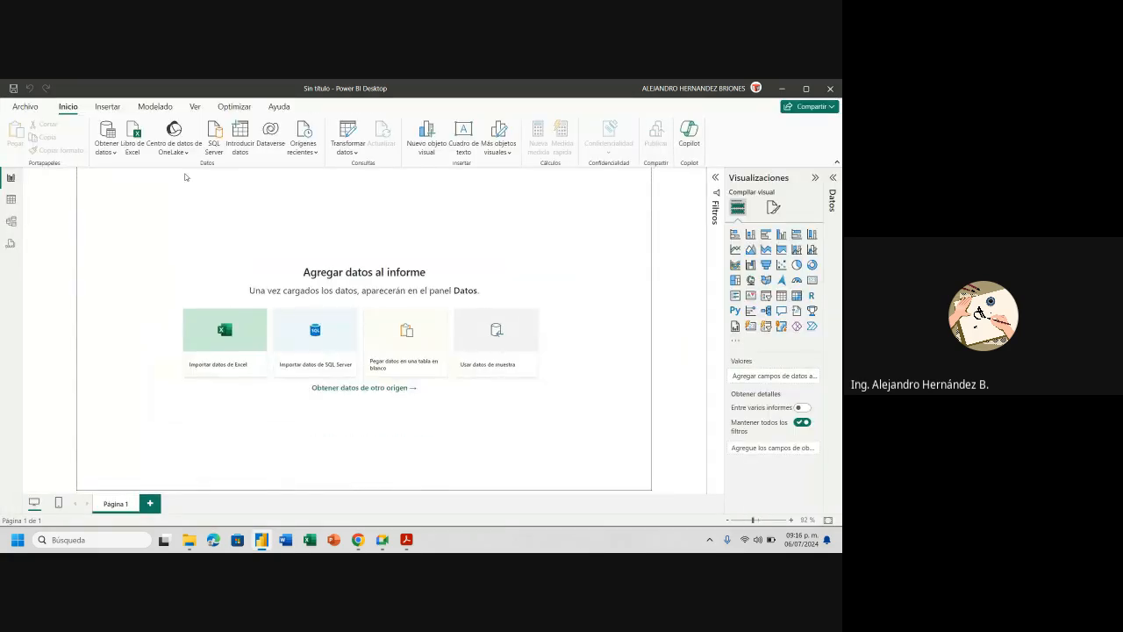
click(227, 335)
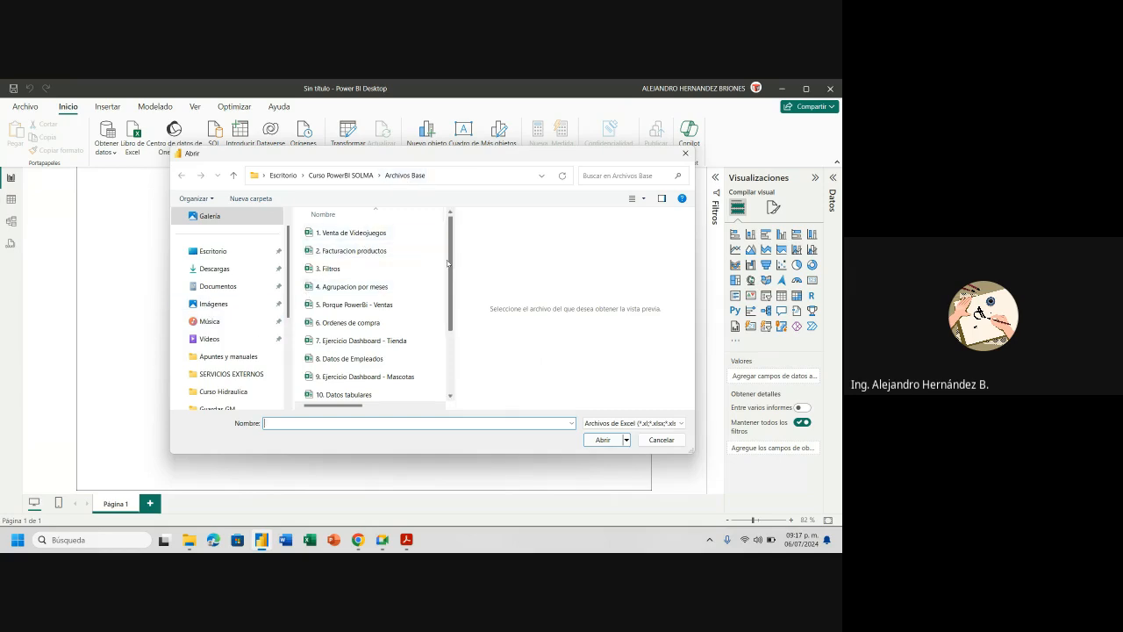
drag(450, 261, 455, 285)
click(370, 253)
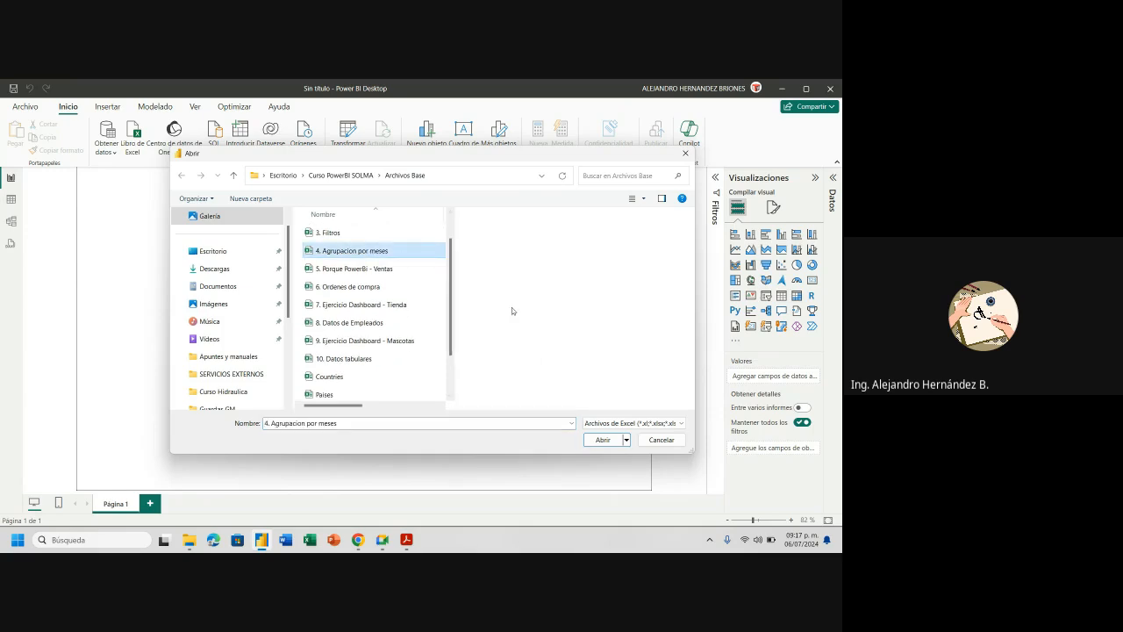
click(602, 439)
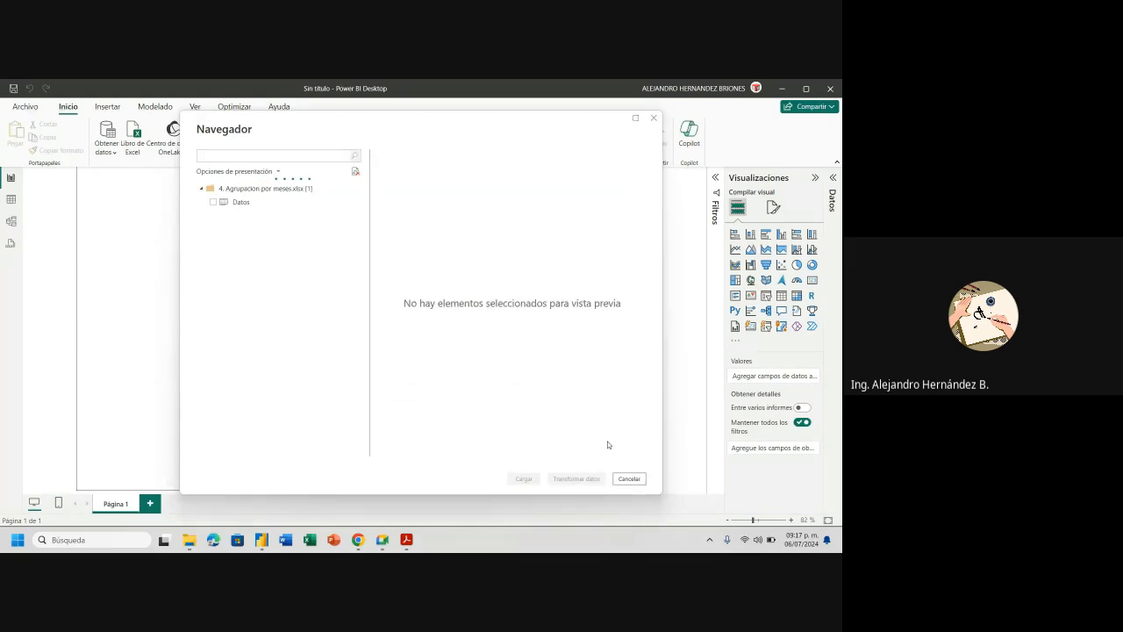
click(213, 203)
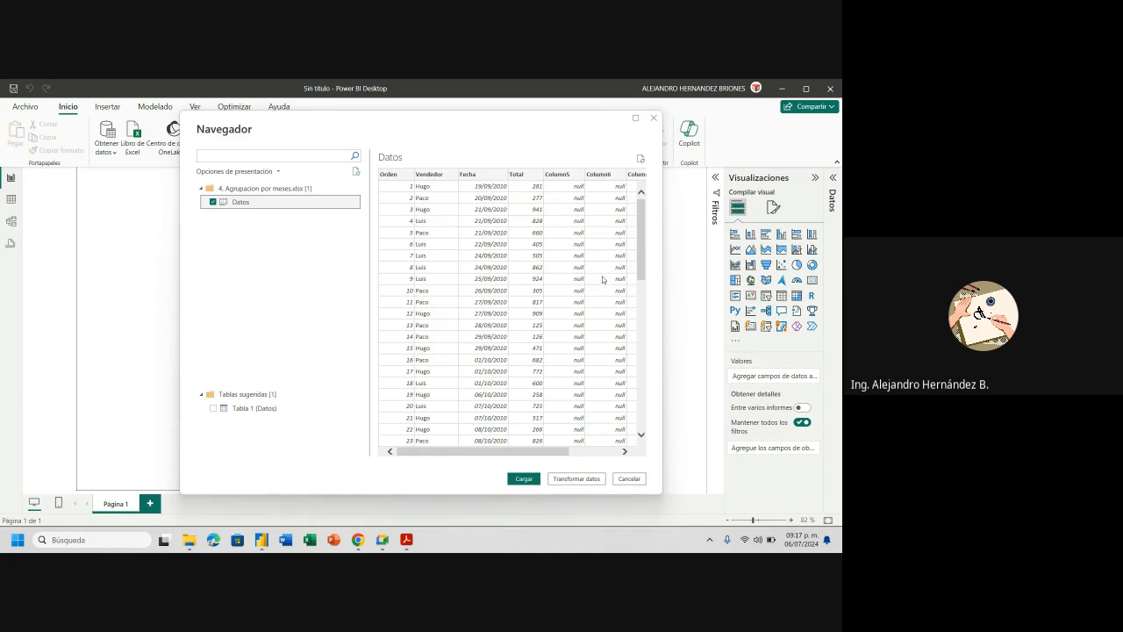
click(578, 479)
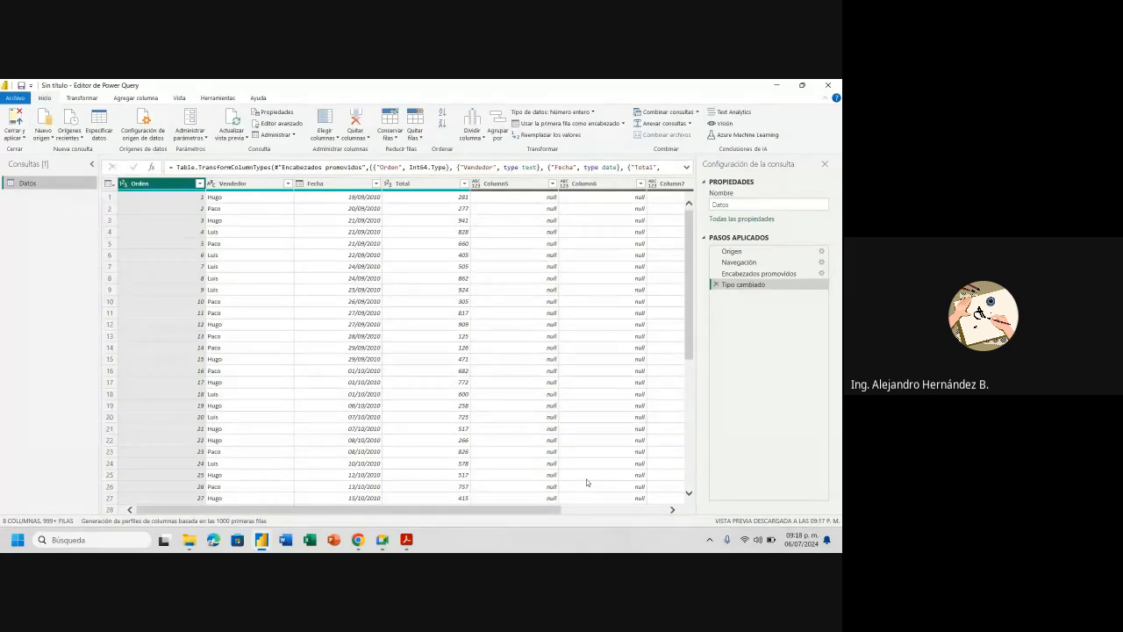
- Remove the empty columns Column5, Column6, Column7 and Column8 from the Datos query
click(511, 186)
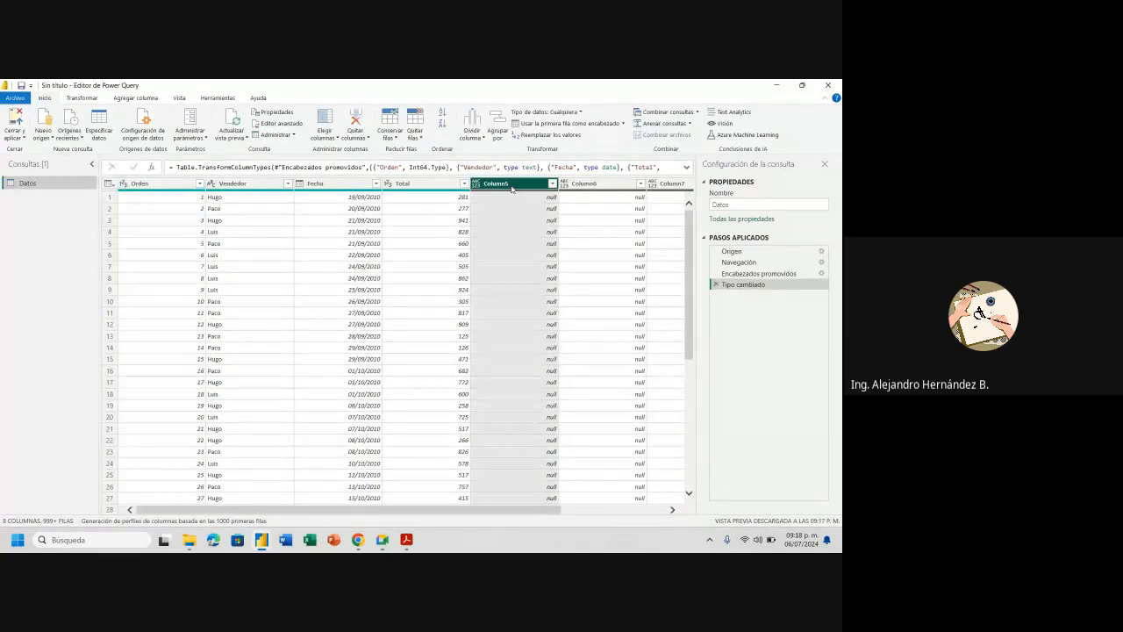
shift+click(667, 184)
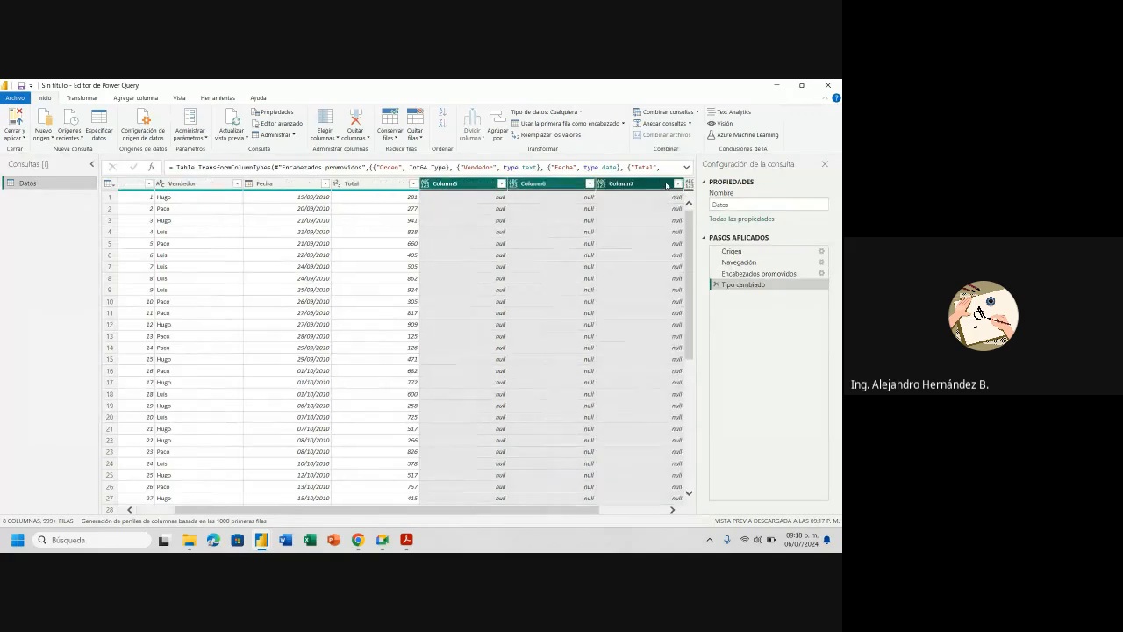
right_click(657, 188)
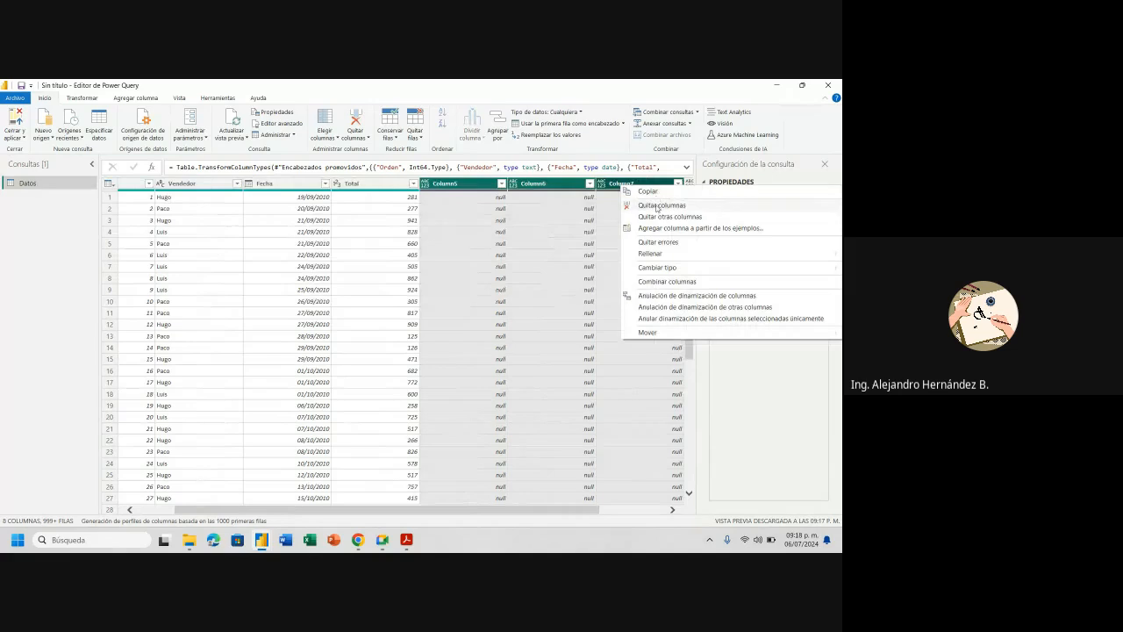
click(657, 205)
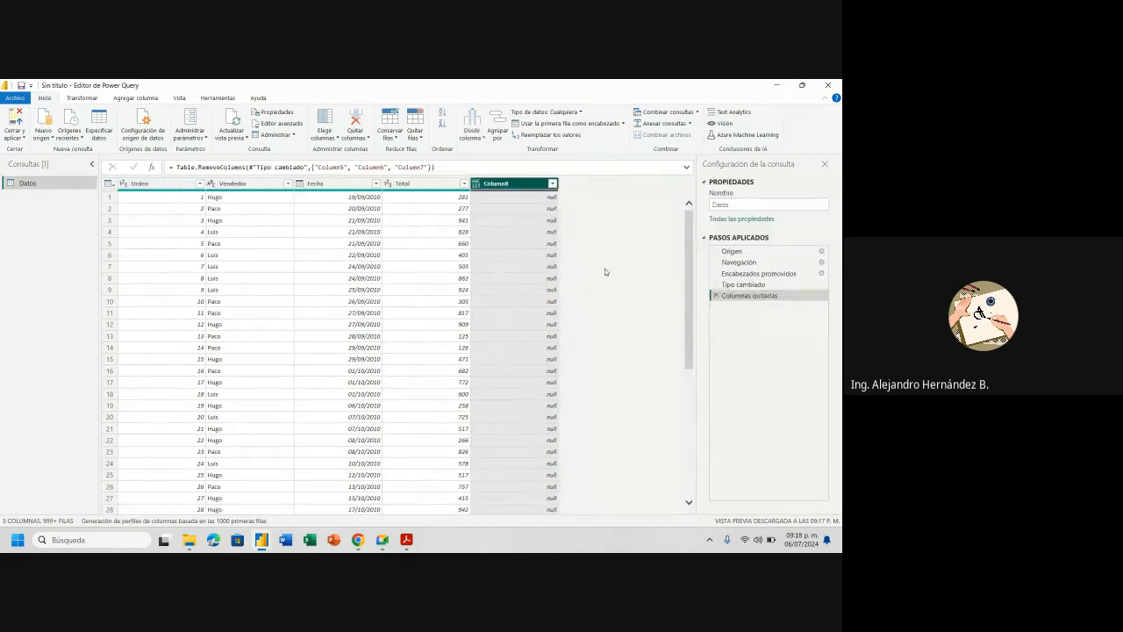
right_click(529, 191)
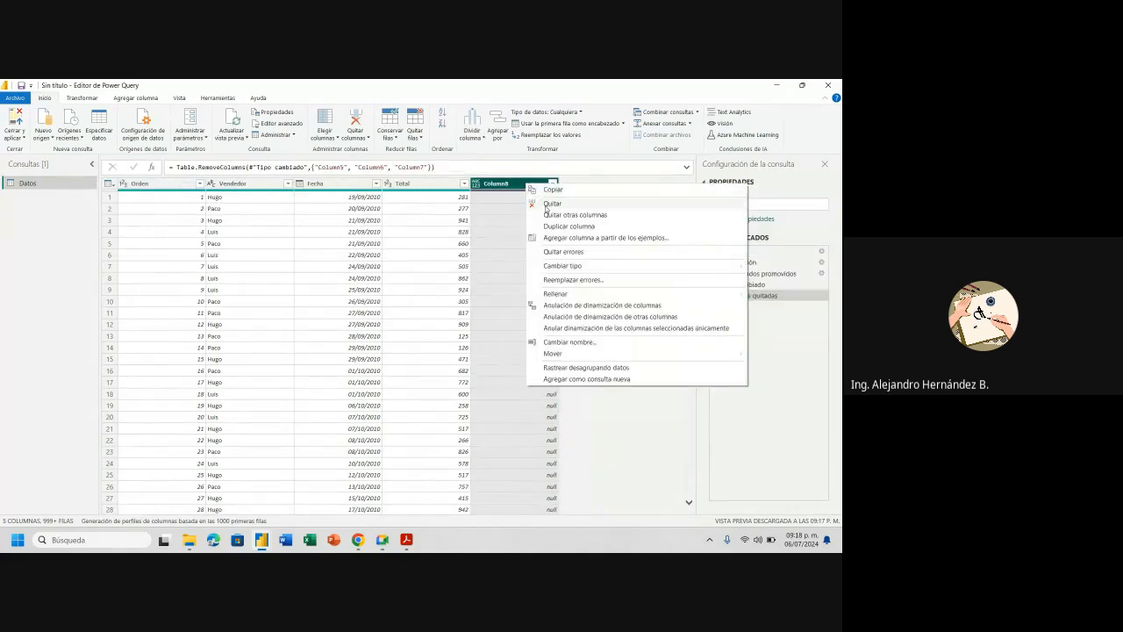
click(550, 204)
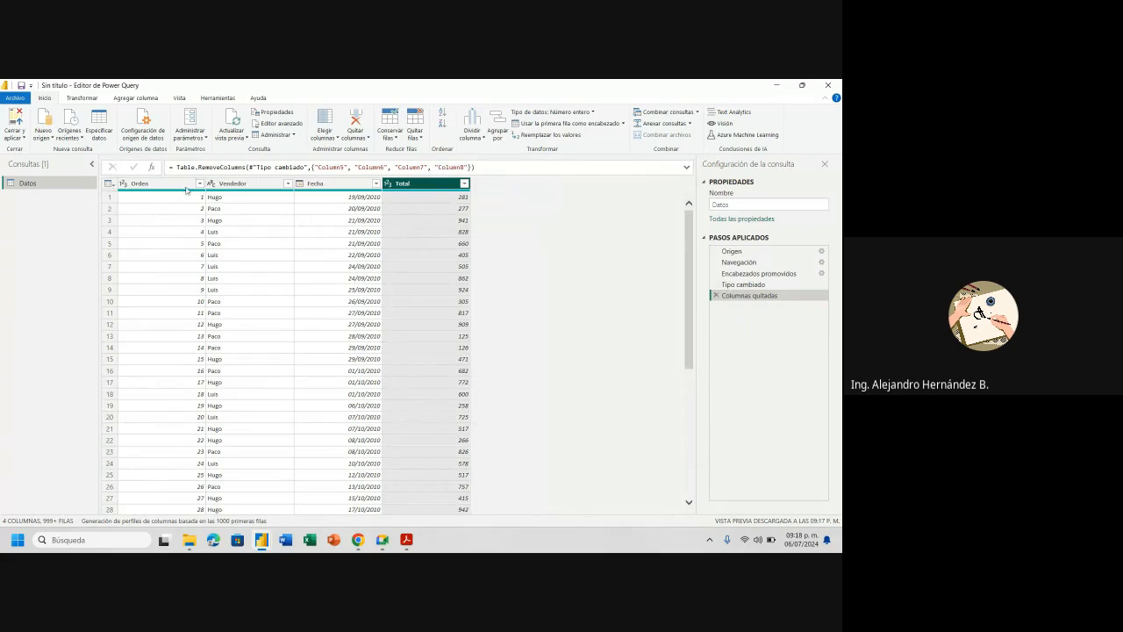
- Change the data type of the Total column to fixed decimal number (Número decimal fijo)
click(146, 200)
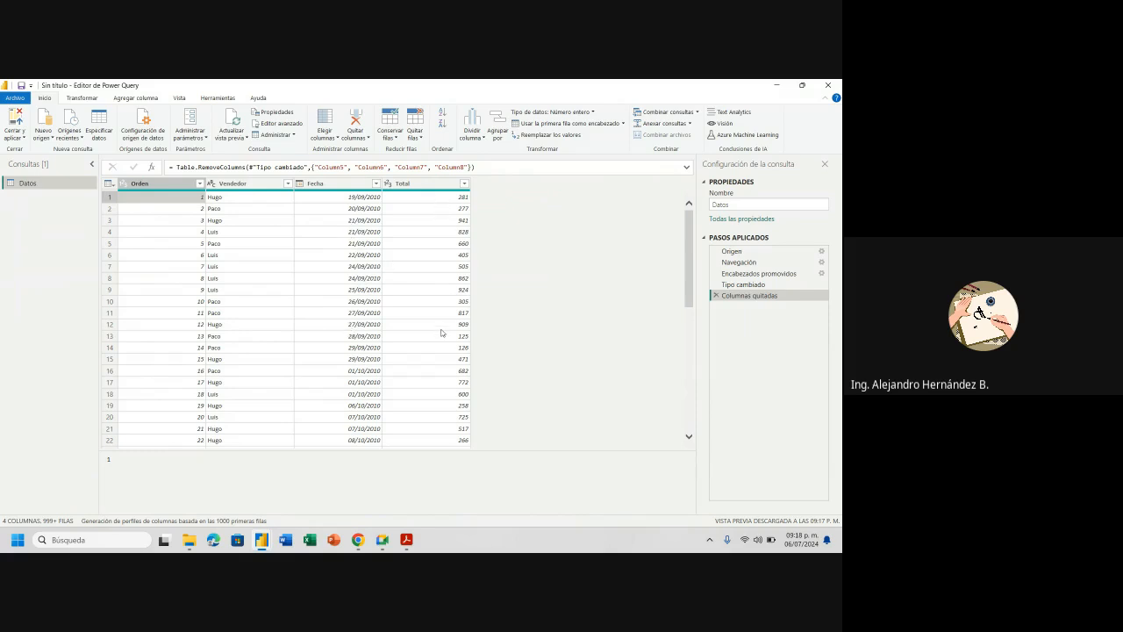
click(438, 198)
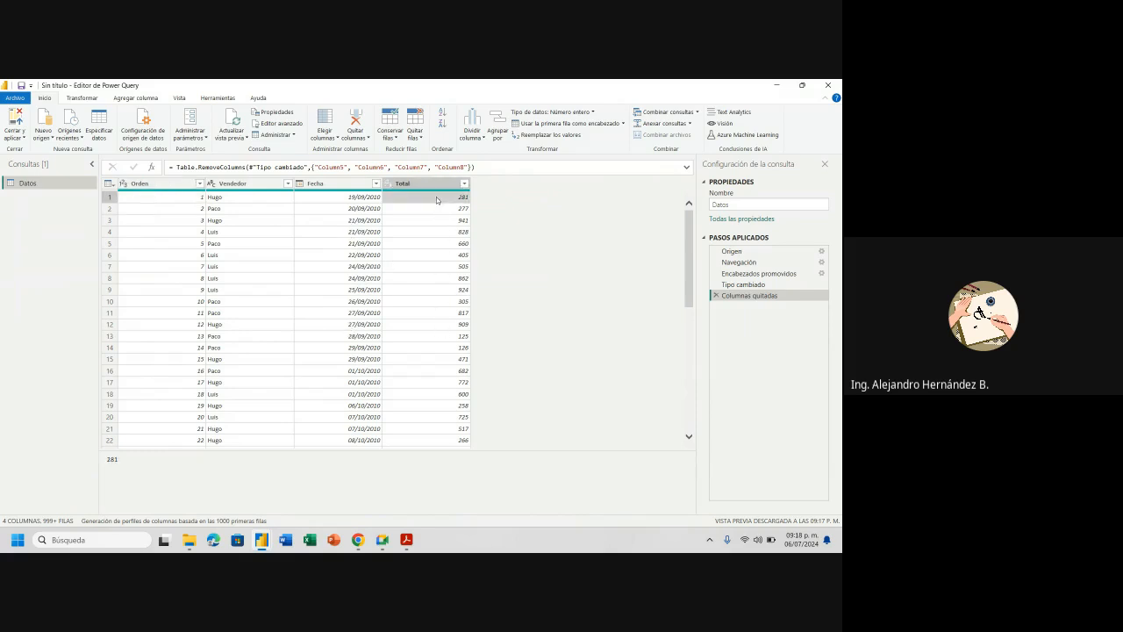
click(387, 186)
click(388, 185)
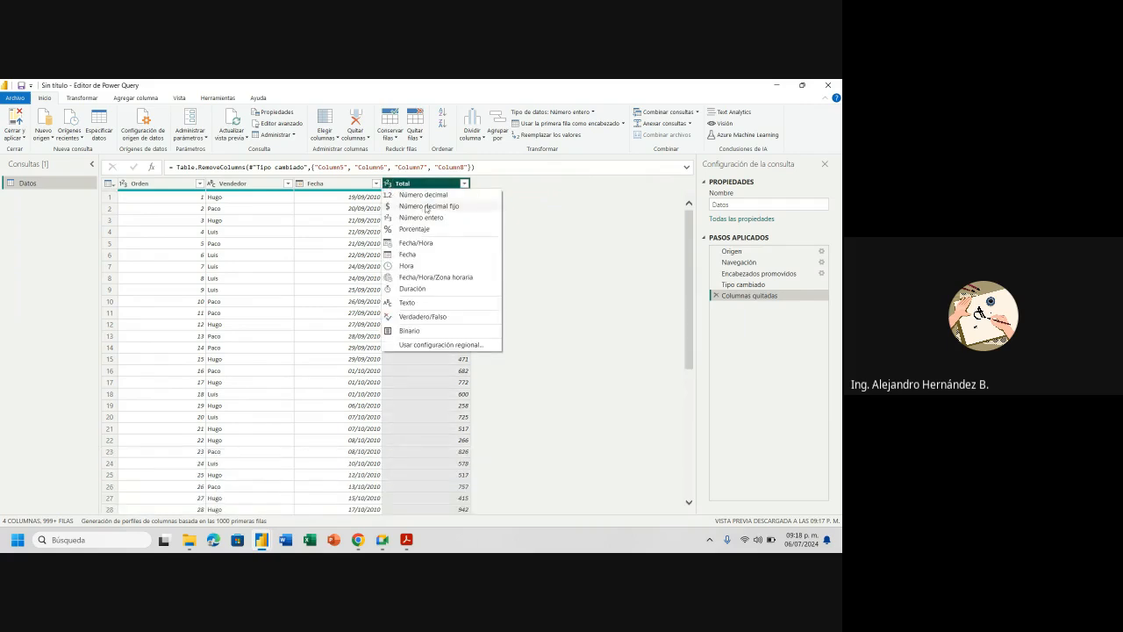
click(426, 207)
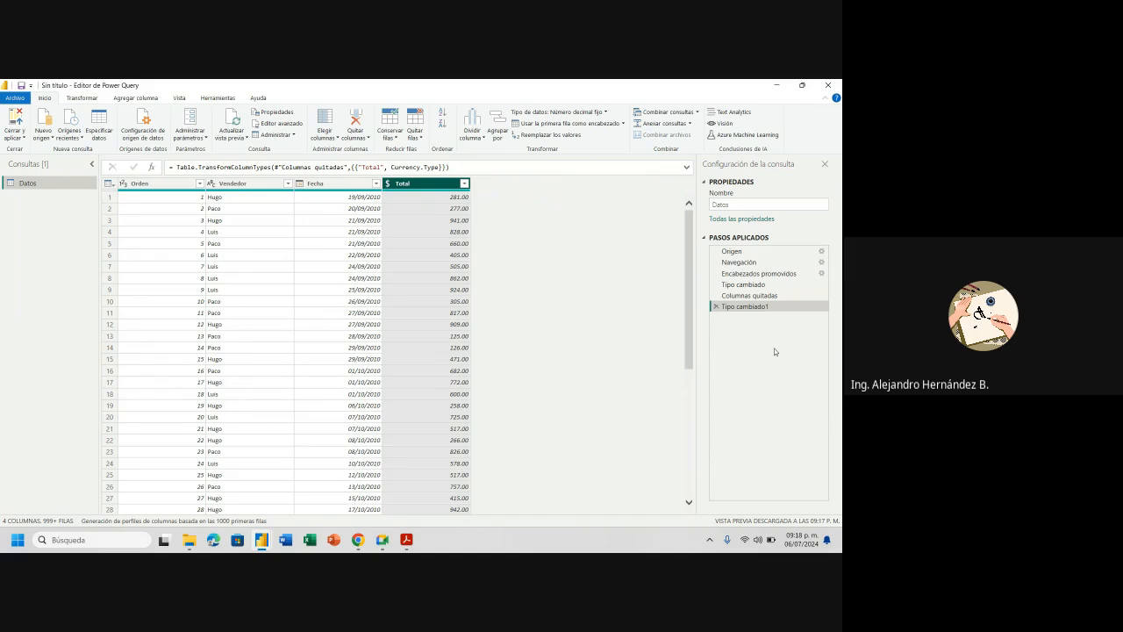
- Delete the applied steps Tipo cambiado1, Columnas quitadas and Tipo cambiado from the Datos query
click(715, 307)
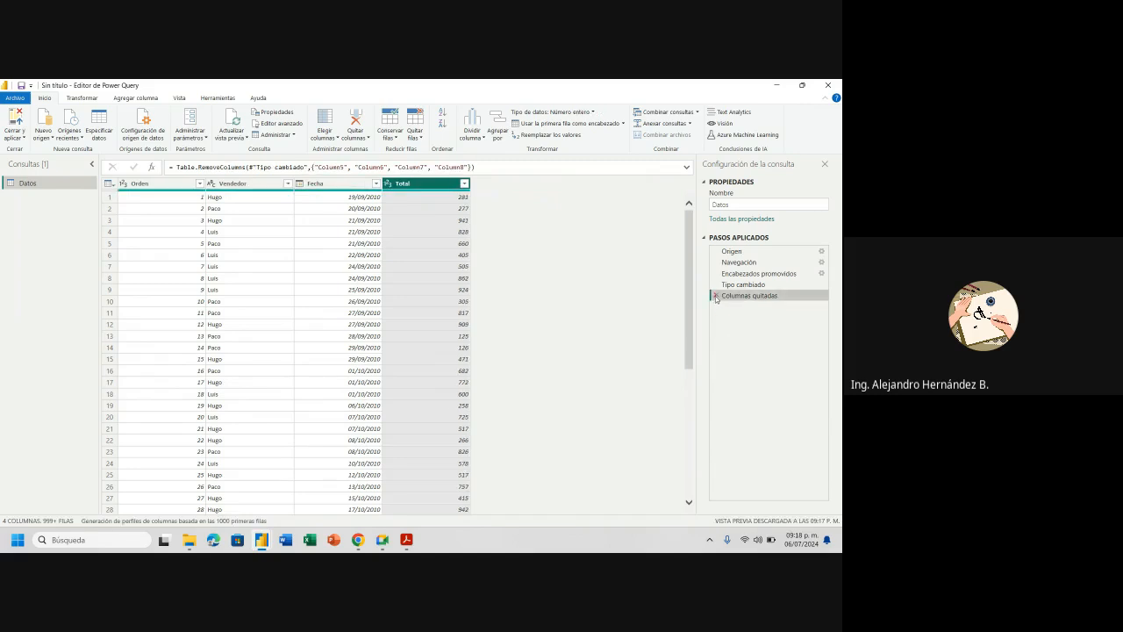
click(716, 296)
click(716, 284)
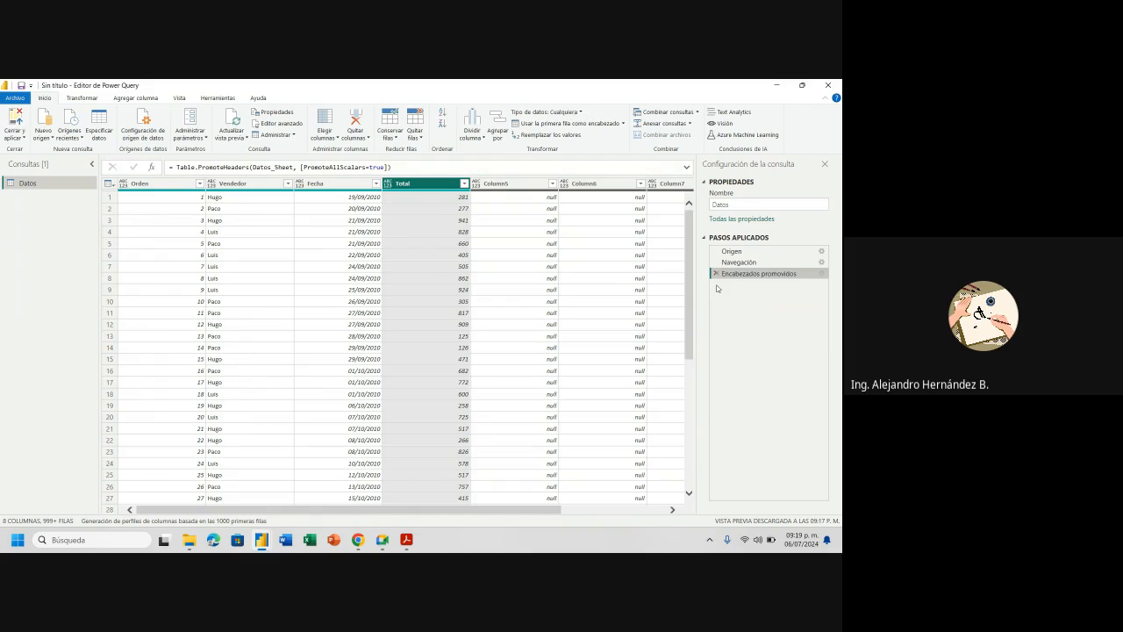
- Remove the empty columns Column5 through Column8 from the Datos query again
drag(522, 509, 627, 509)
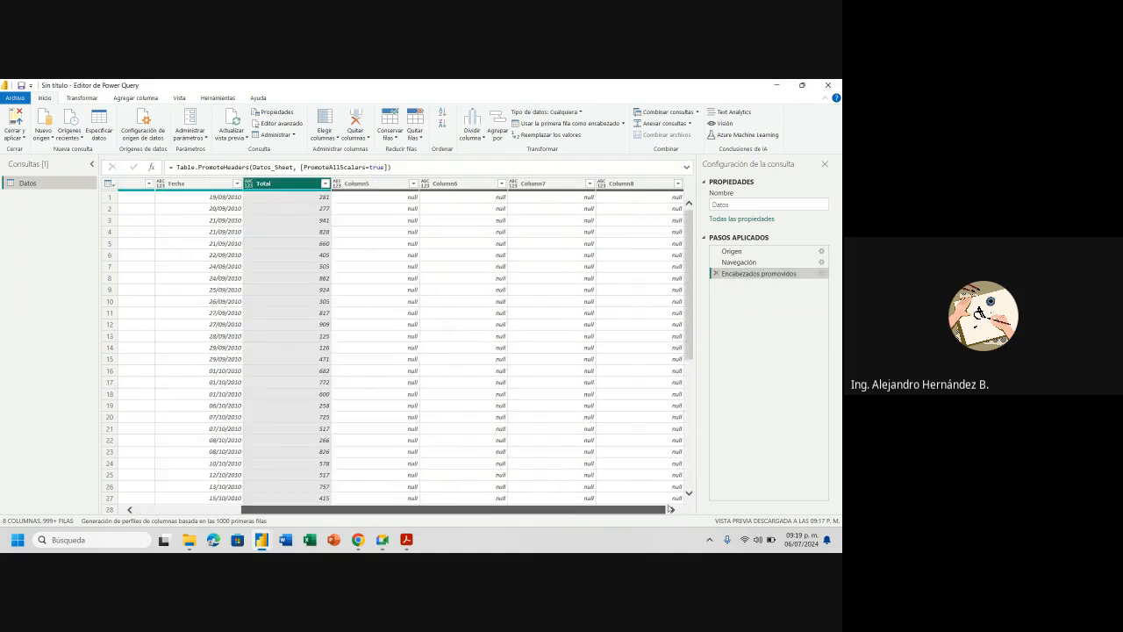
click(383, 184)
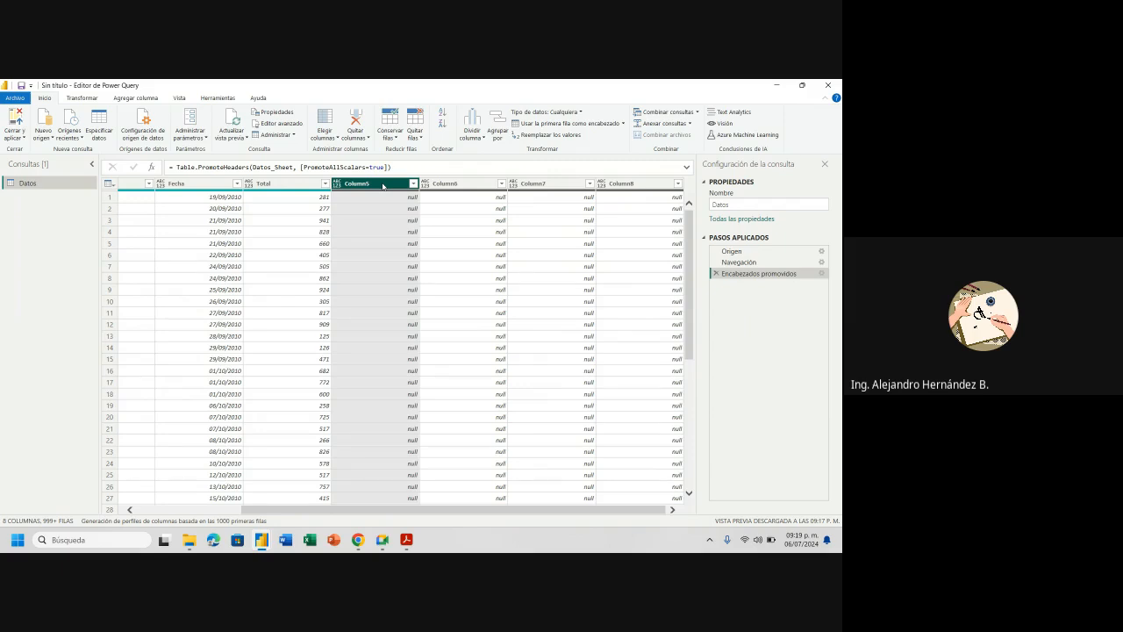
shift+click(632, 184)
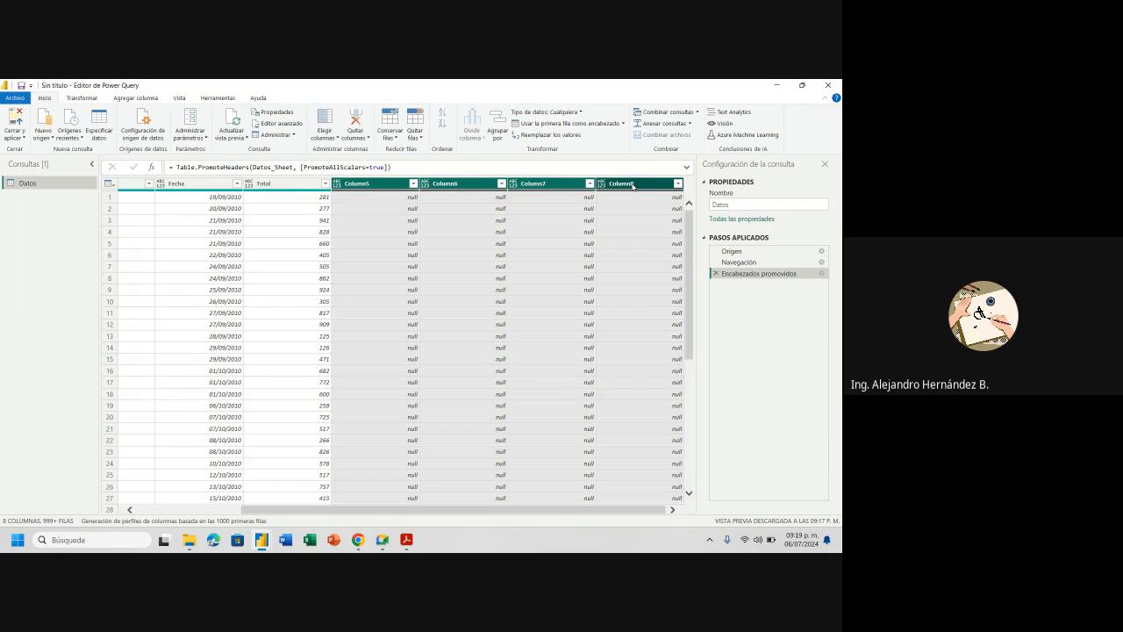
right_click(632, 185)
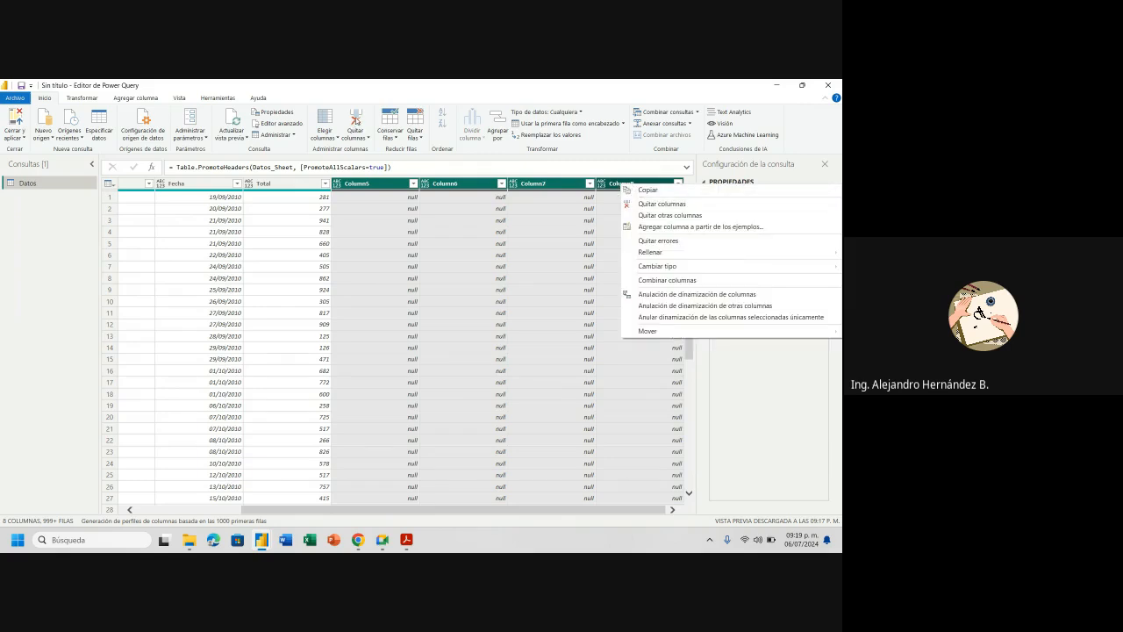
click(355, 119)
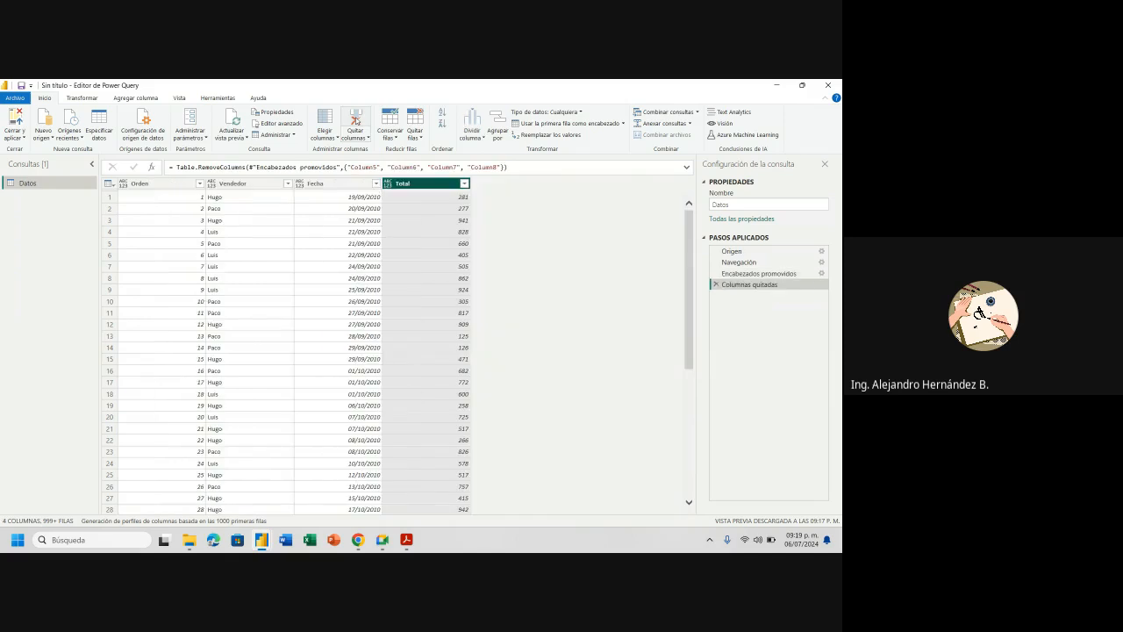
- Set the Total column's data type to Número decimal fijo in the Datos query
click(152, 199)
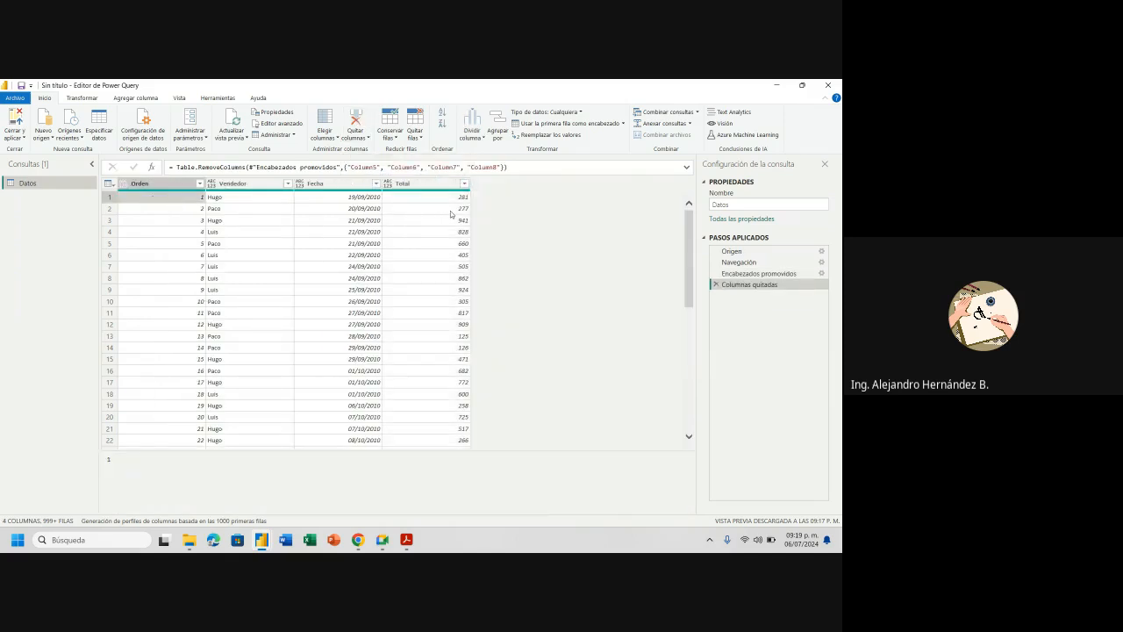
click(387, 184)
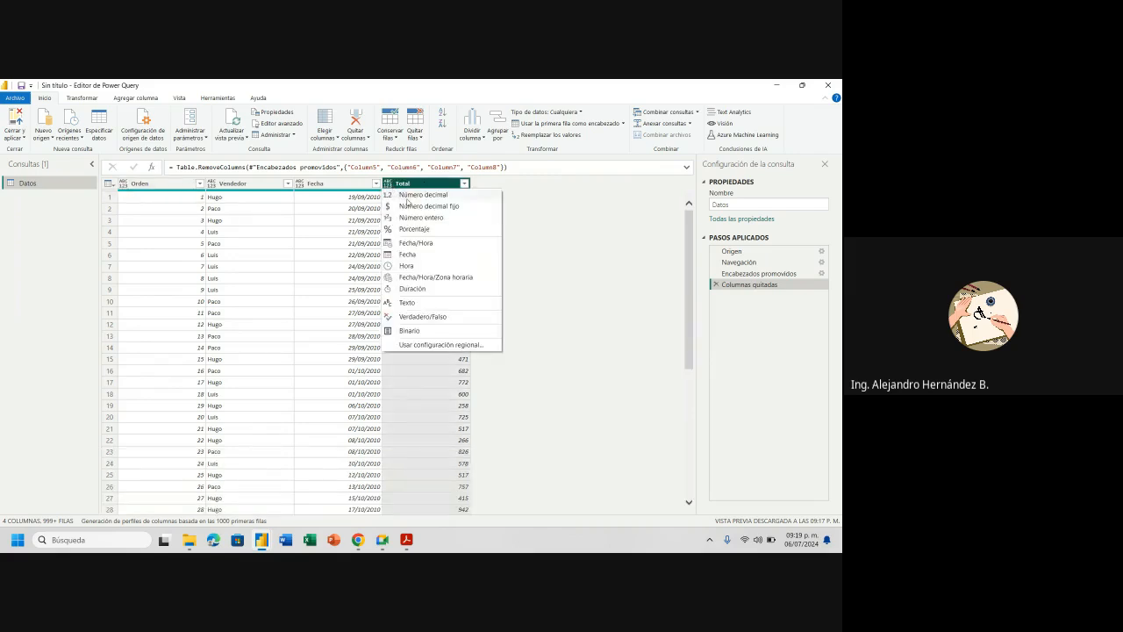
click(415, 207)
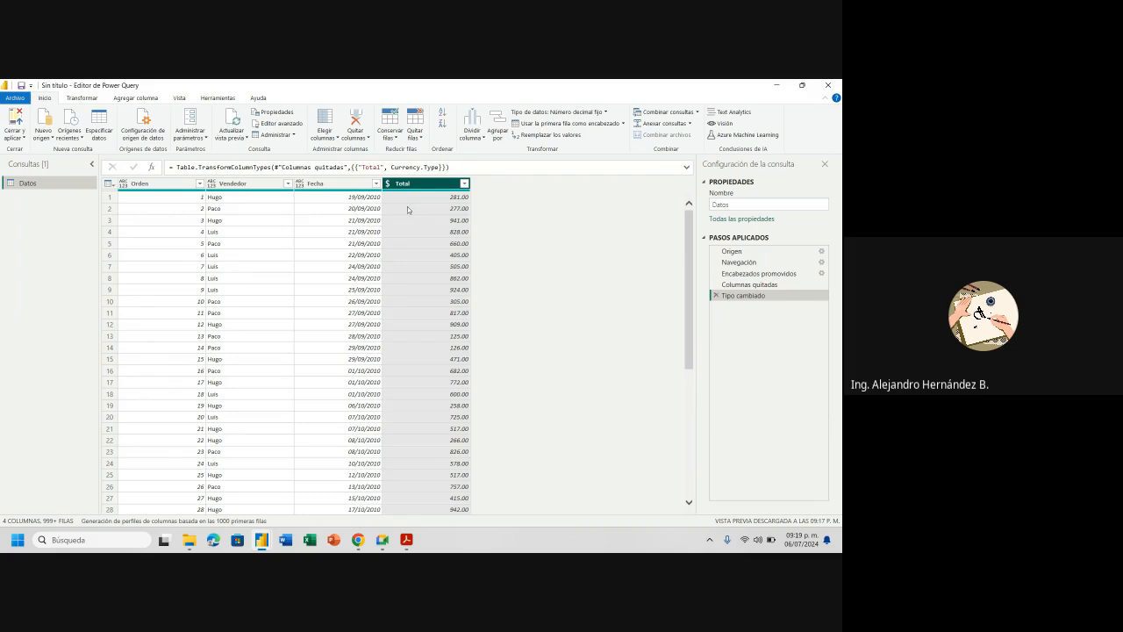
click(174, 202)
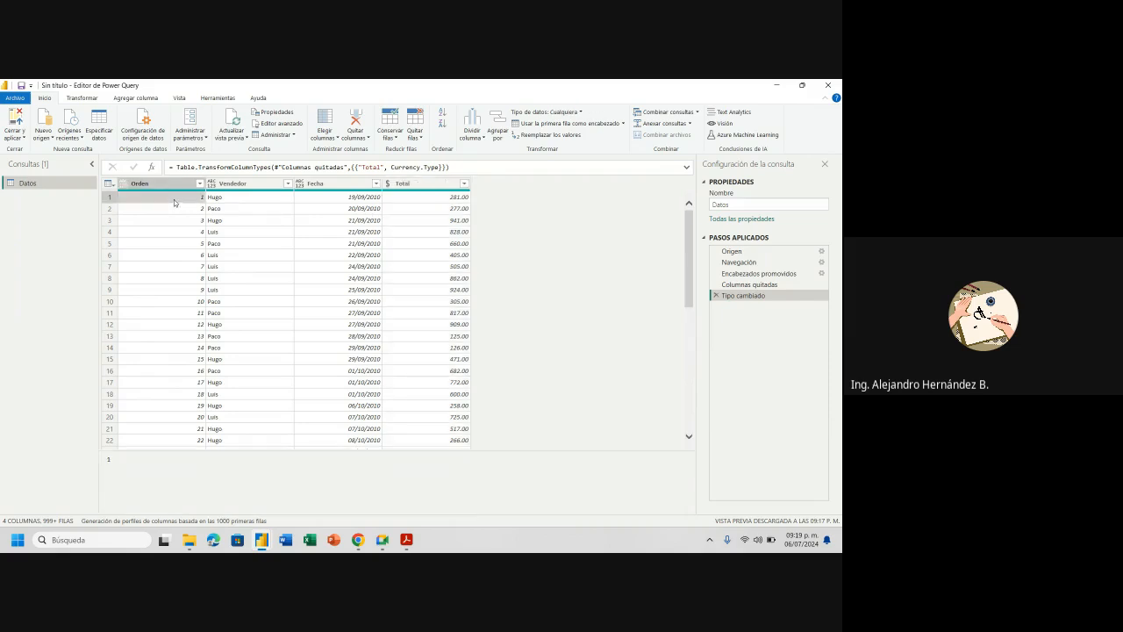
- Close the Power Query Editor applying the changes, and expand the Datos table to list its fields
click(18, 122)
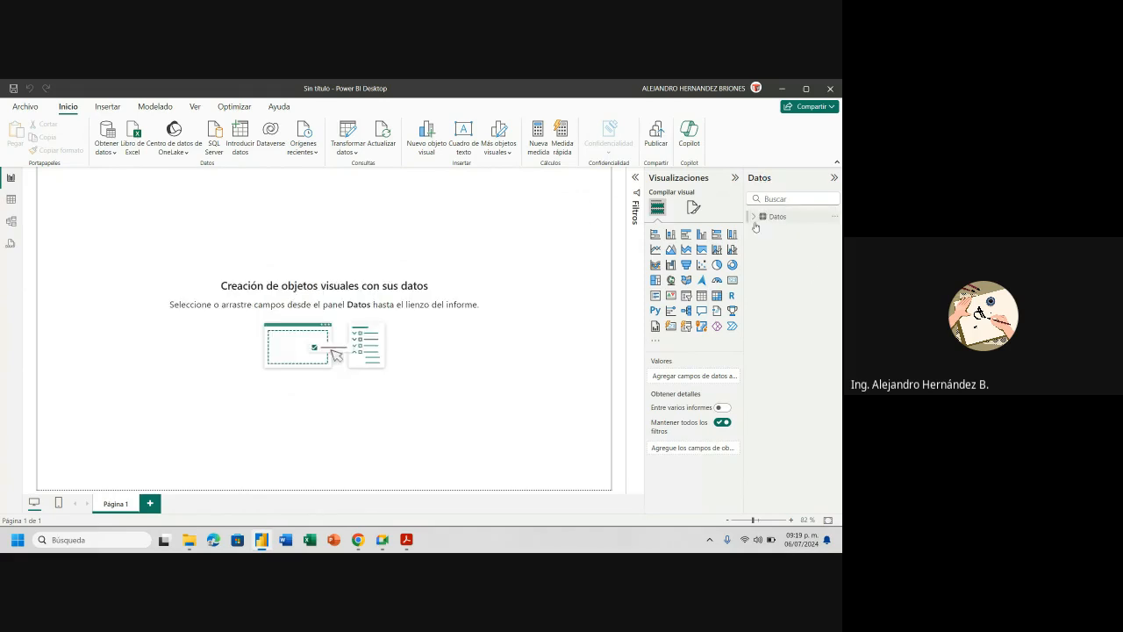
click(753, 217)
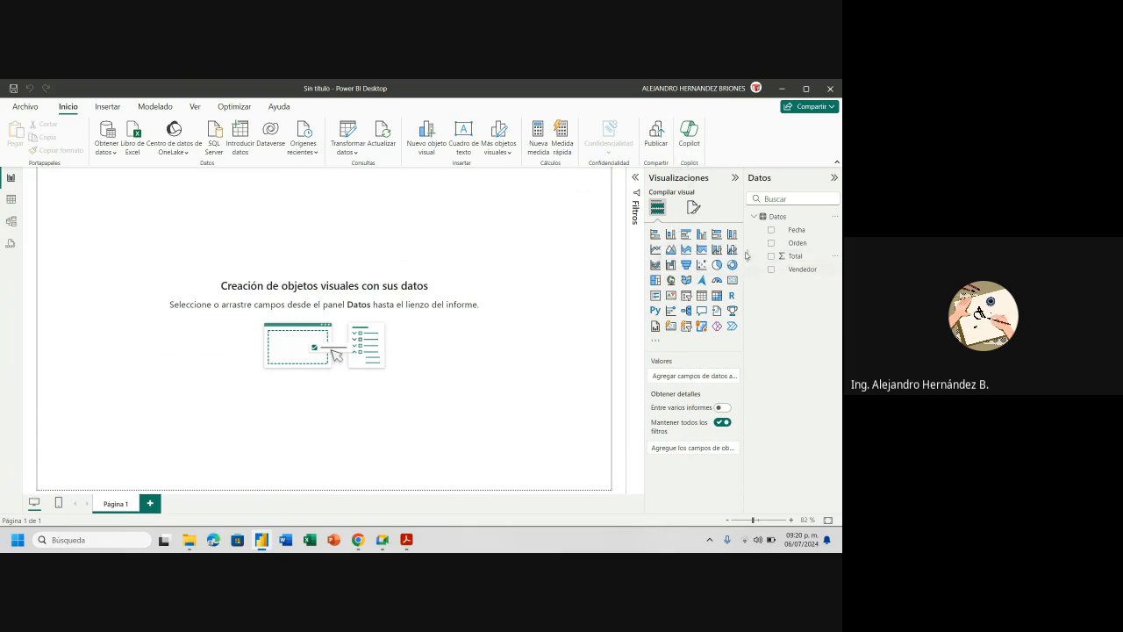
click(635, 180)
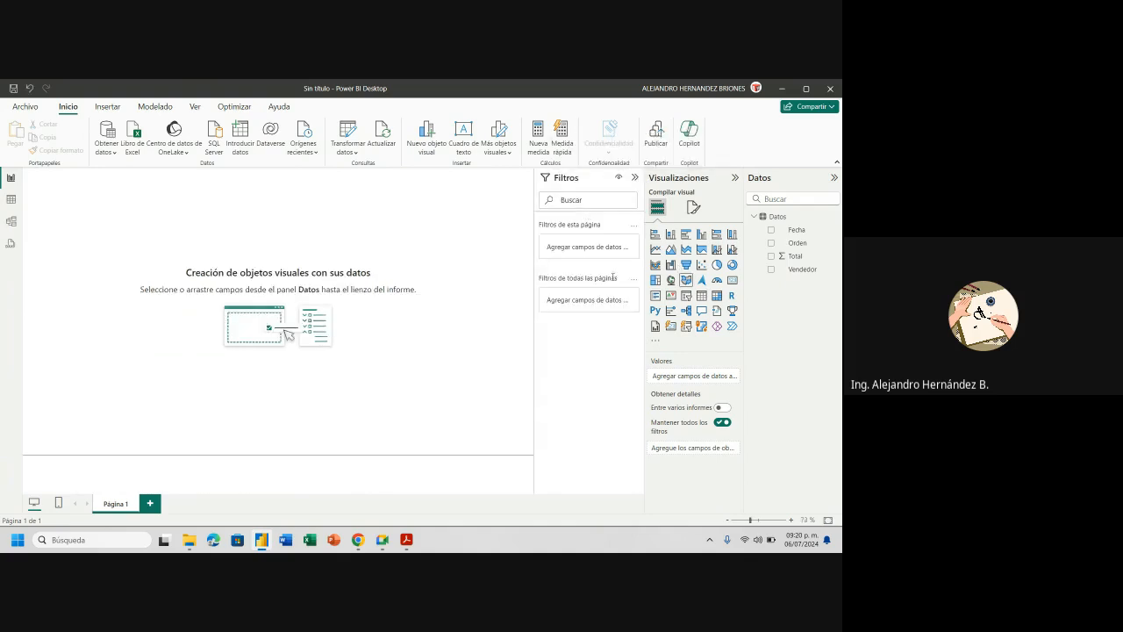
click(636, 177)
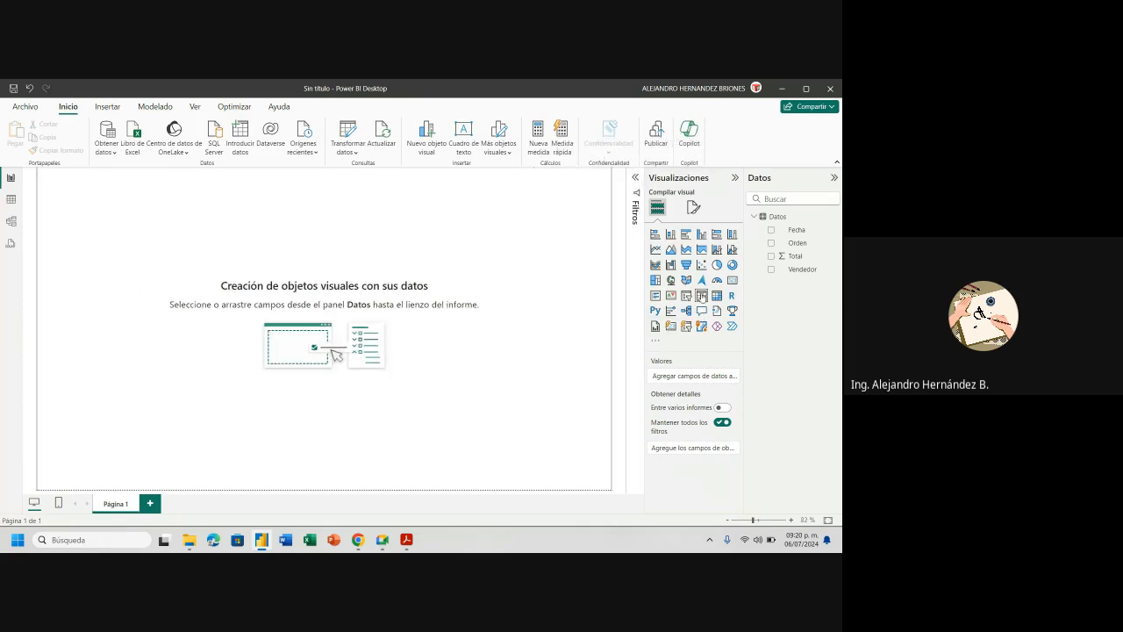
- Add a table visual with the Vendedor and Total fields, enlarged over the report page's lower-right quadrant
click(701, 296)
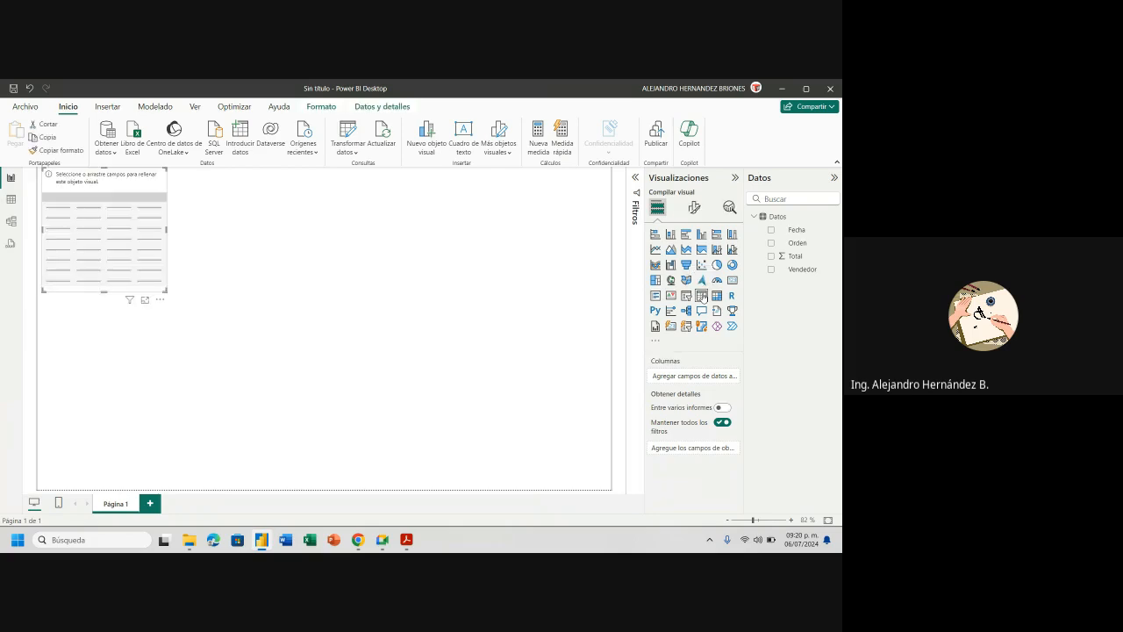
drag(133, 178, 418, 320)
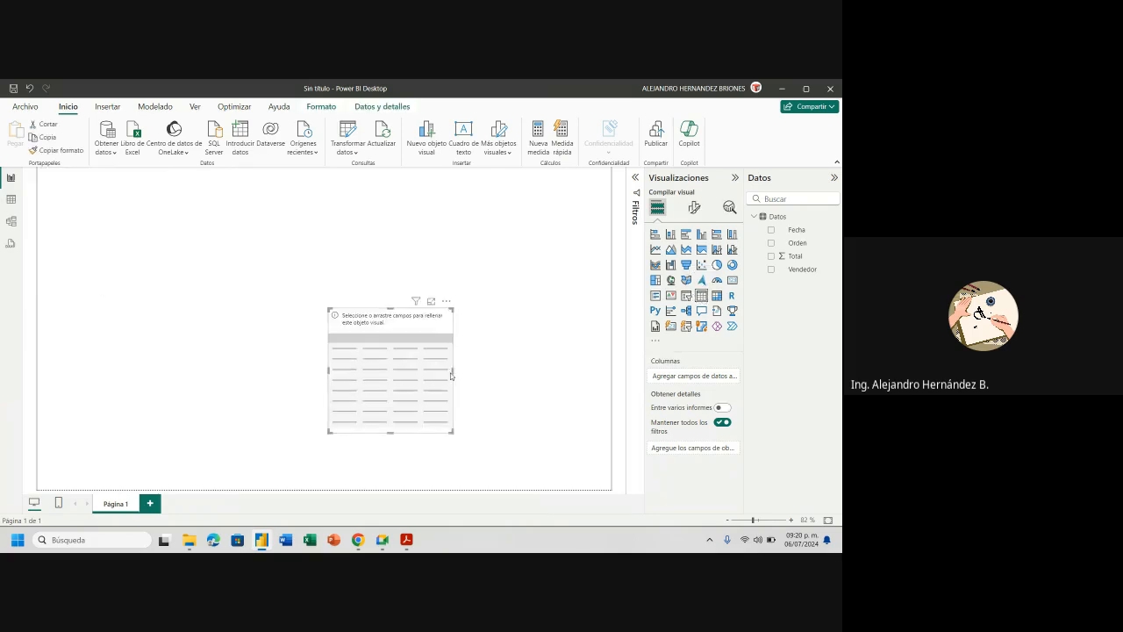
drag(452, 371, 612, 376)
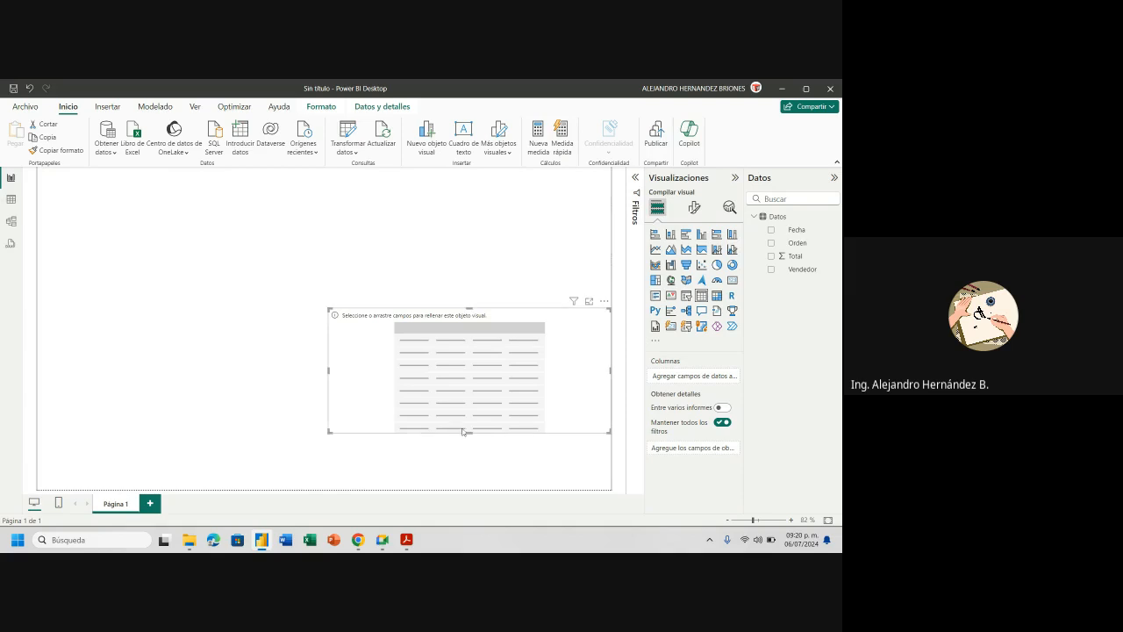
drag(468, 431, 470, 484)
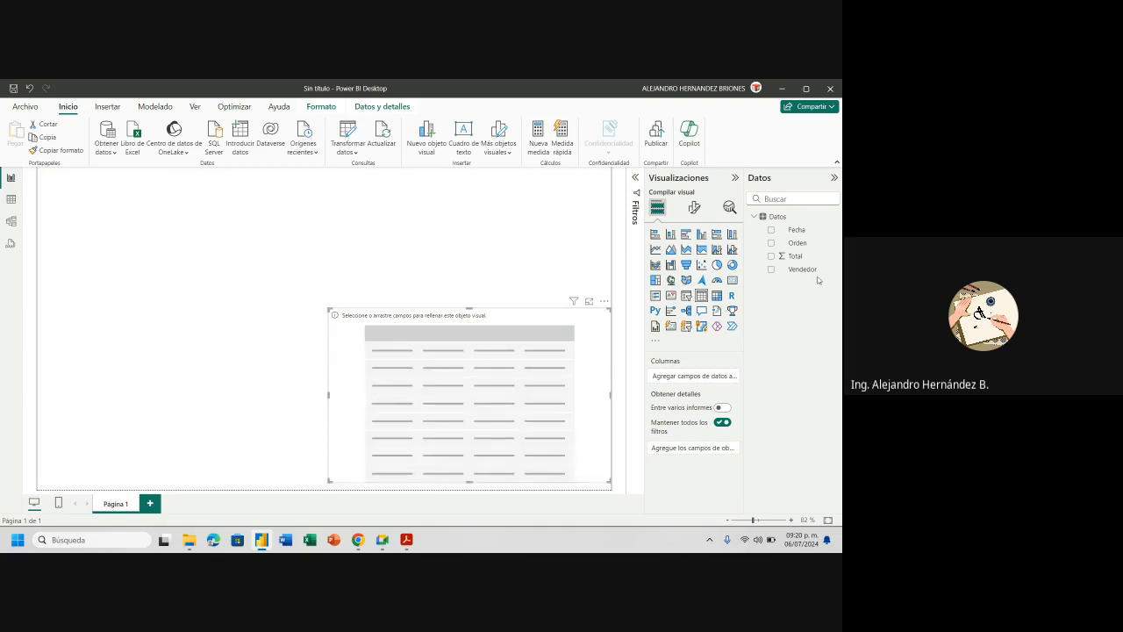
drag(808, 273, 710, 380)
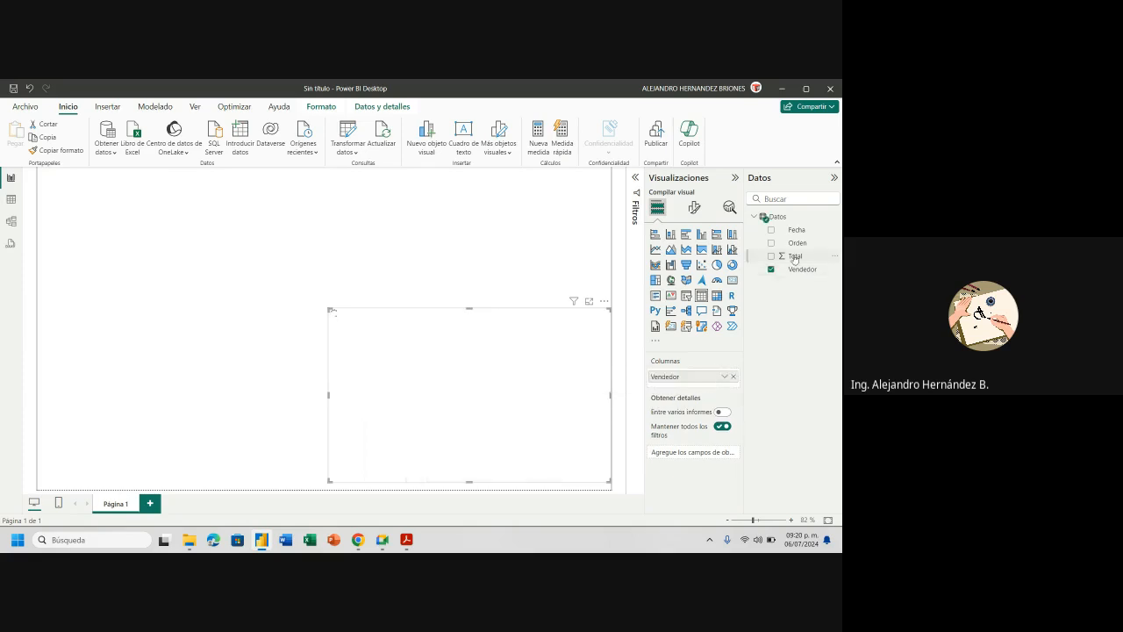
drag(794, 258, 704, 386)
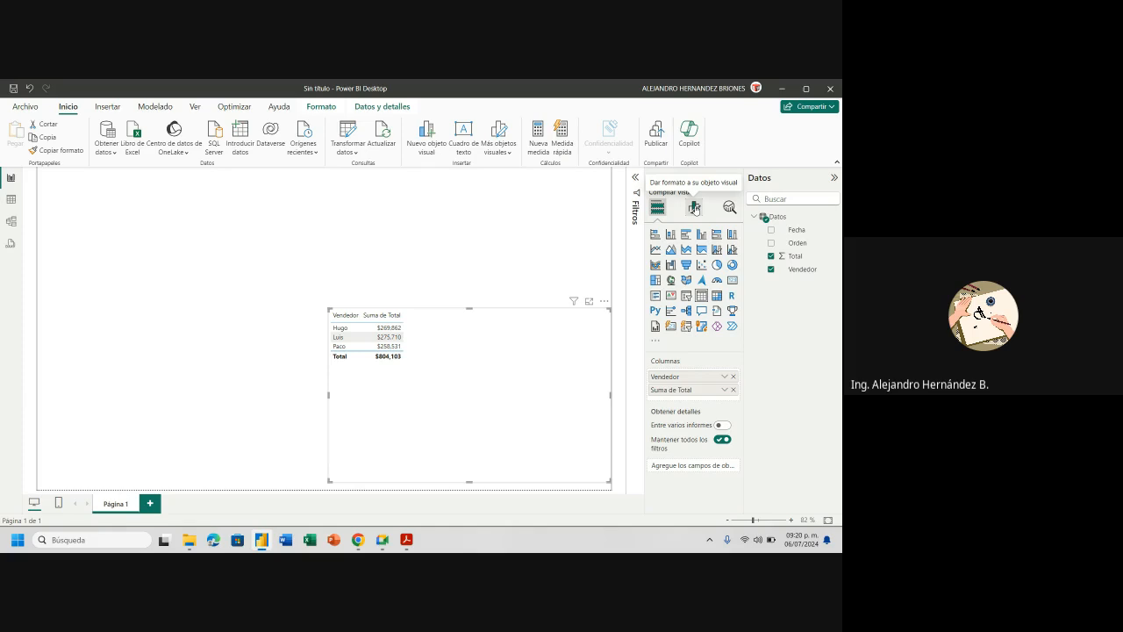
- Set the font size of the table visual's values to 20
click(694, 208)
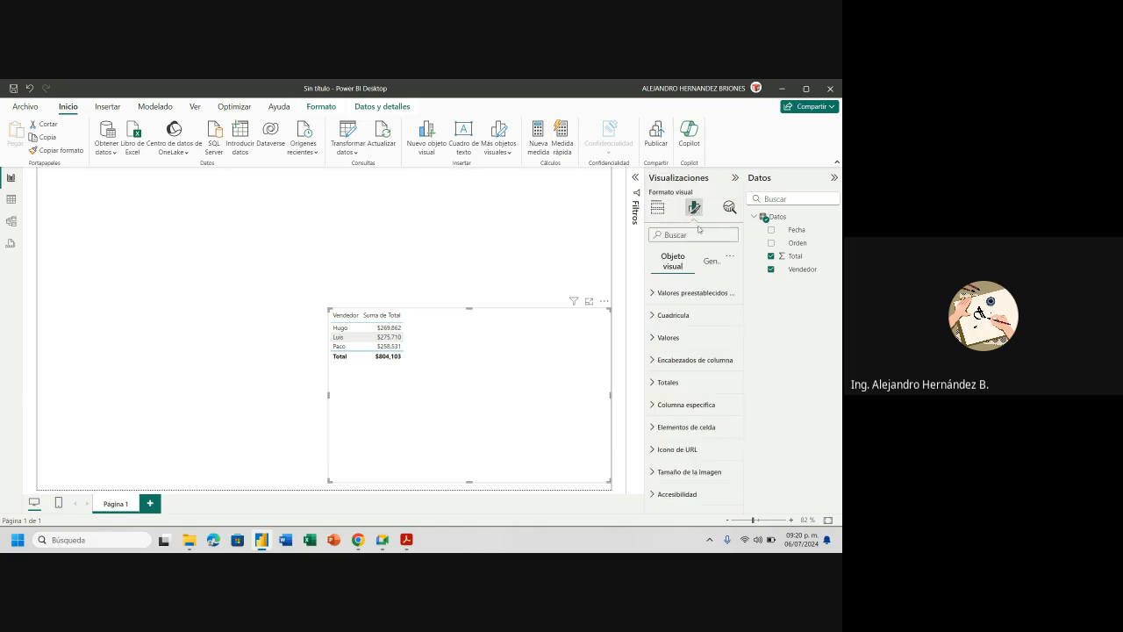
click(690, 345)
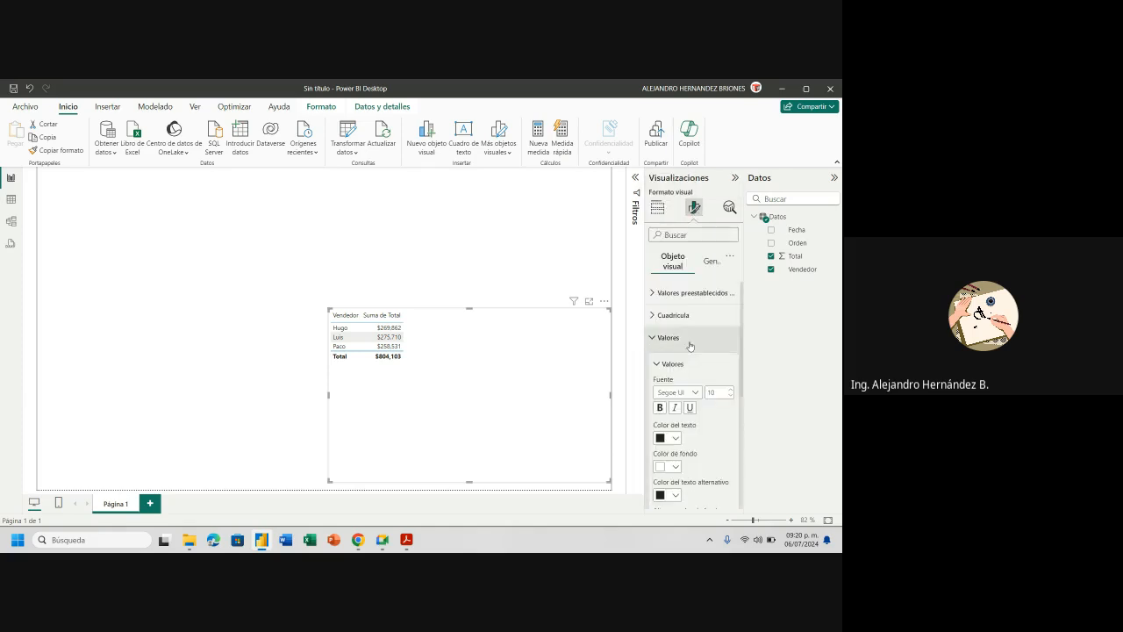
click(730, 391)
click(729, 390)
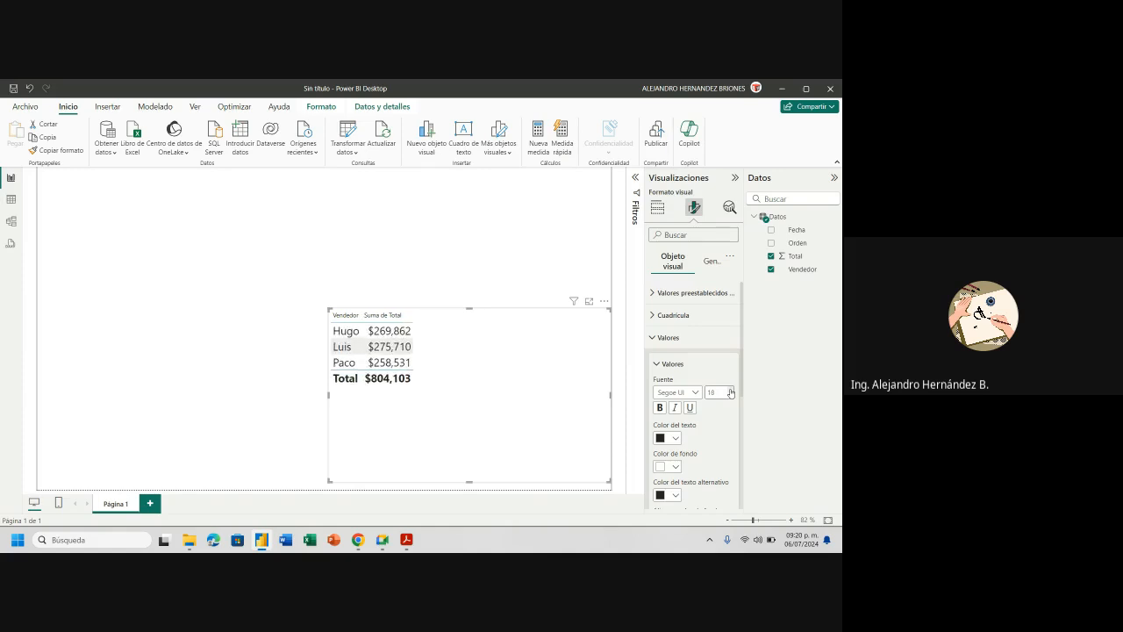
click(730, 390)
click(729, 390)
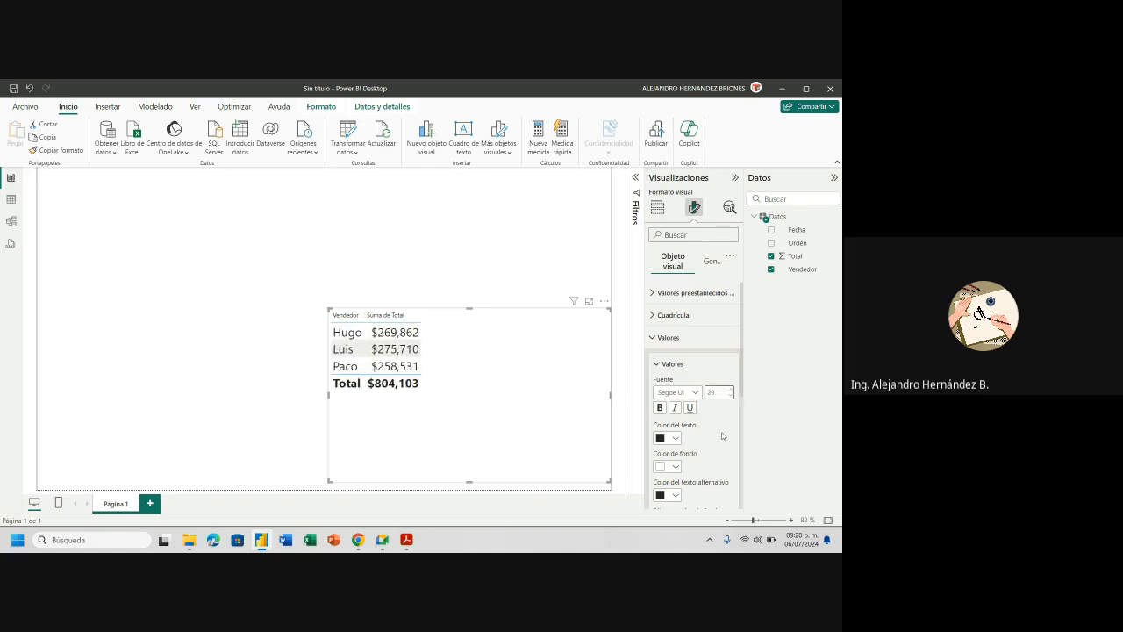
- Format the table's column headers as bold, size 20, with dark blue text
scroll(725, 430, down, 5)
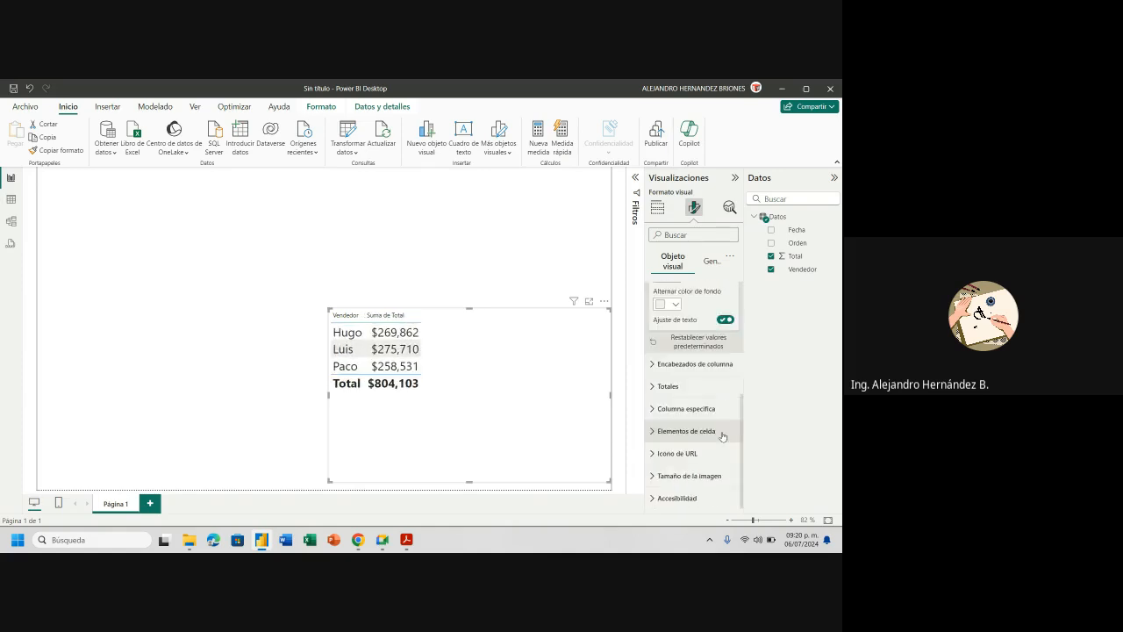
click(707, 371)
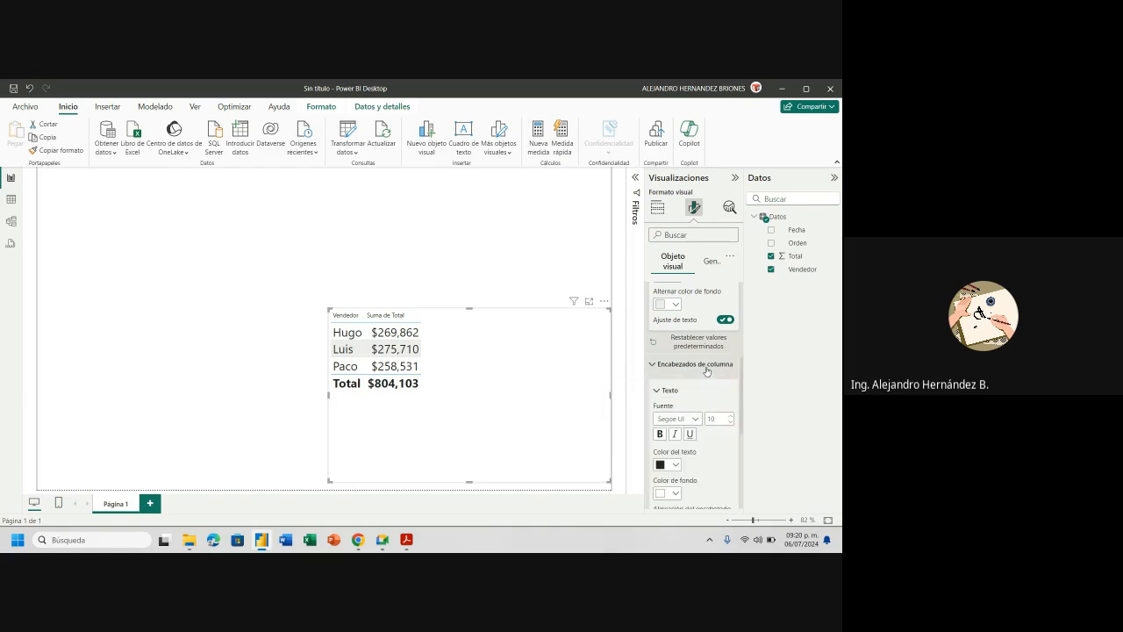
click(729, 418)
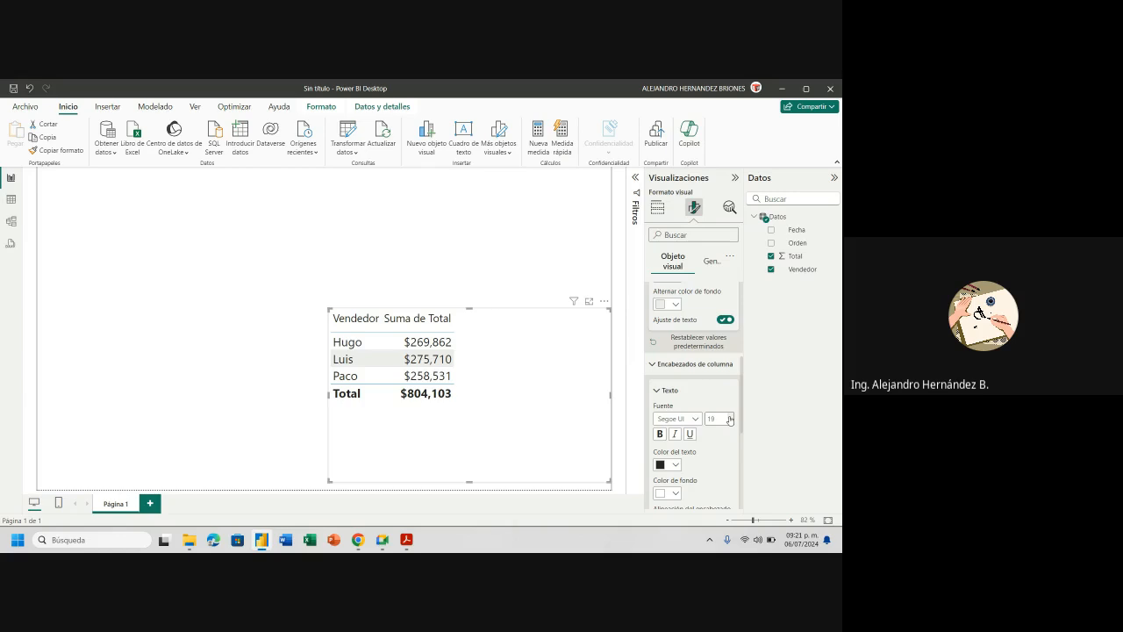
click(660, 434)
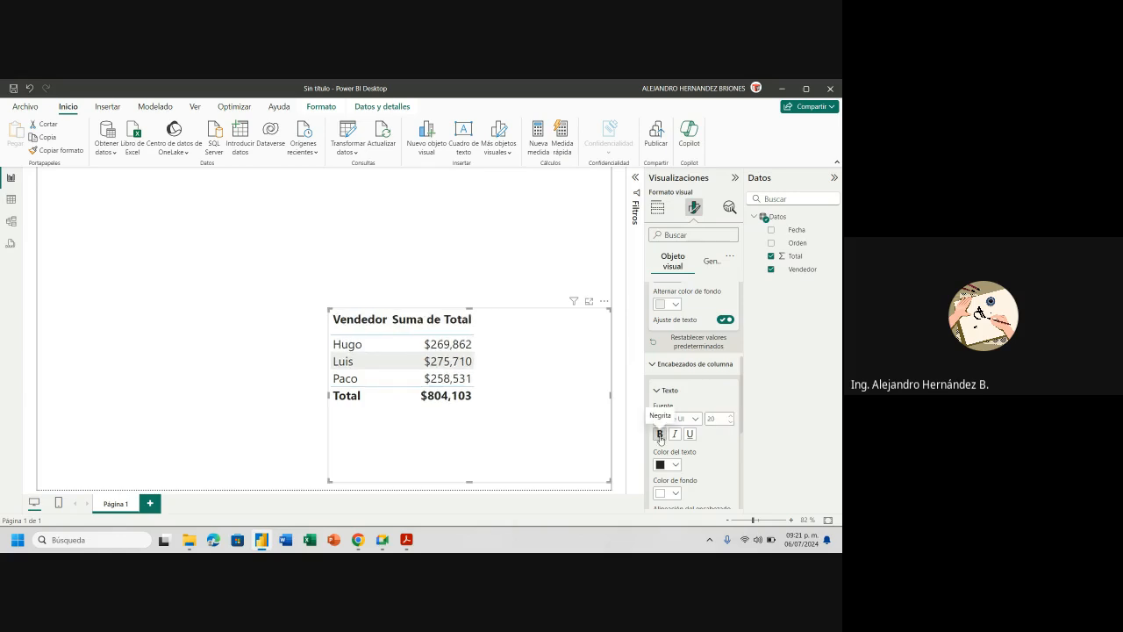
click(676, 465)
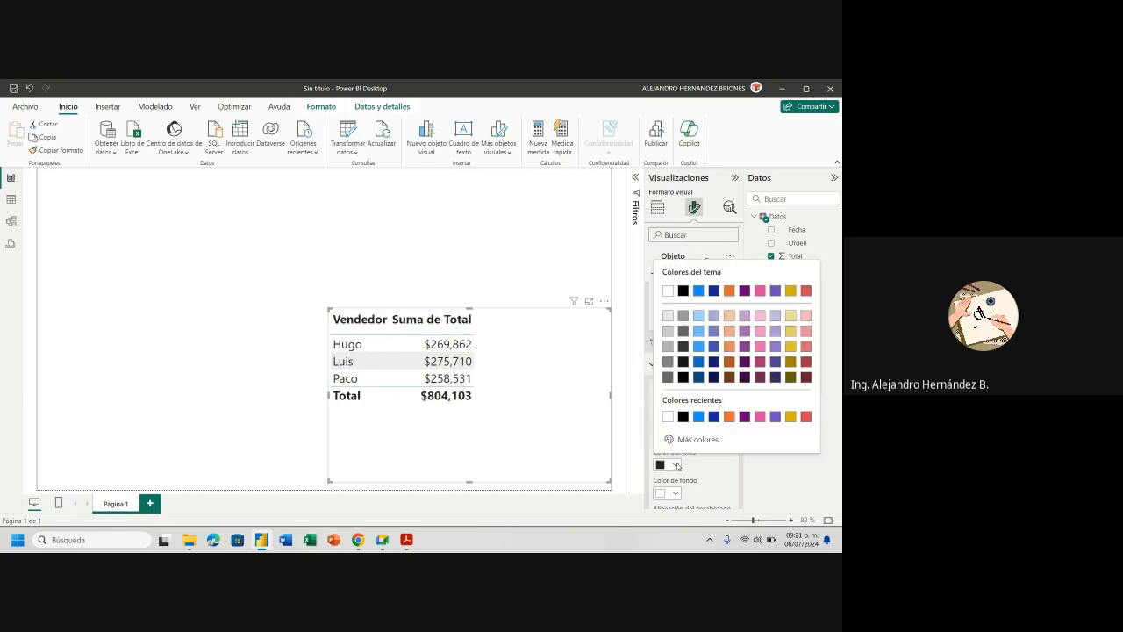
click(713, 416)
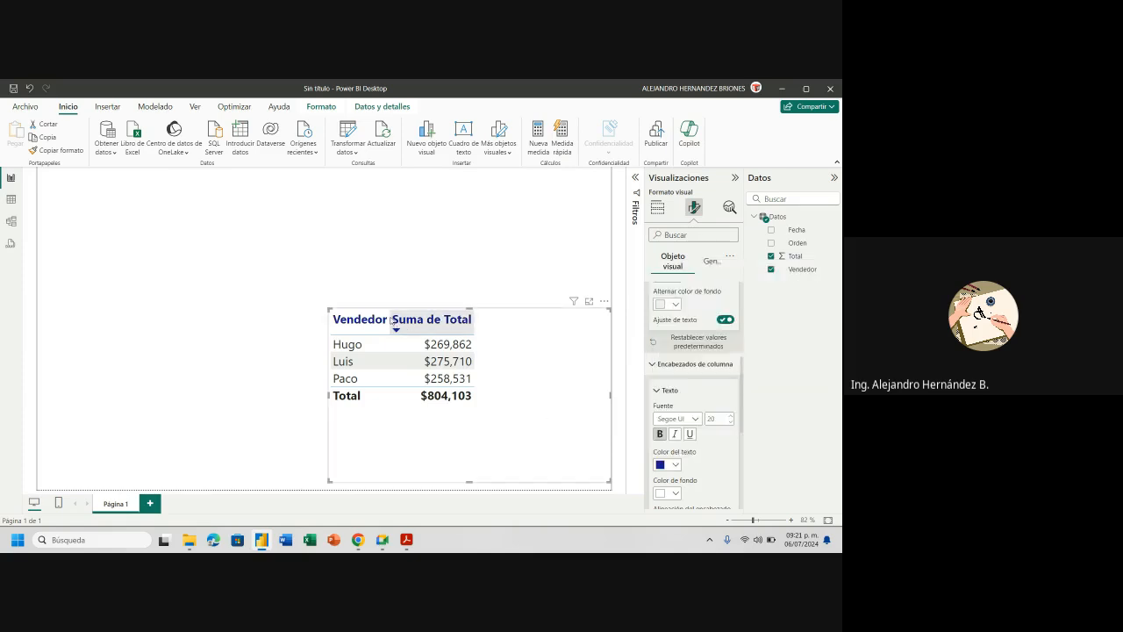
- Widen the table's Vendedor column and shrink the visual from its upper-left corner, leaving it deselected
drag(390, 320, 432, 323)
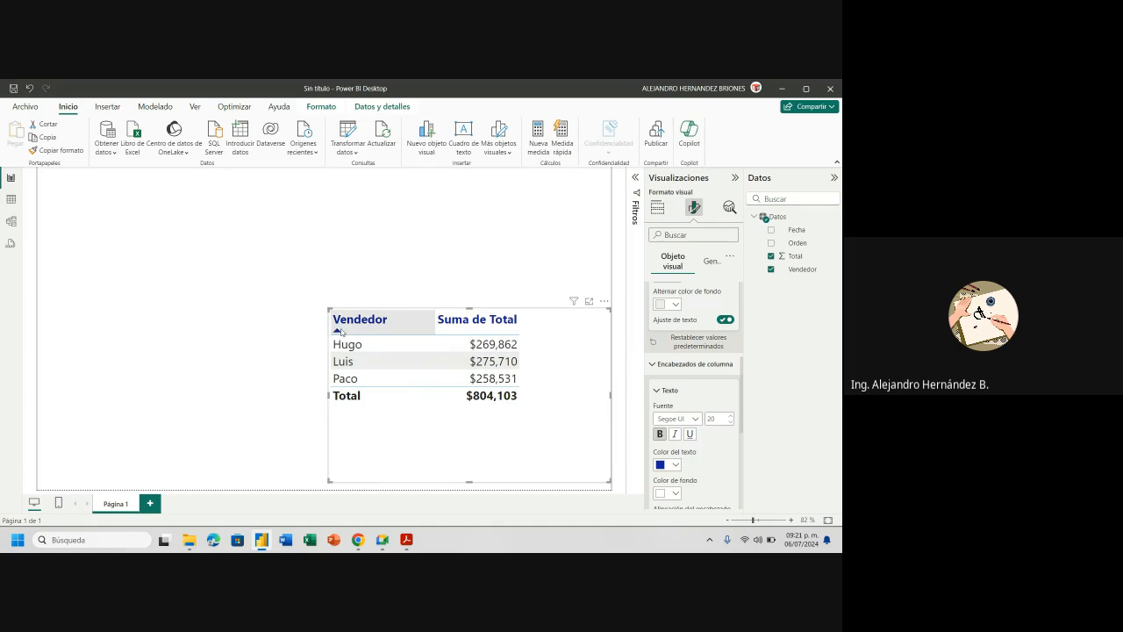
drag(333, 318, 367, 346)
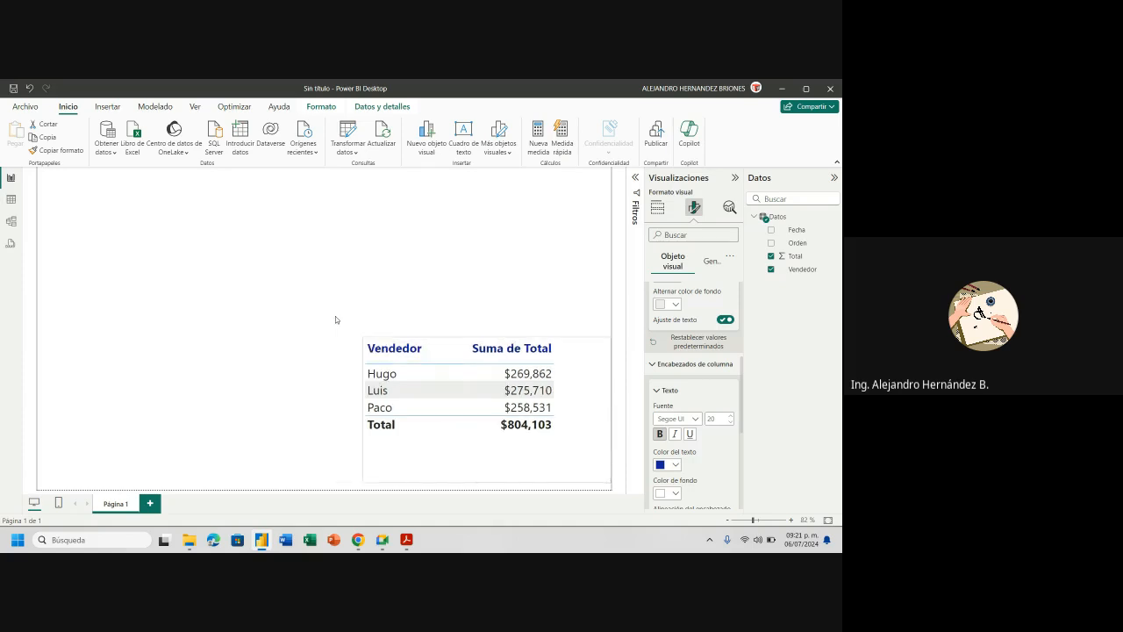
click(297, 268)
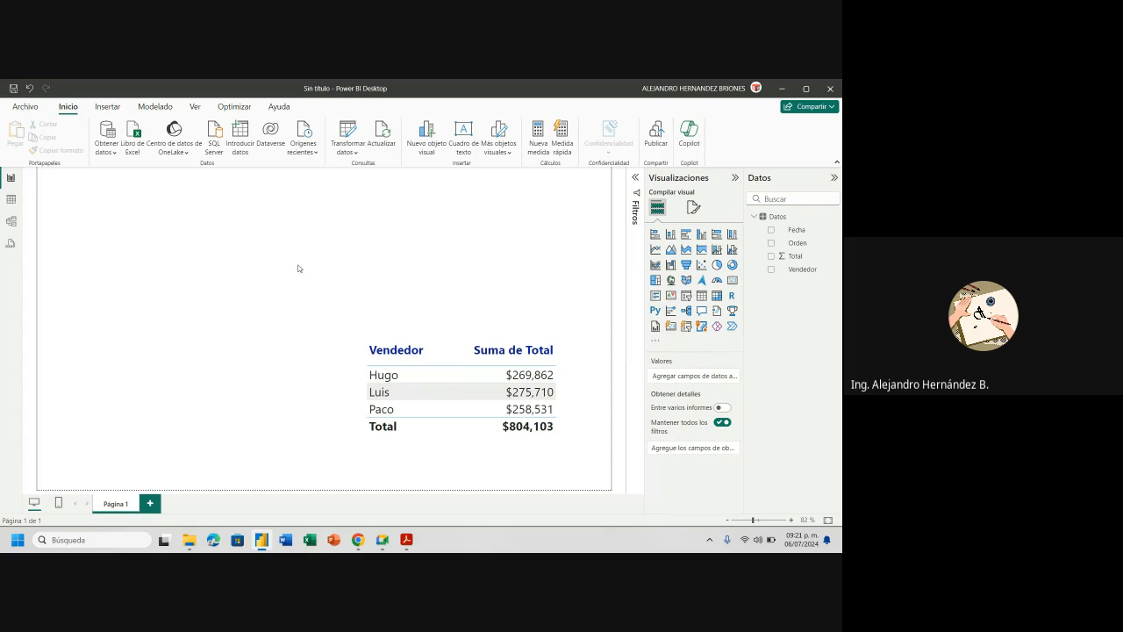
- Add a donut chart filling the page's left half, with Vendedor as the legend and Total as the values
click(731, 265)
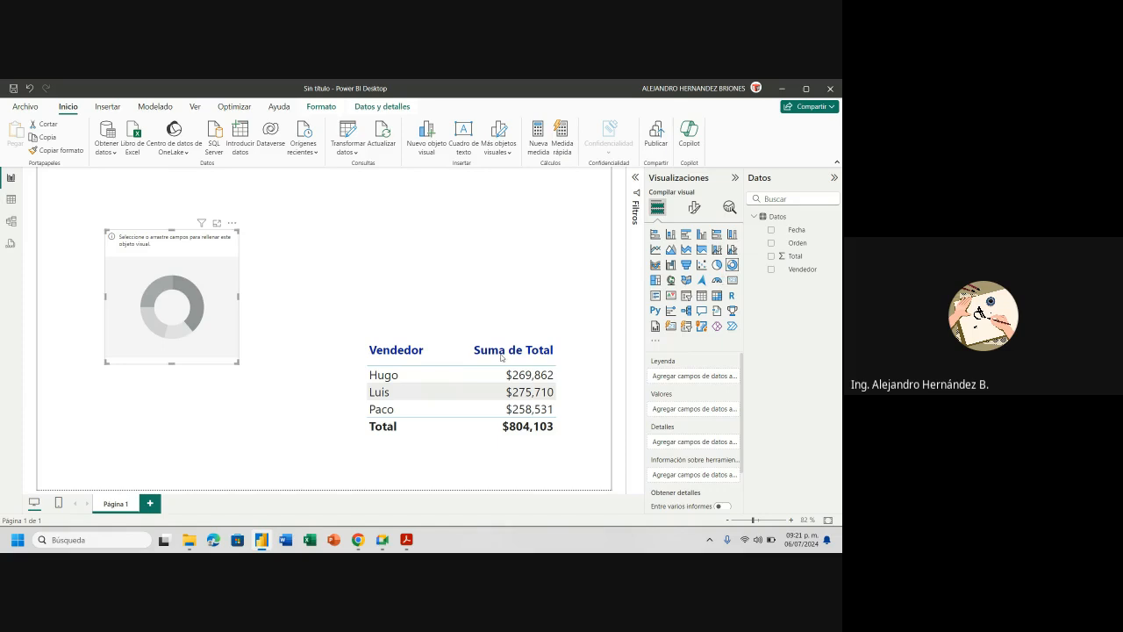
drag(238, 364, 314, 436)
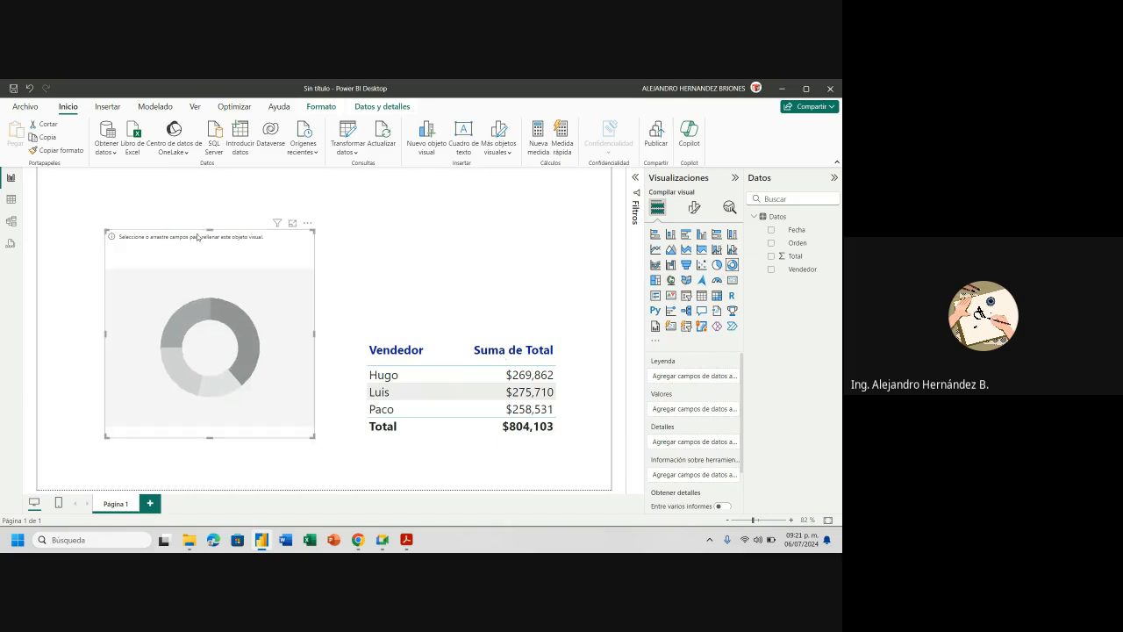
drag(192, 239, 124, 176)
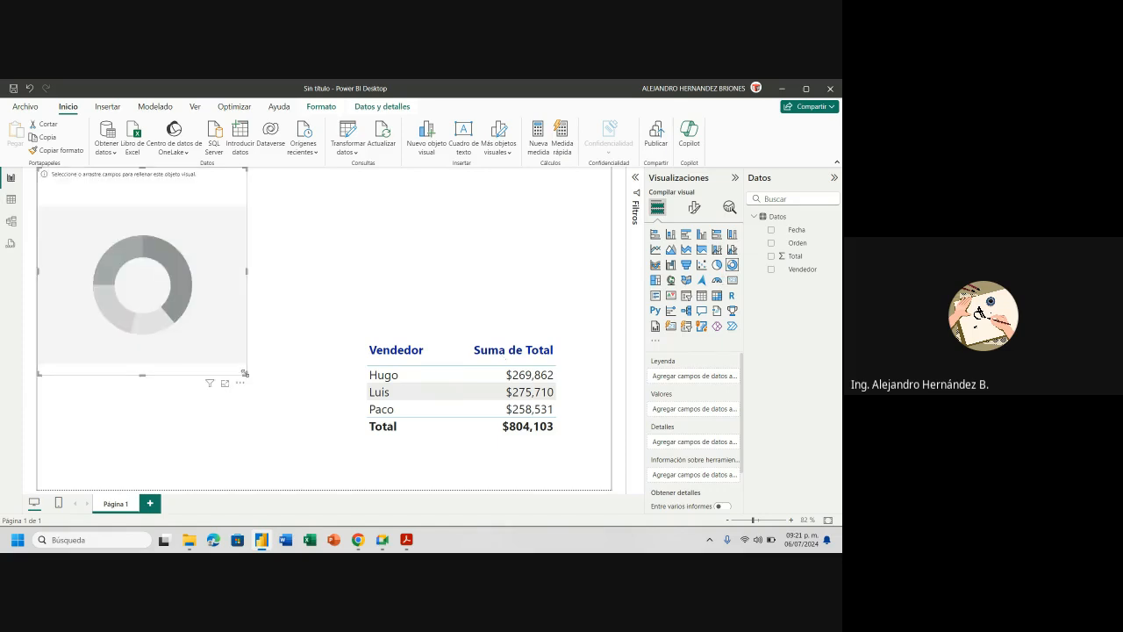
drag(245, 373, 333, 493)
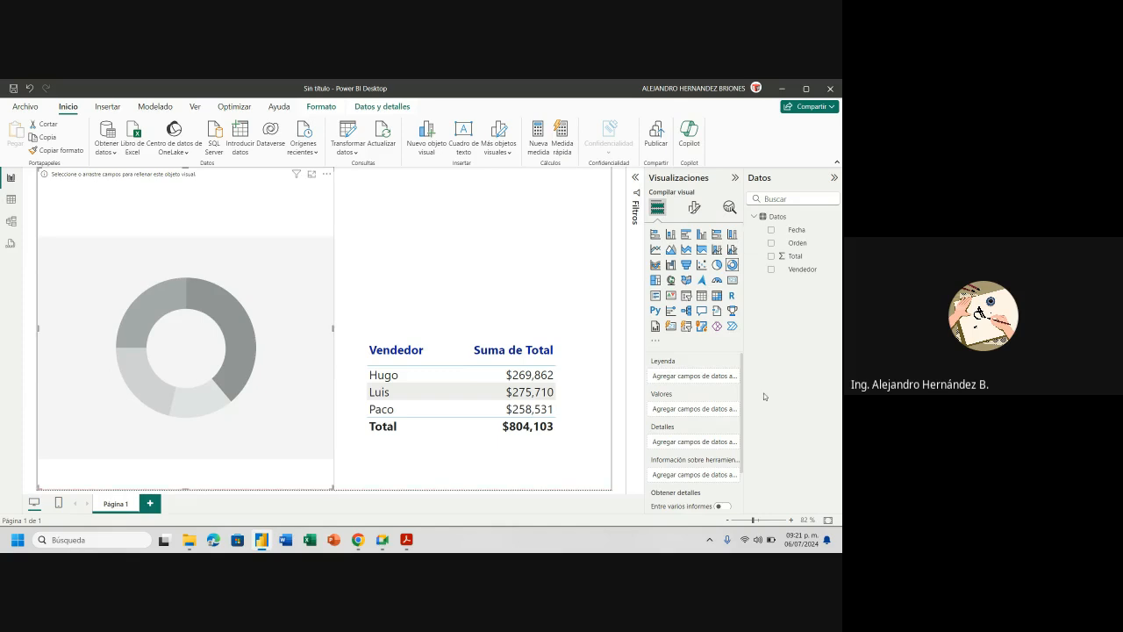
drag(802, 268, 707, 376)
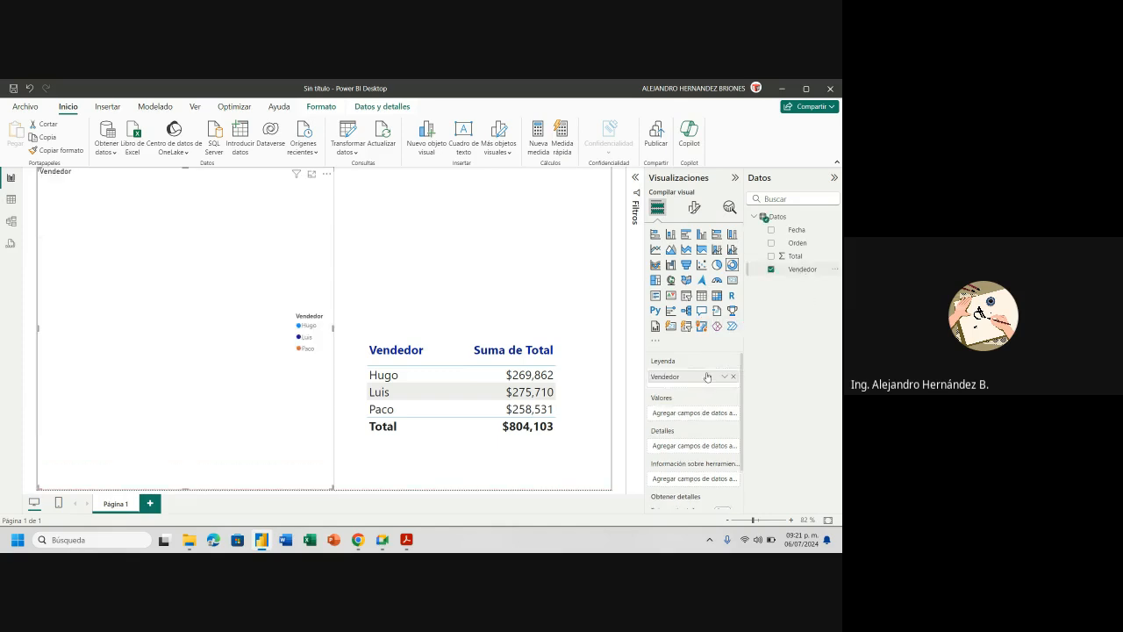
drag(794, 257, 693, 413)
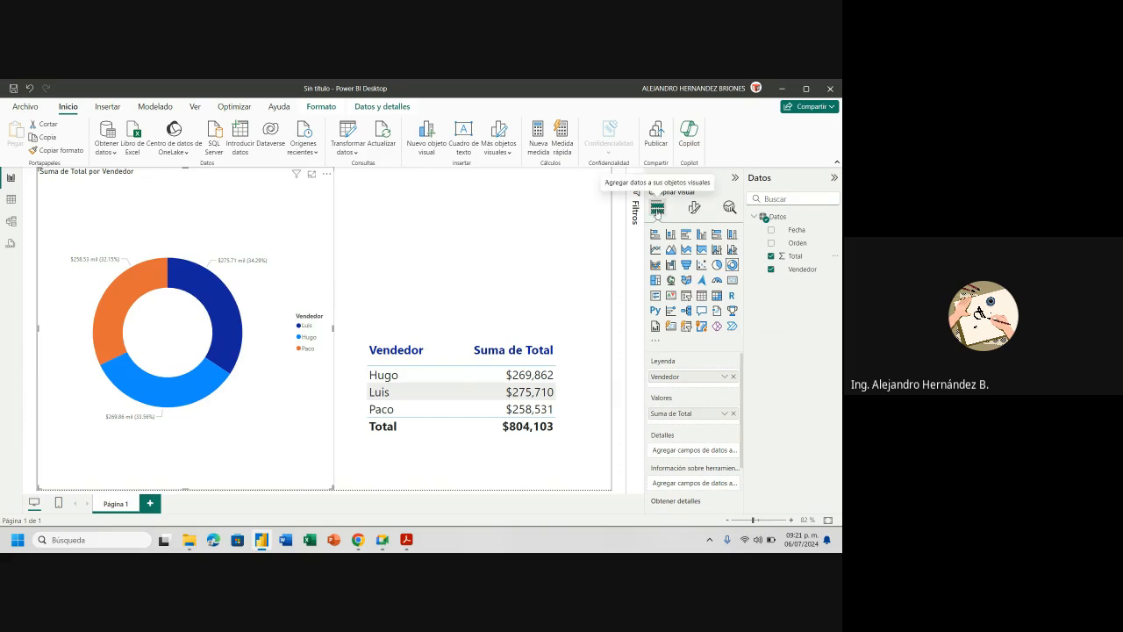
- Hide the donut chart's legend in the visual formatting options and show it again
click(694, 208)
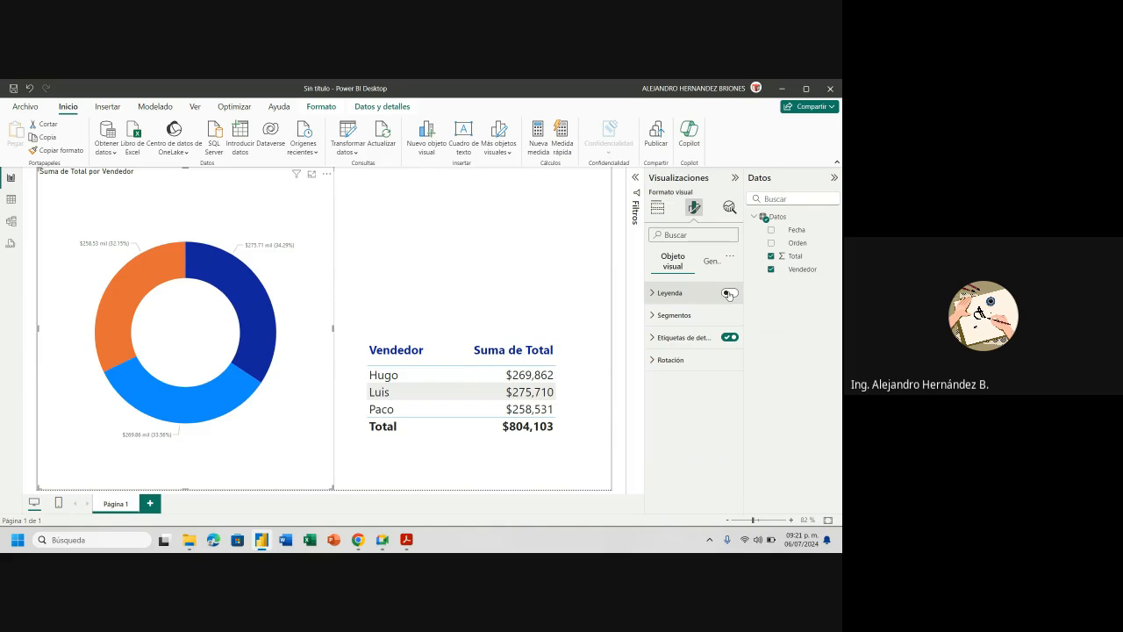
click(729, 292)
click(729, 293)
- Expand the donut chart's segment colour options, and switch its detail labels off and back on
click(670, 316)
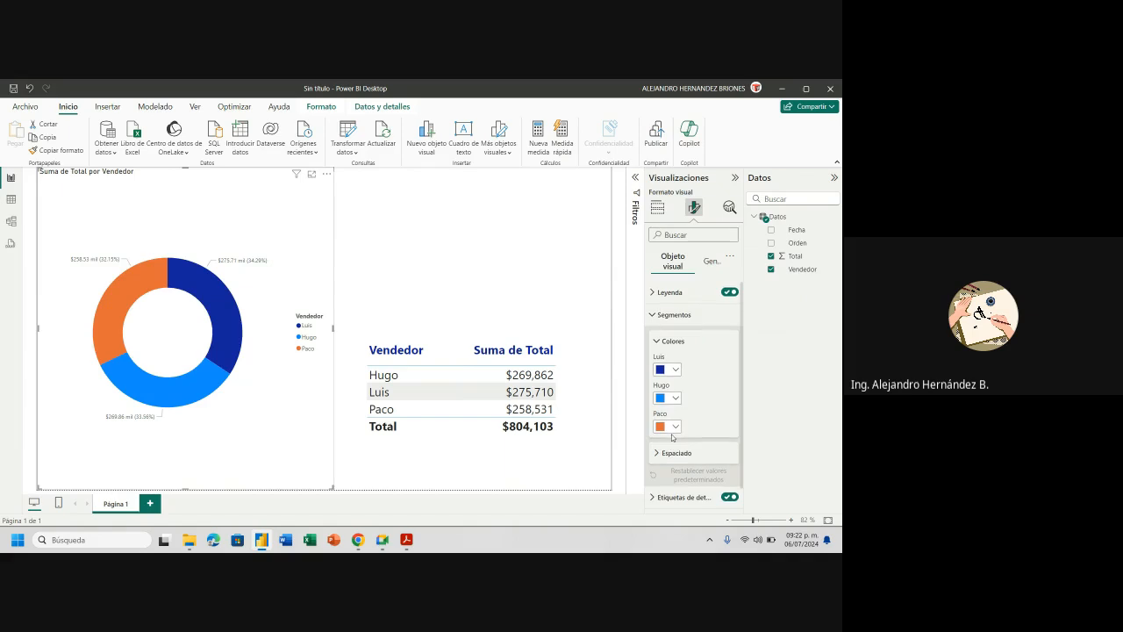
scroll(673, 443, down, 1)
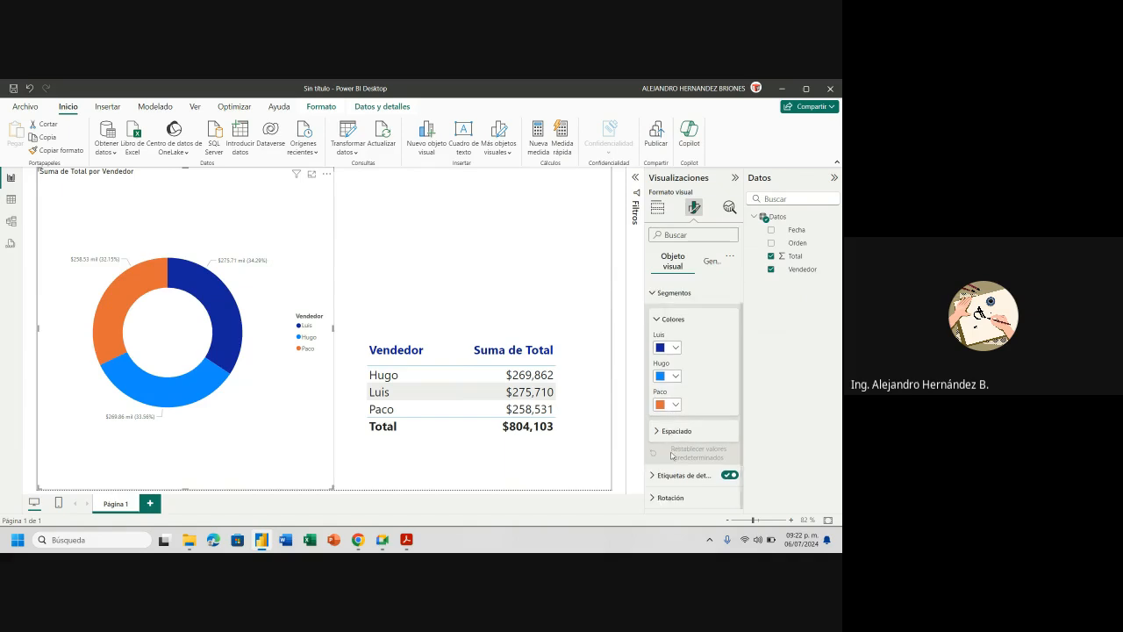
click(730, 475)
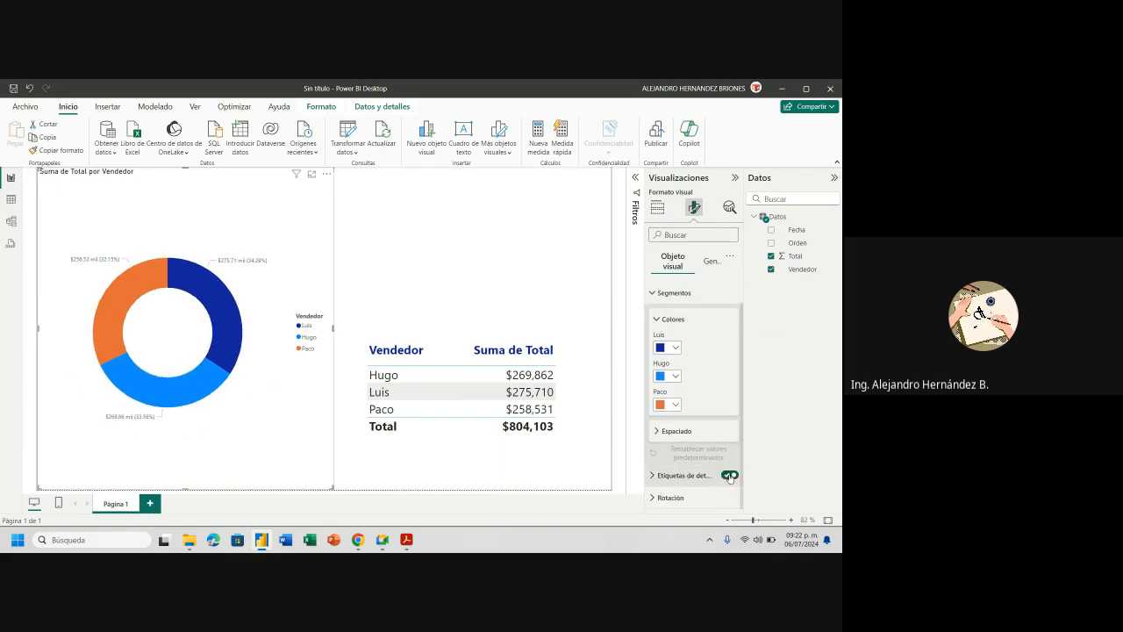
click(731, 475)
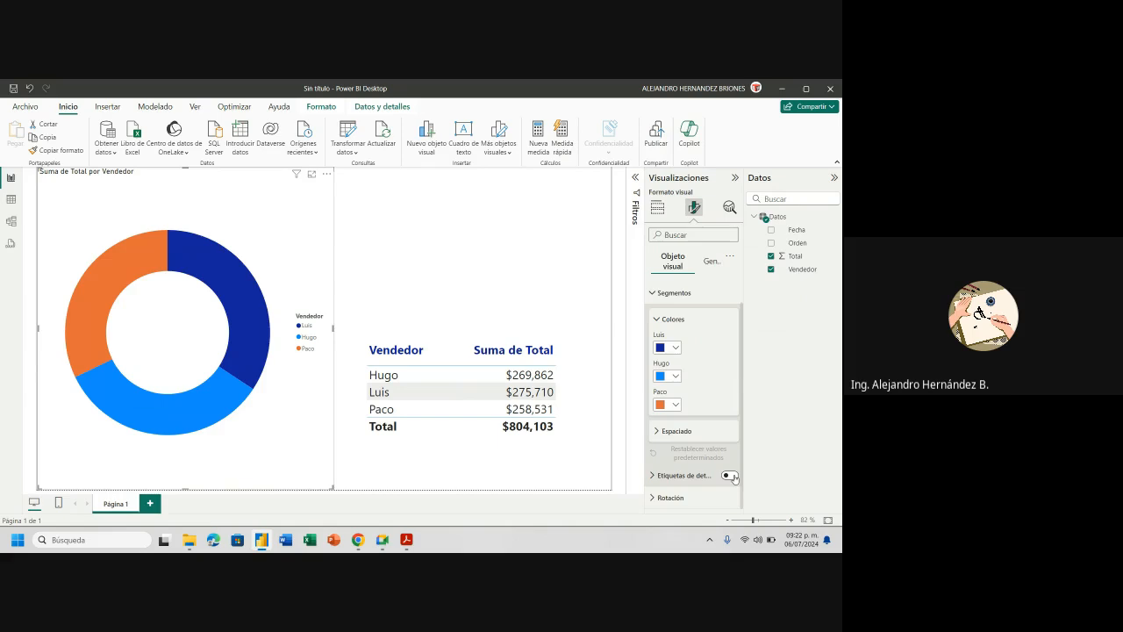
click(731, 476)
- Try rotating the donut chart's segments to 194° and restore the original rotation
click(670, 497)
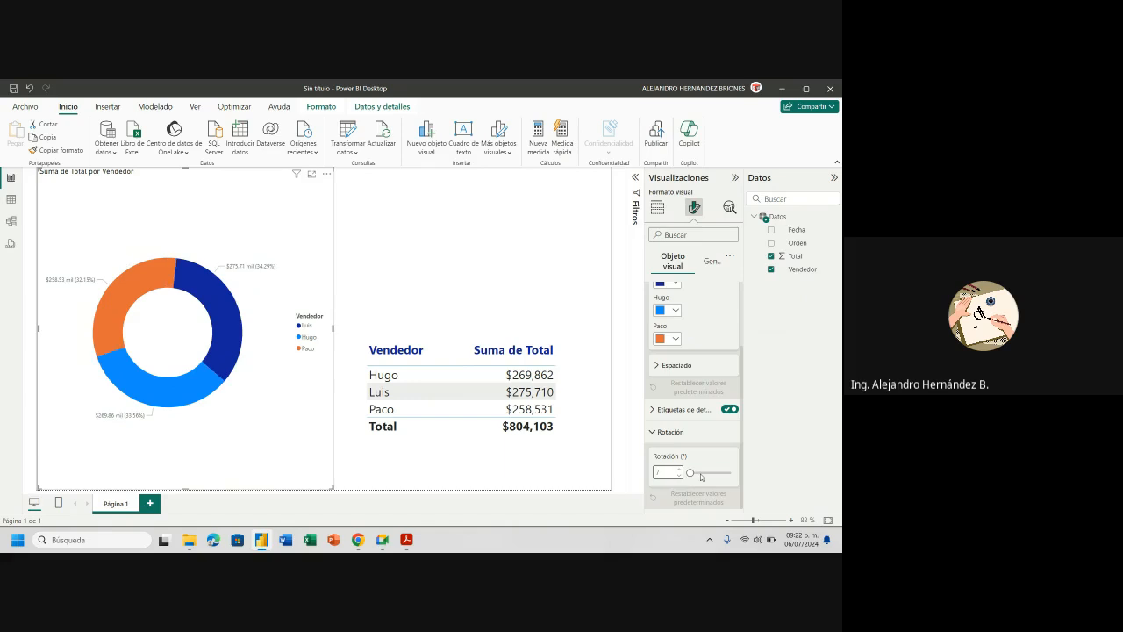
drag(690, 473, 711, 473)
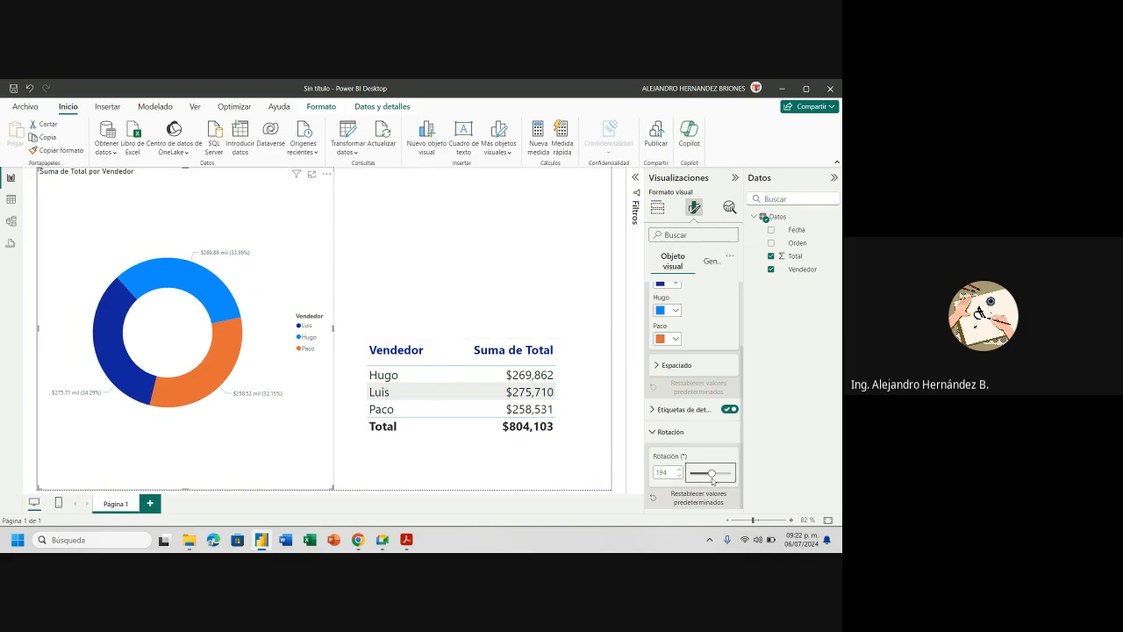
drag(711, 474, 654, 433)
click(653, 432)
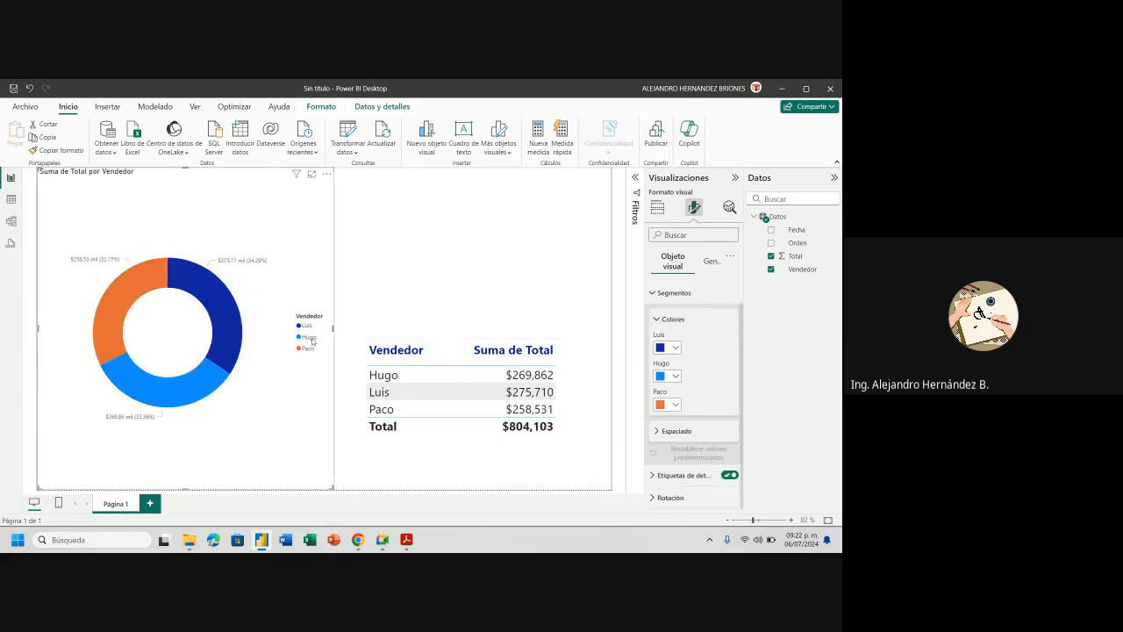
- Add an empty line chart in the blank area above the Vendedor table
scroll(700, 391, up, 1)
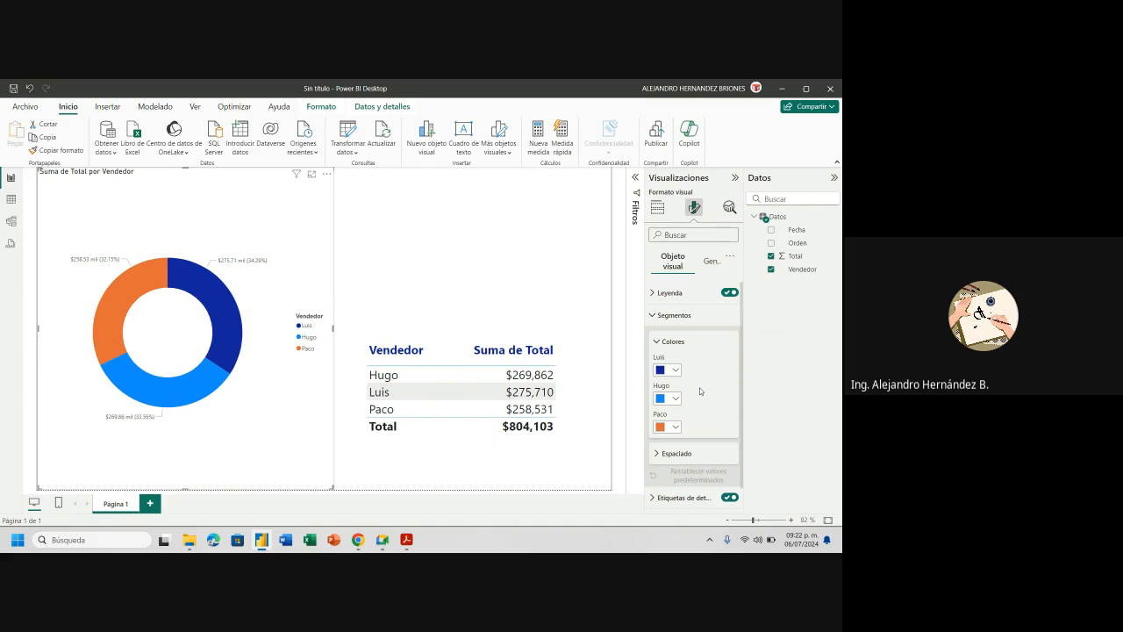
click(368, 230)
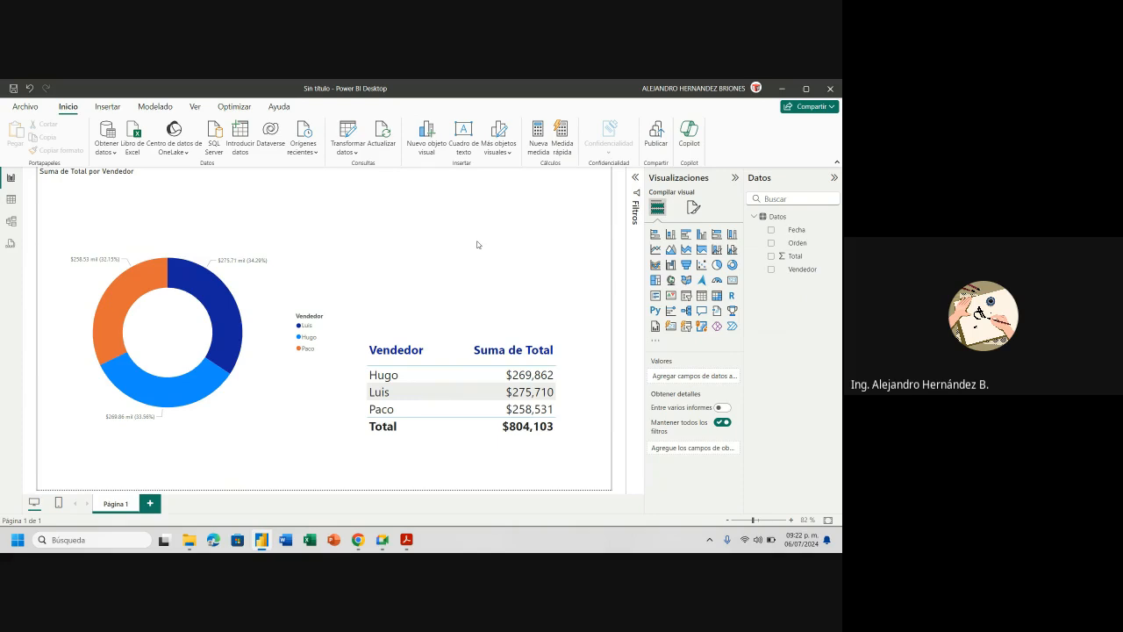
click(655, 251)
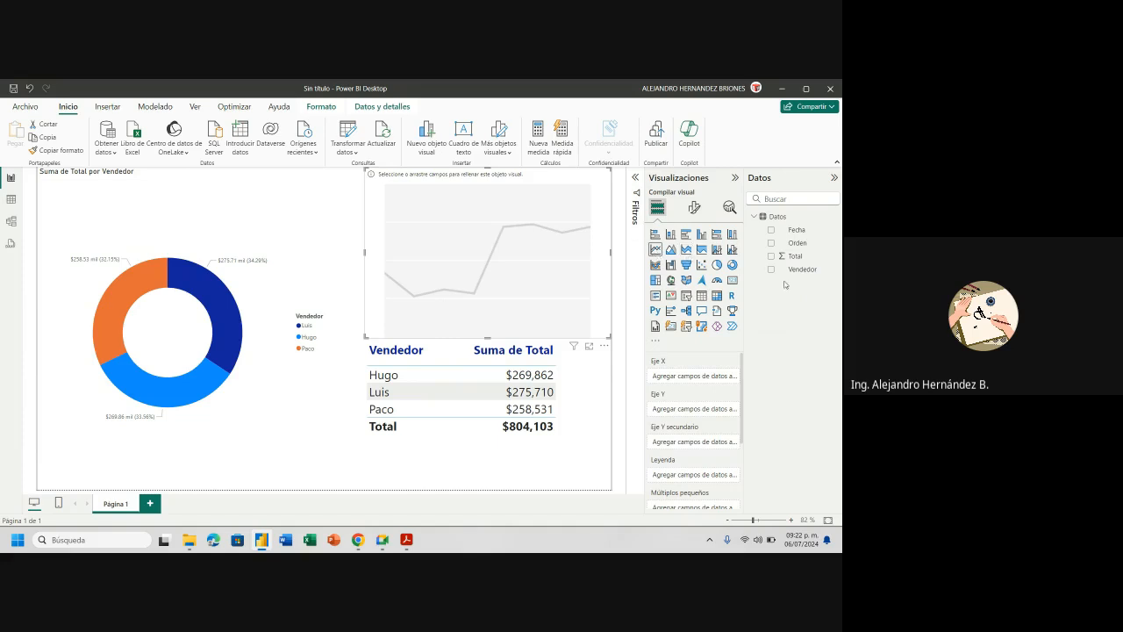
- Try Orden on the line chart's X axis and Fecha on its Y axis, and remove both fields again
drag(795, 243, 701, 380)
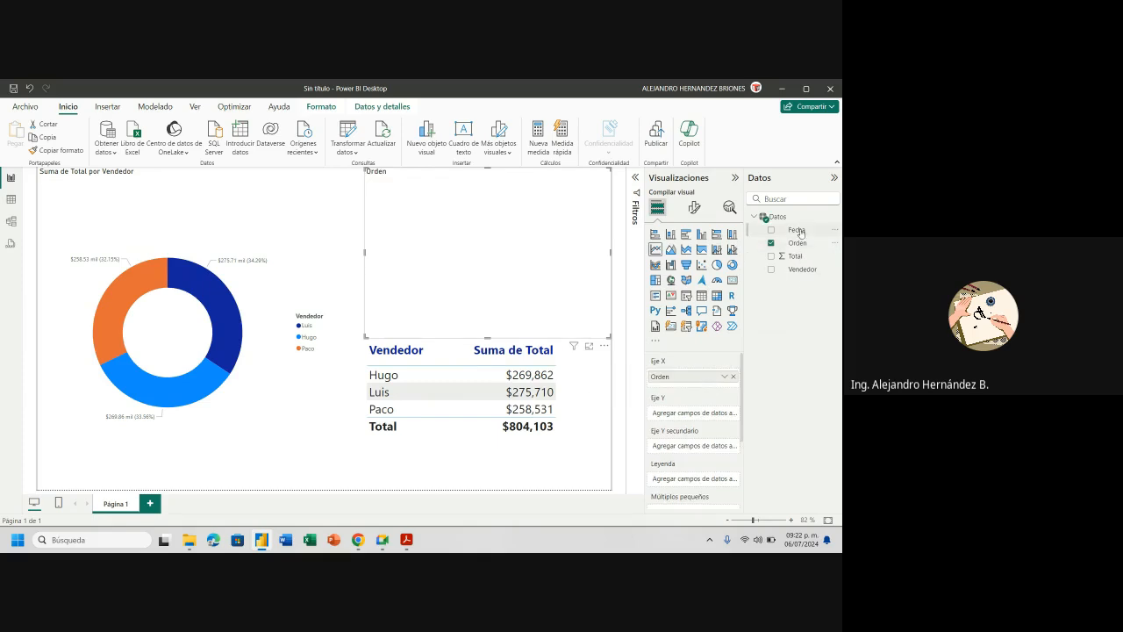
drag(800, 232, 698, 416)
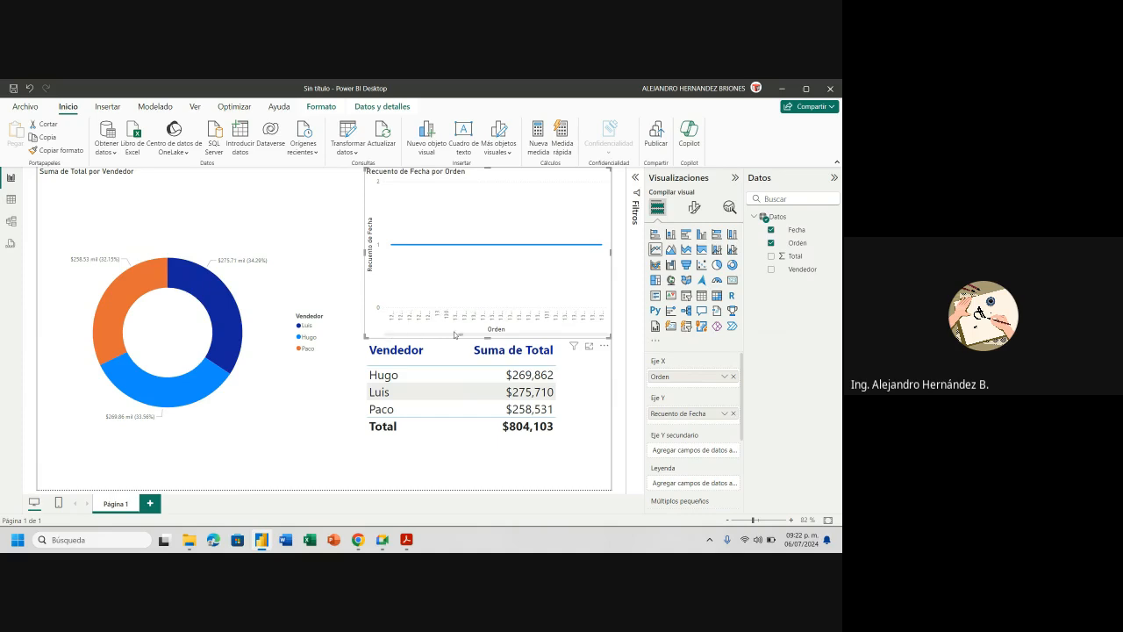
drag(456, 334, 378, 332)
click(734, 413)
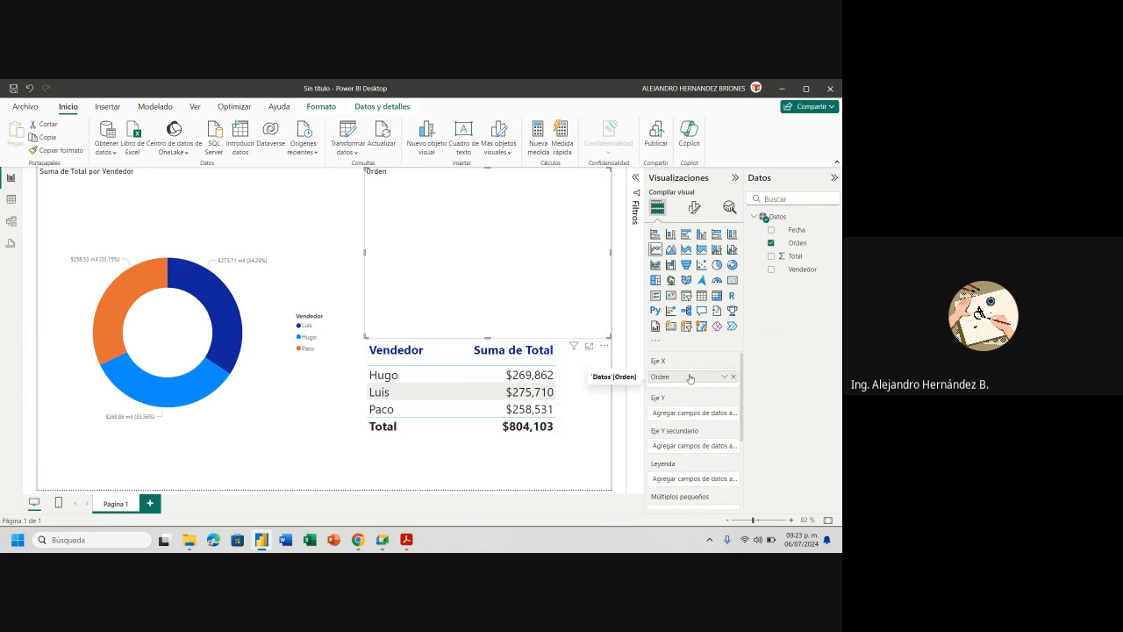
click(733, 378)
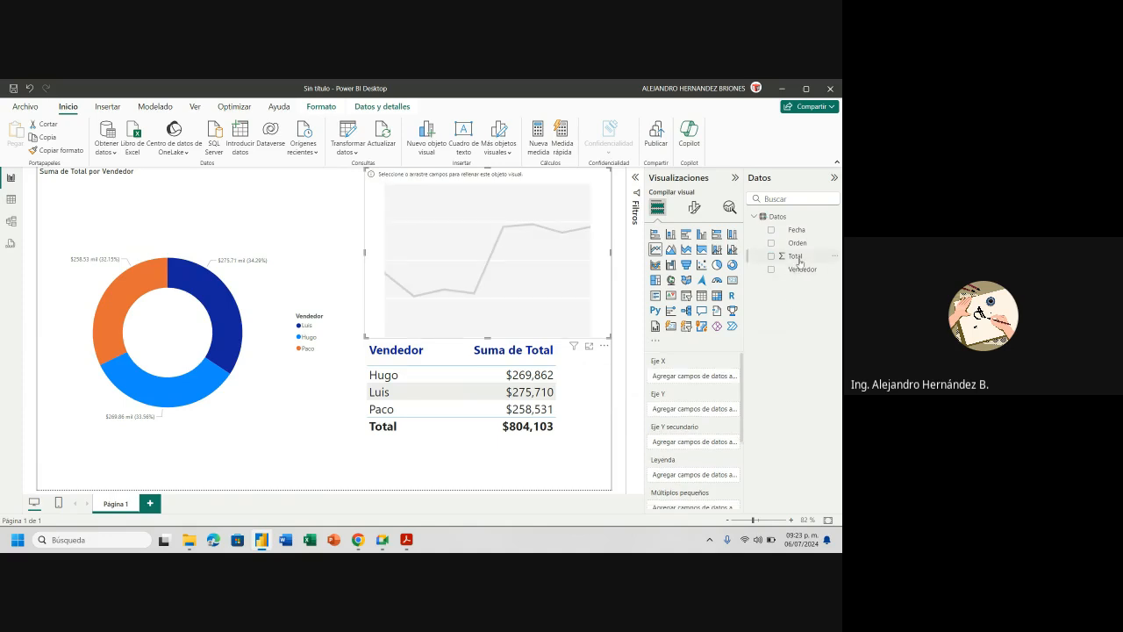
- Assign Vendedor to the line chart's X axis and Total to its Y axis
drag(801, 272, 705, 374)
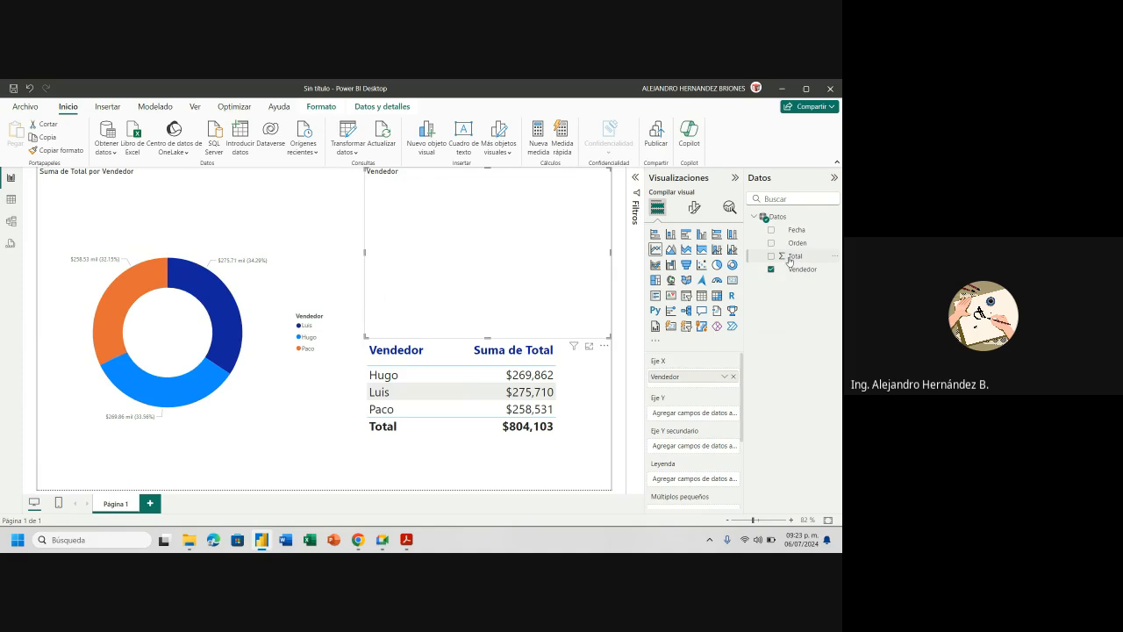
drag(789, 261, 698, 415)
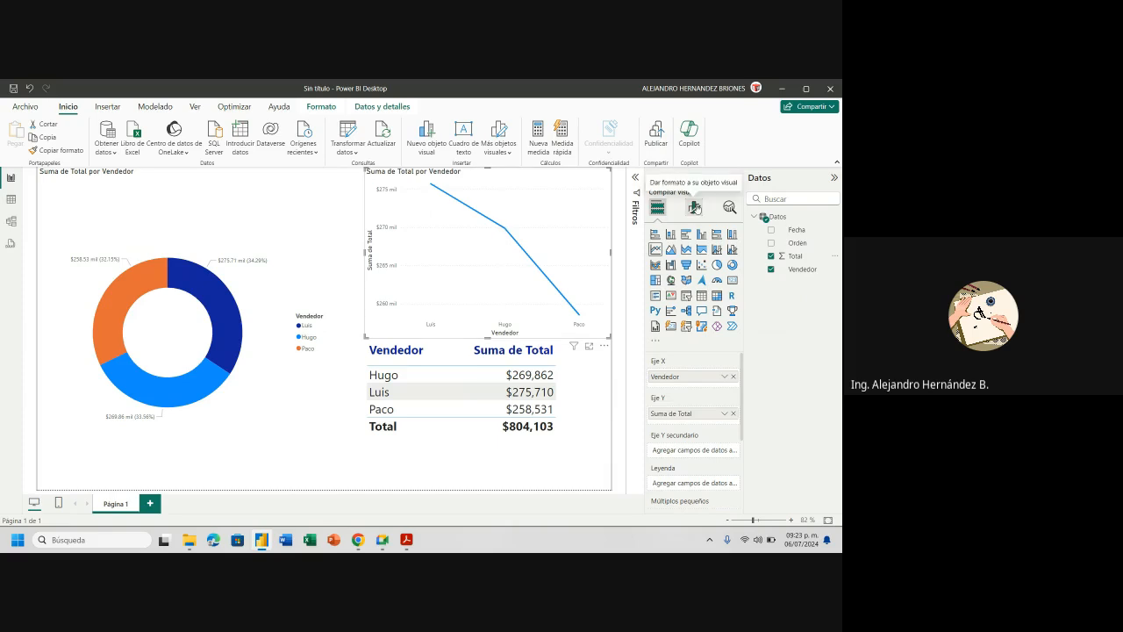
- Turn on the line chart's data labels, and switch its series labels on and back off
click(694, 207)
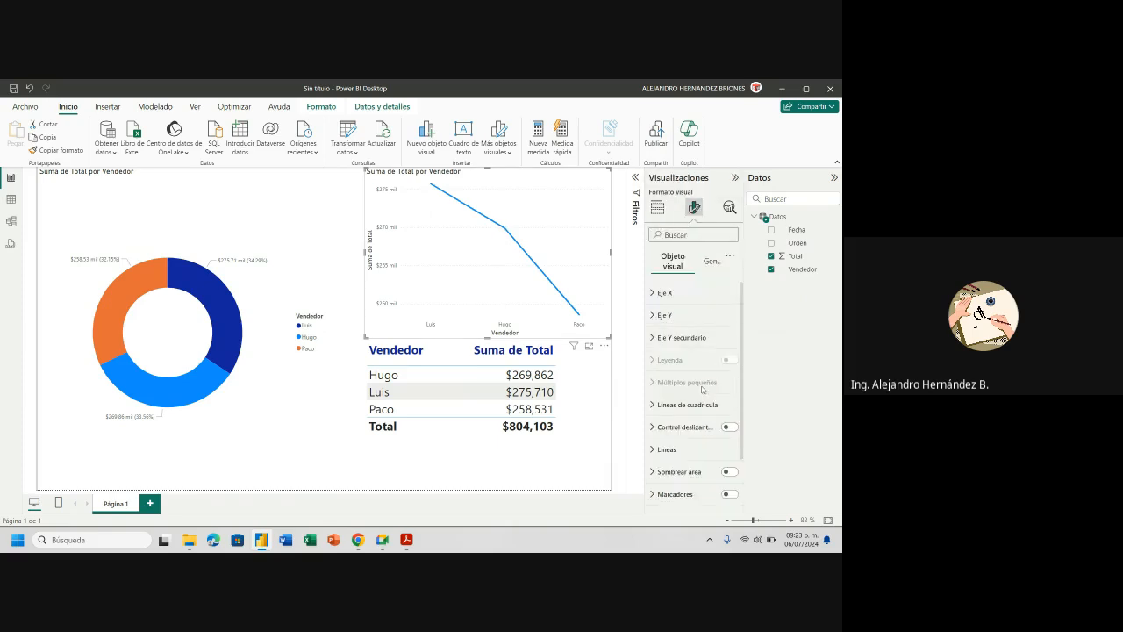
scroll(702, 402, down, 2)
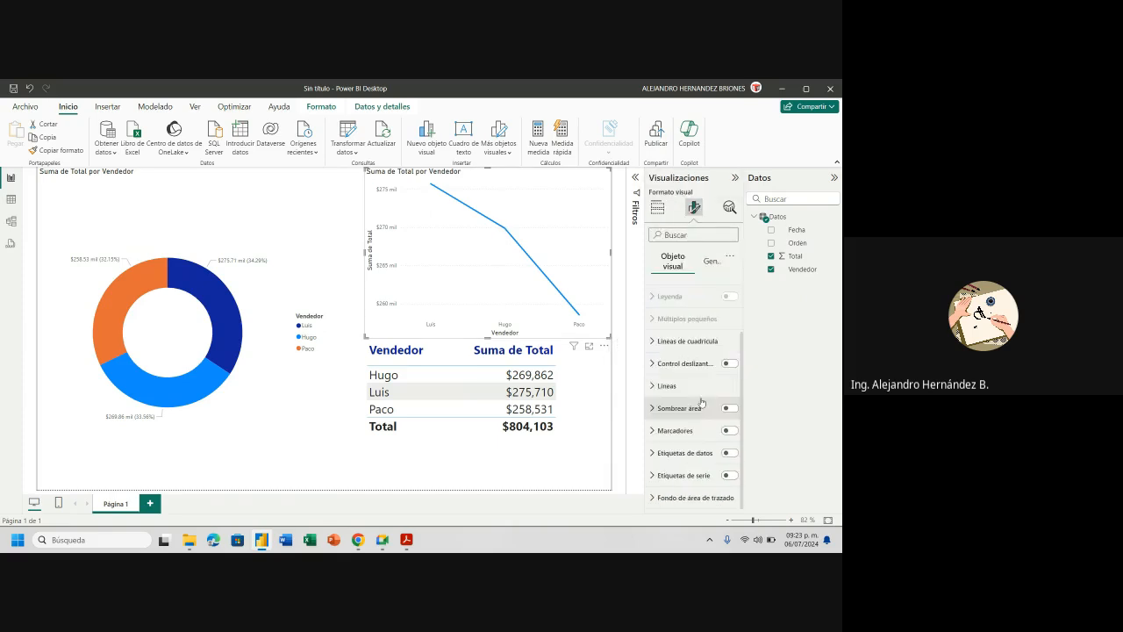
click(730, 454)
click(730, 476)
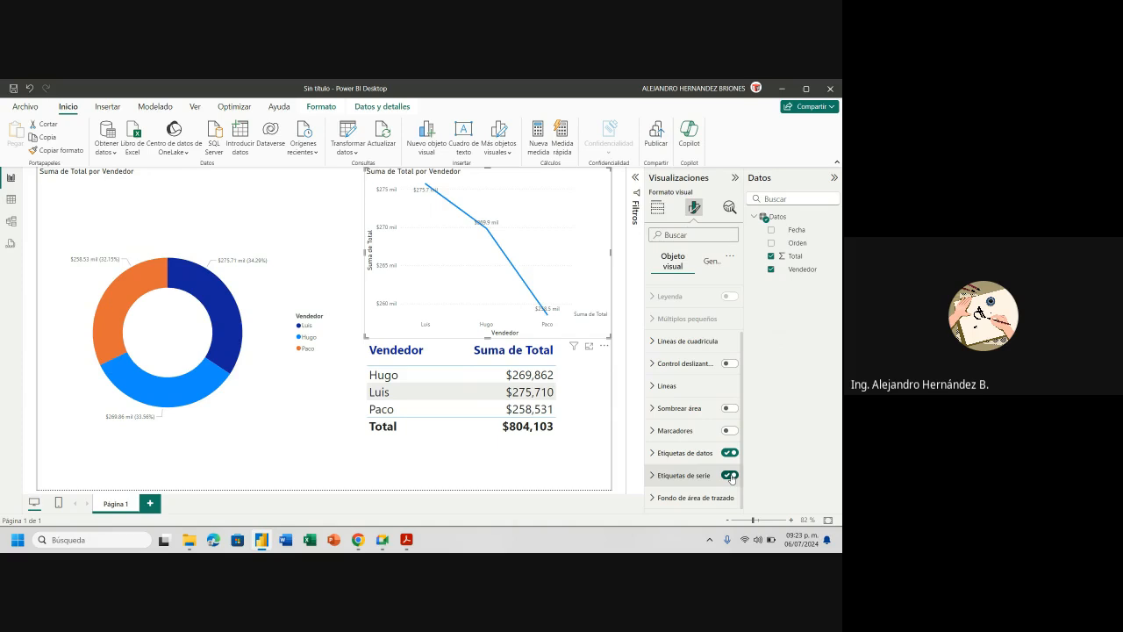
click(730, 476)
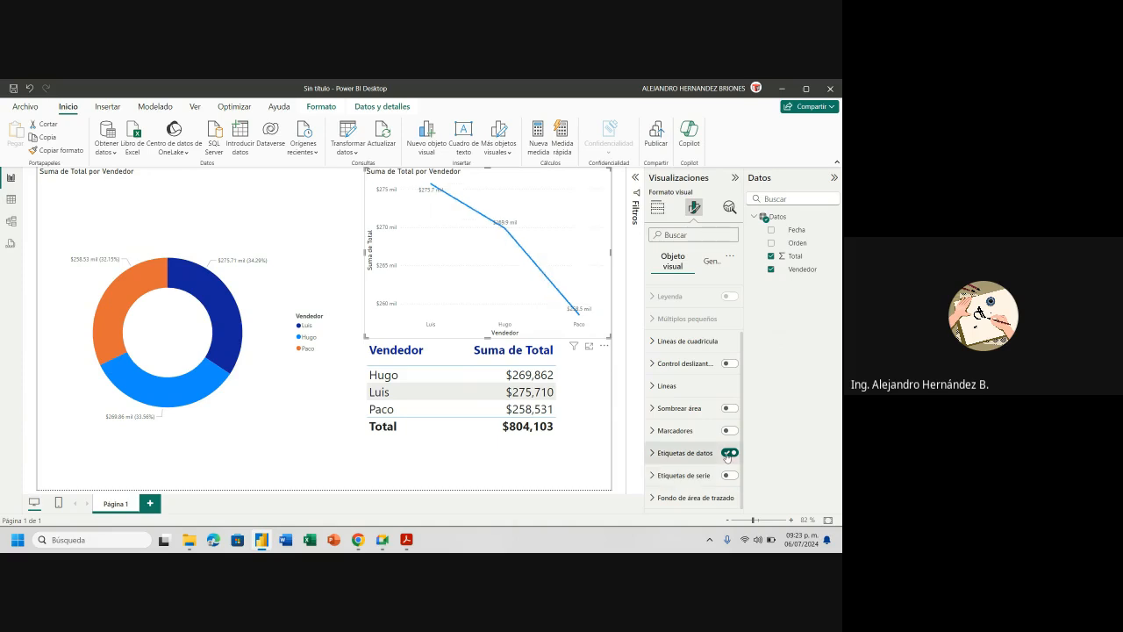
click(728, 453)
click(728, 452)
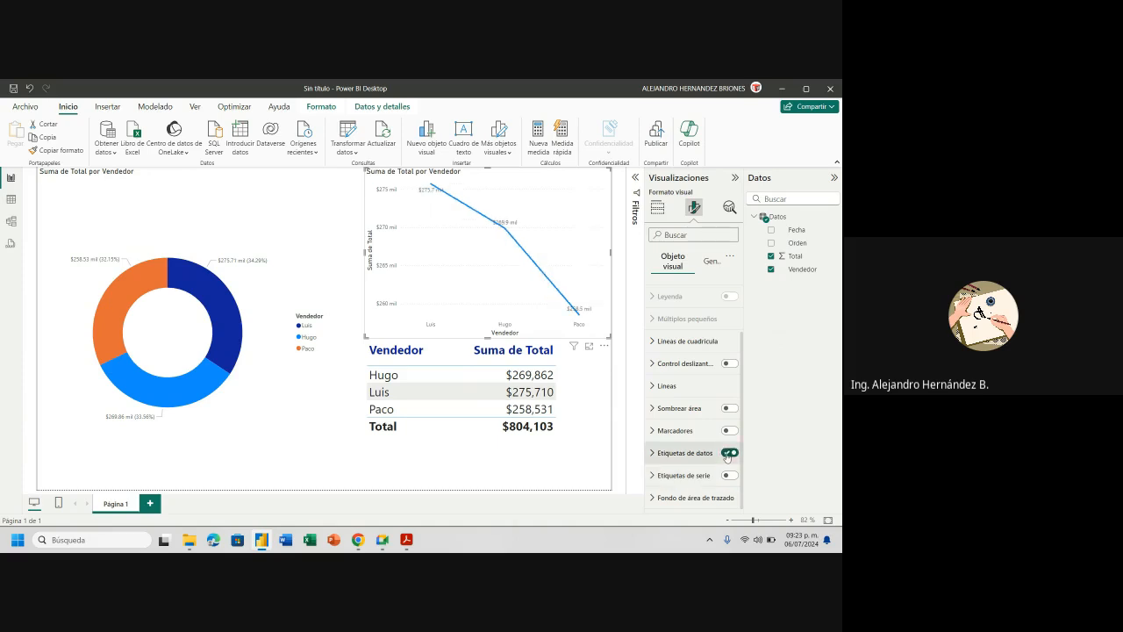
- Try the Encima position for the line chart's data labels and settle on Abajo
click(656, 453)
scroll(693, 421, down, 5)
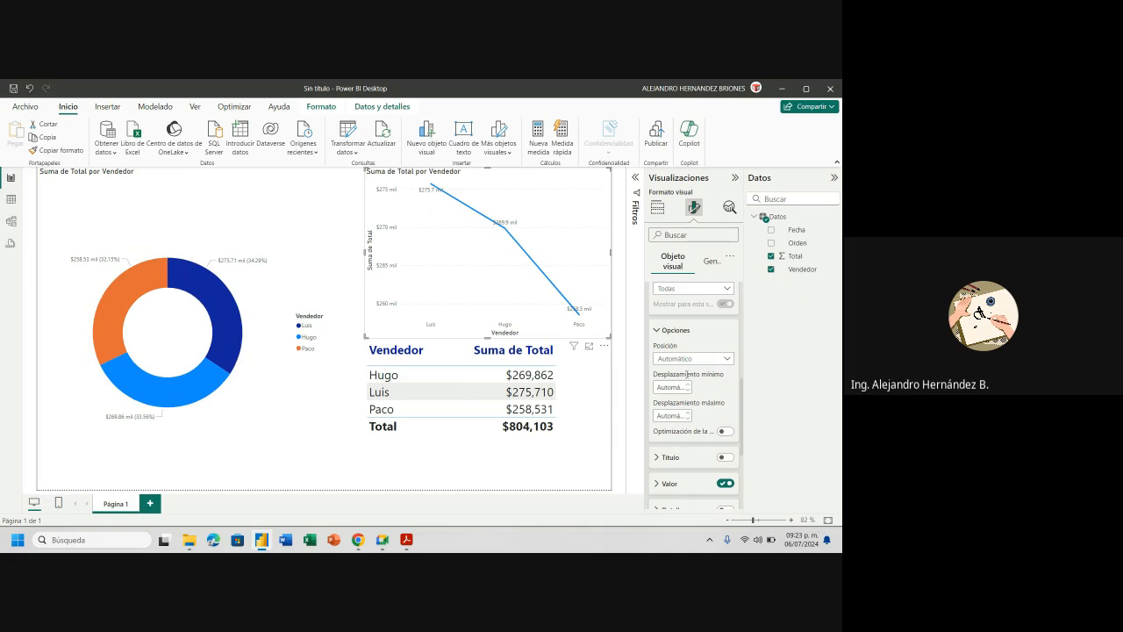
click(722, 360)
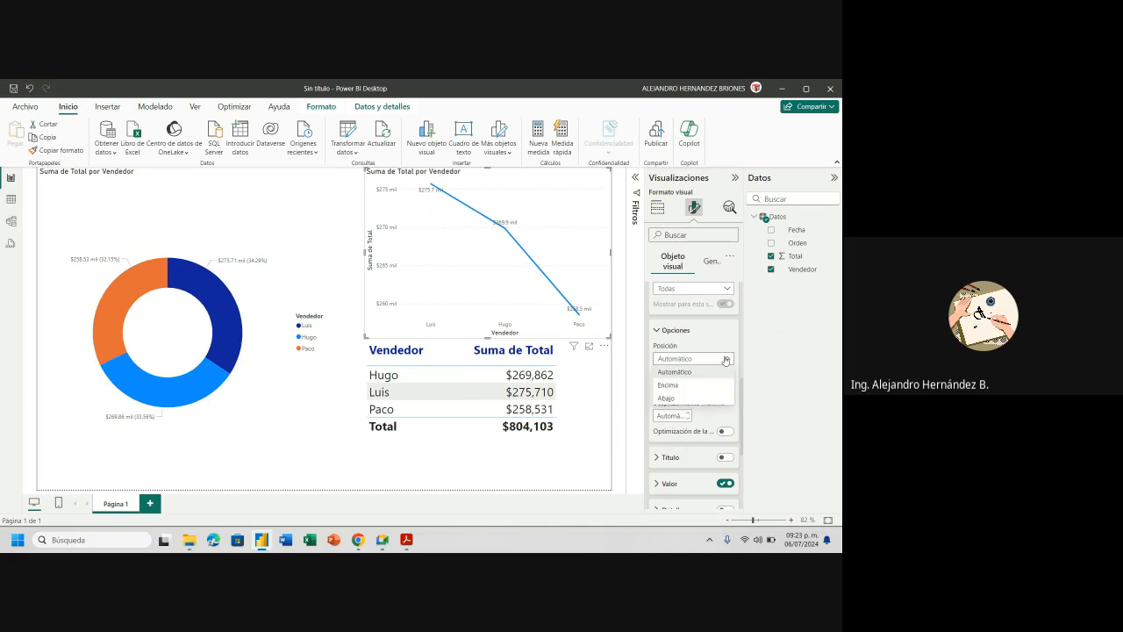
click(678, 384)
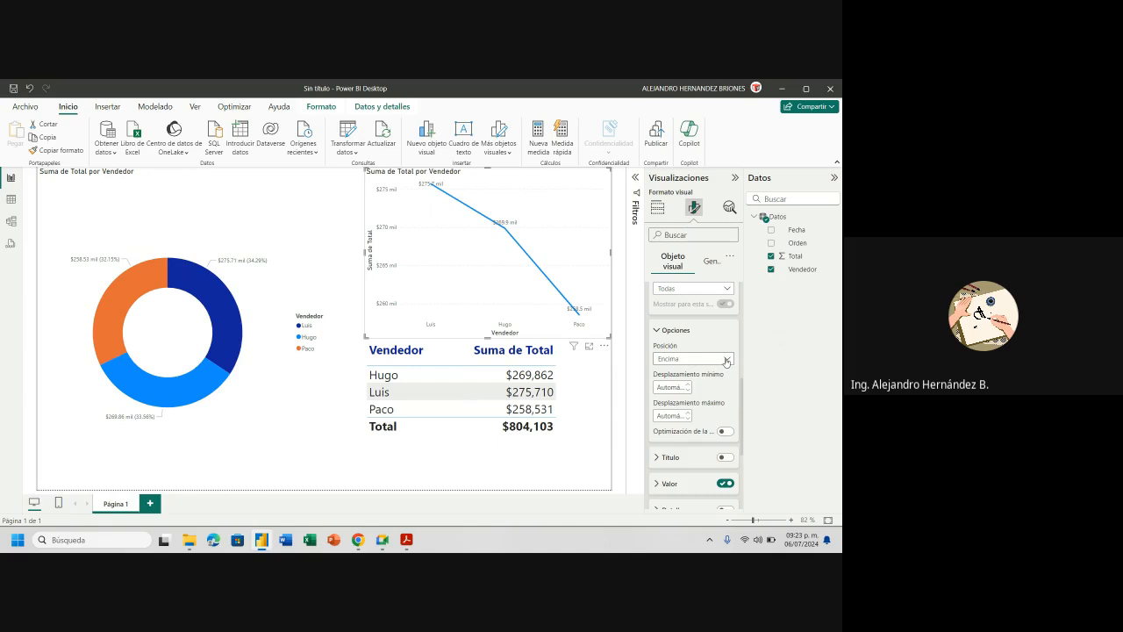
click(725, 360)
click(680, 399)
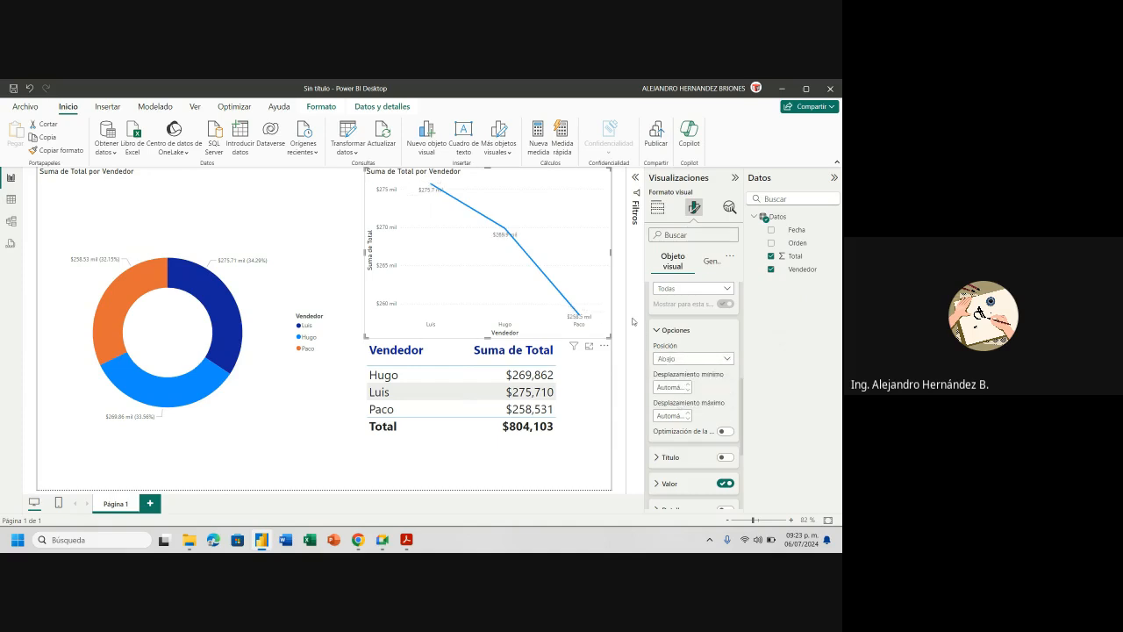
click(657, 208)
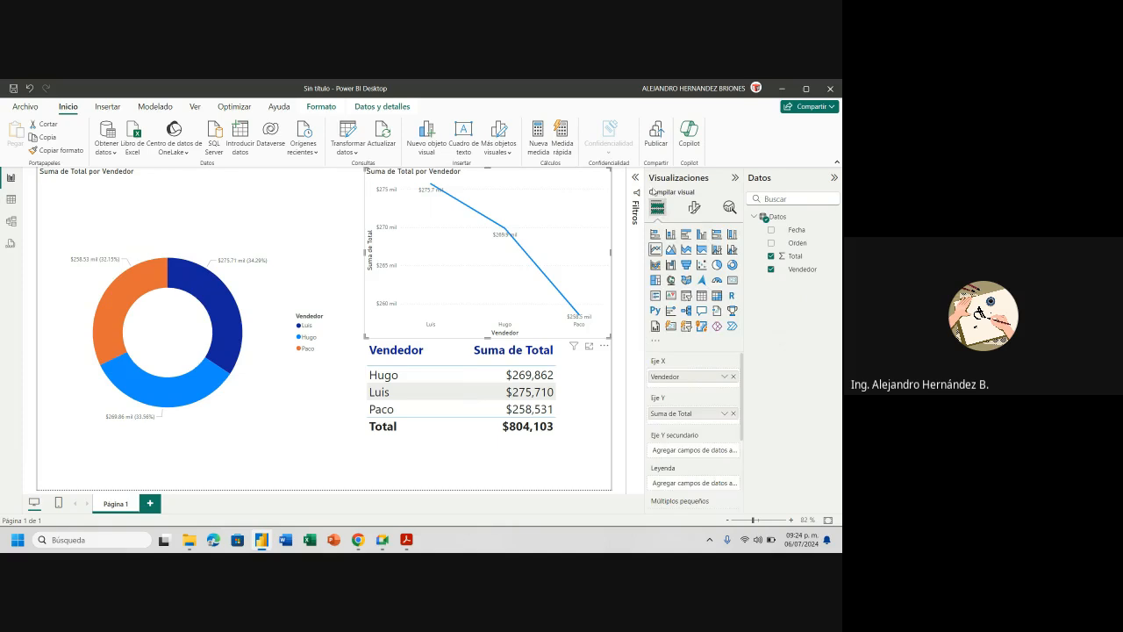
click(694, 208)
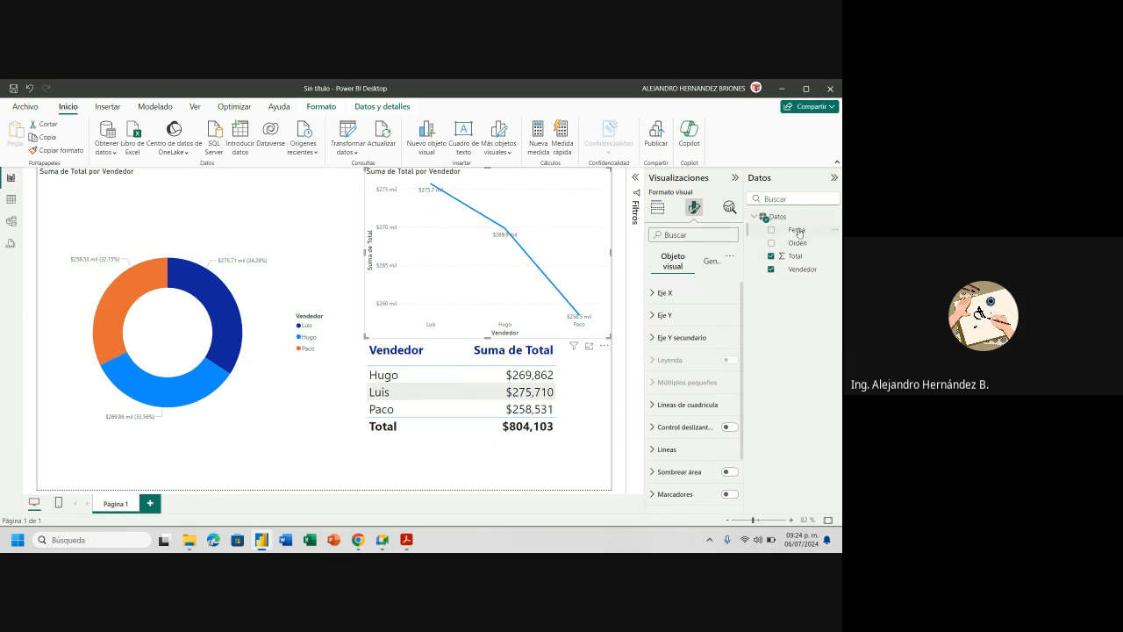
click(293, 200)
click(341, 202)
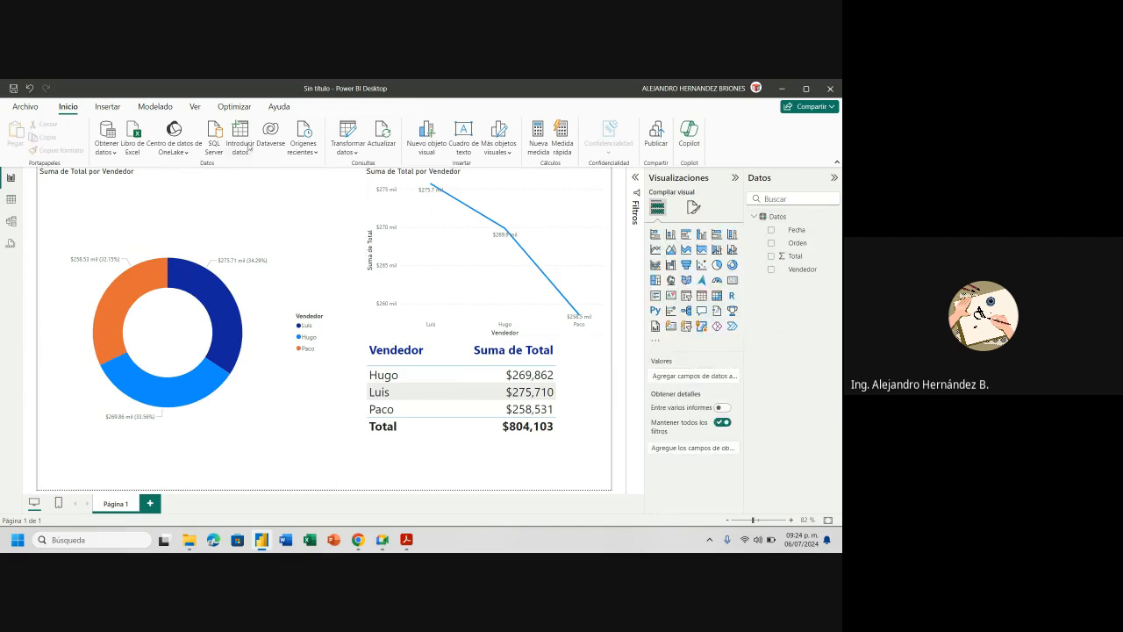
- Try out the Neutral accesible and Eléctrico themes on the report
click(196, 107)
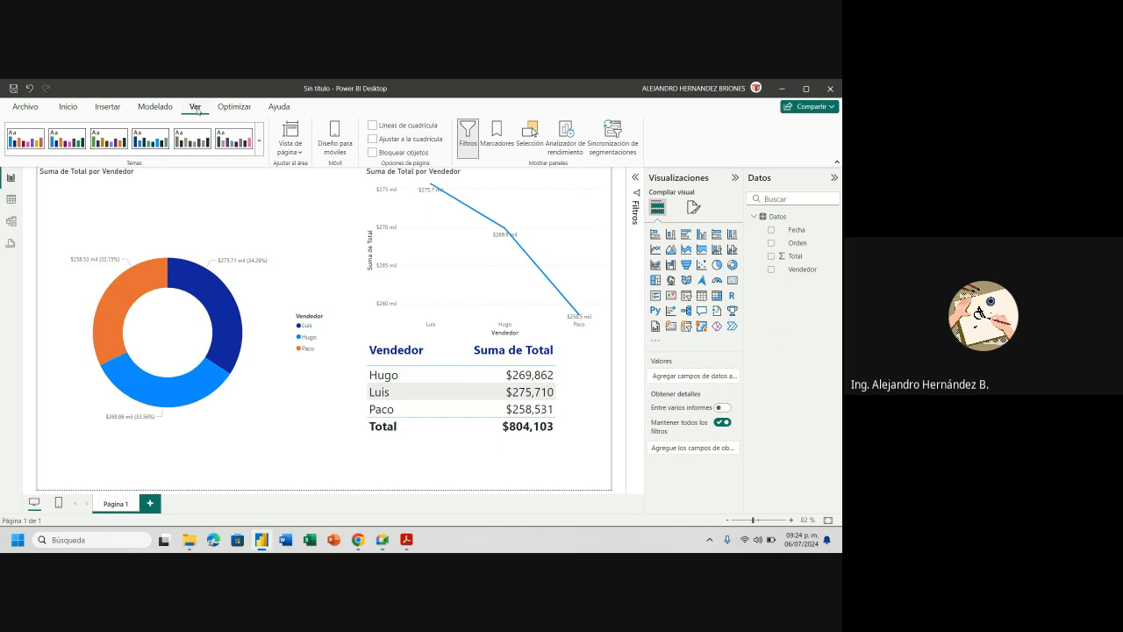
click(259, 149)
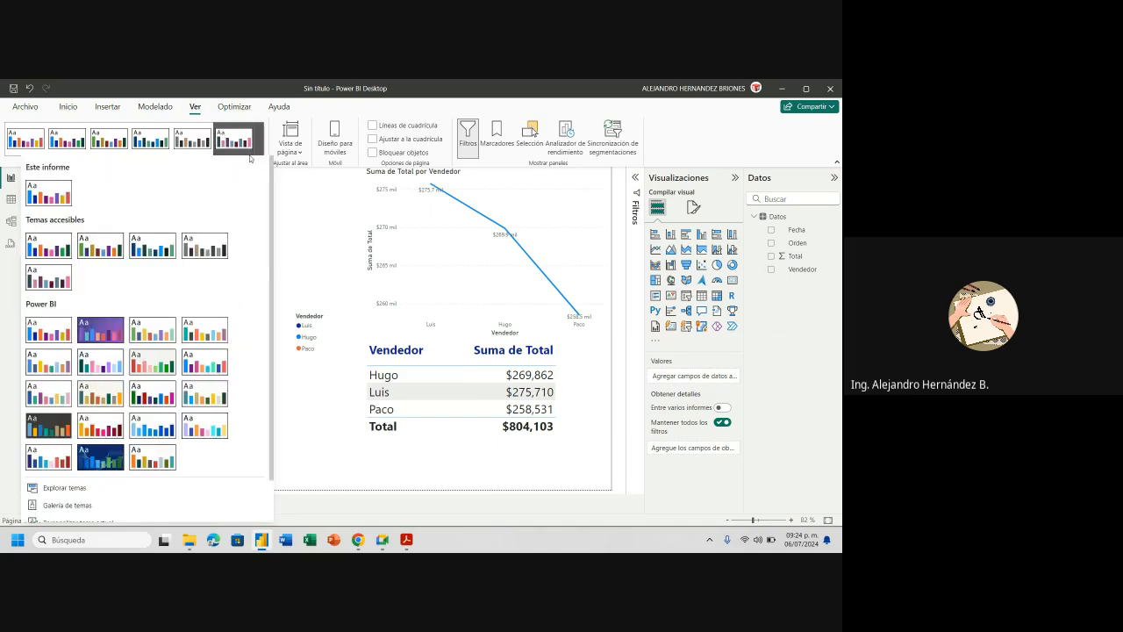
click(208, 250)
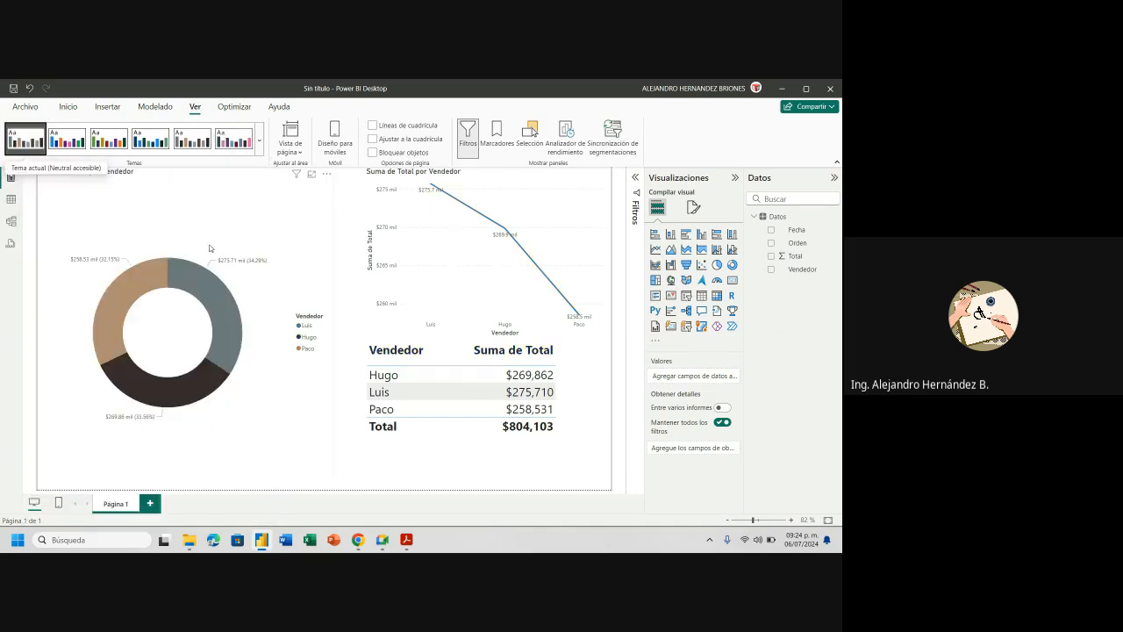
click(258, 142)
click(211, 362)
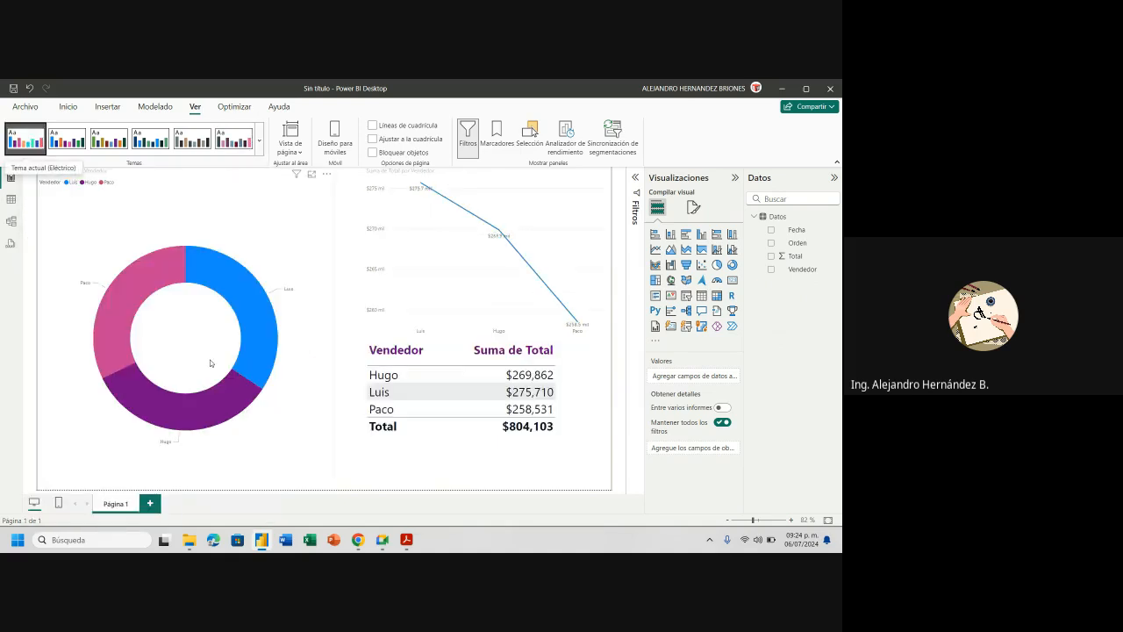
- Apply the dark Innovación theme to the report
click(259, 140)
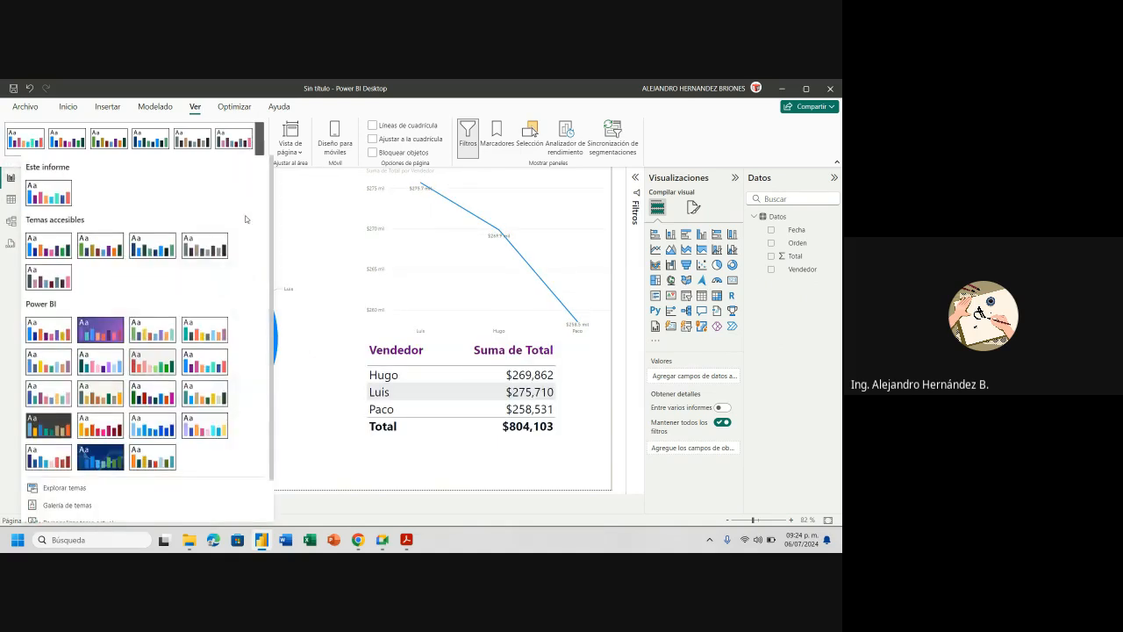
scroll(193, 392, down, 1)
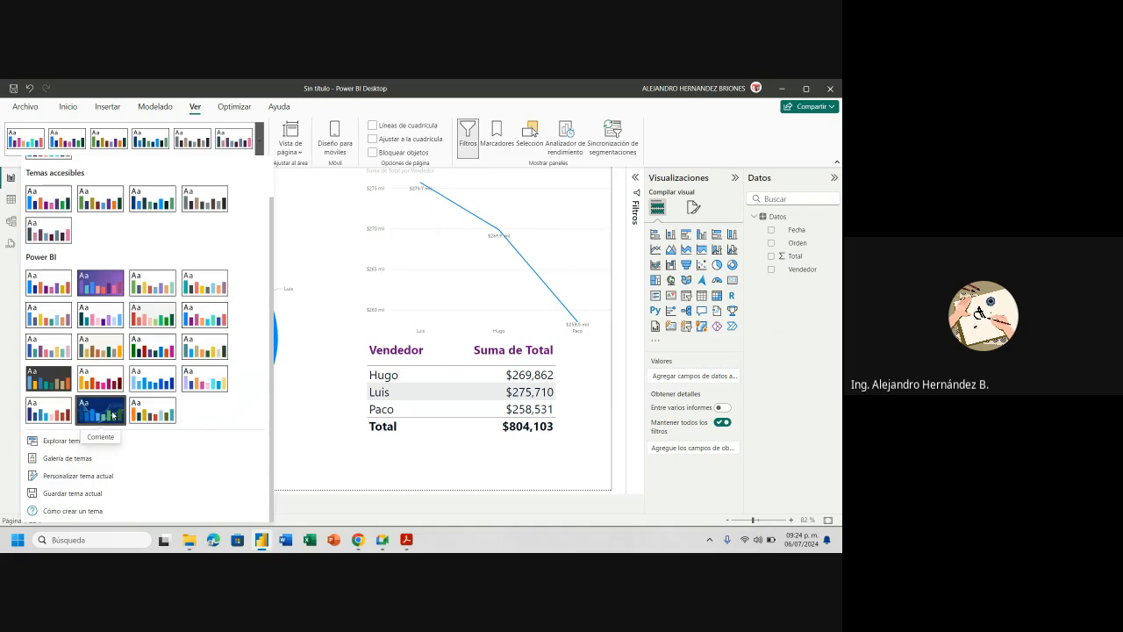
click(54, 383)
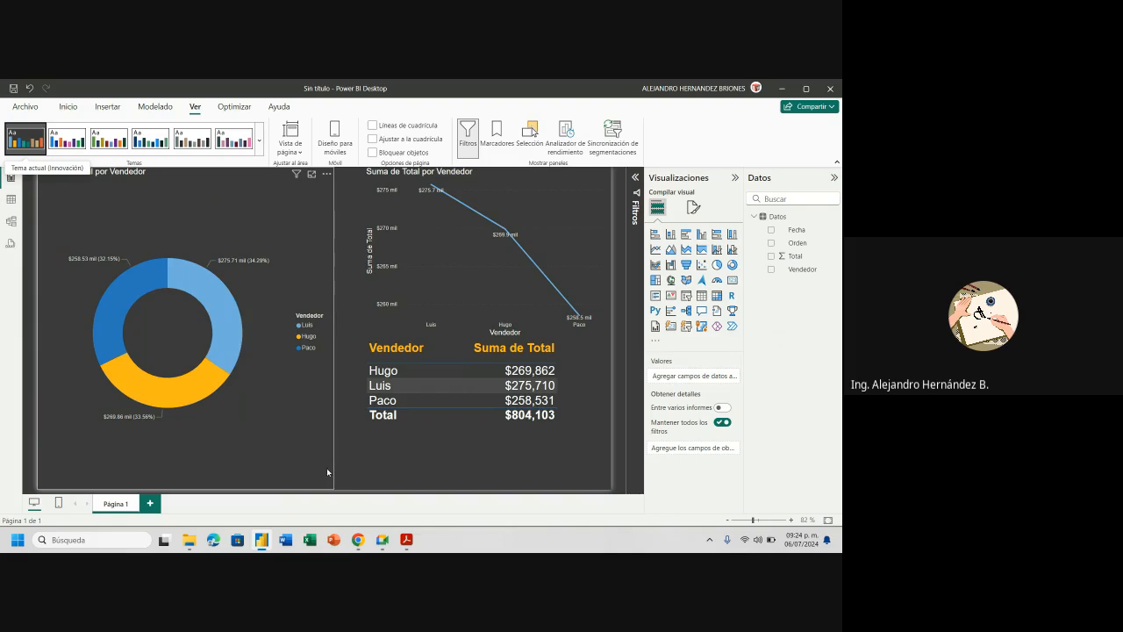
- Save the report as Informe 2 in the Documentos location, choosing to upload it to OneDrive later on
click(40, 109)
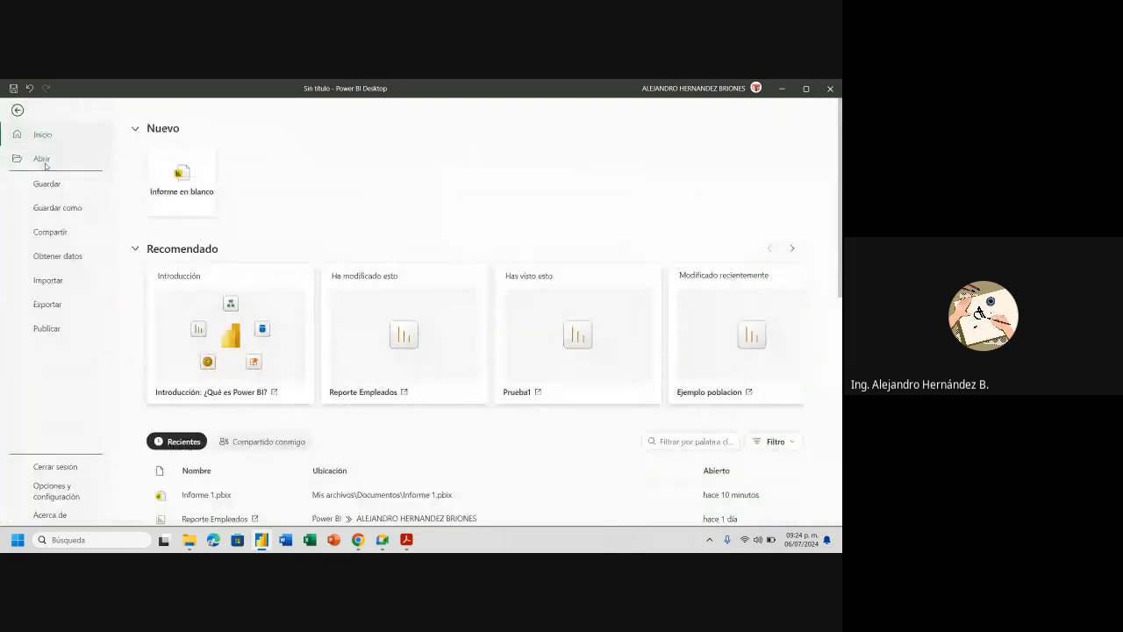
key(Escape)
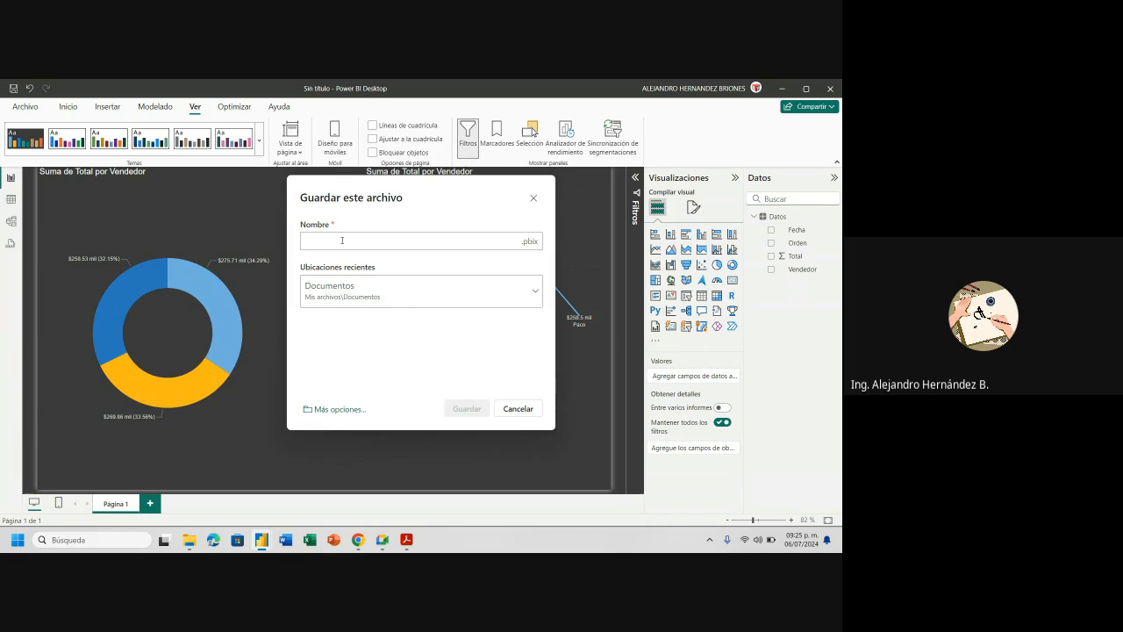
text(Infor)
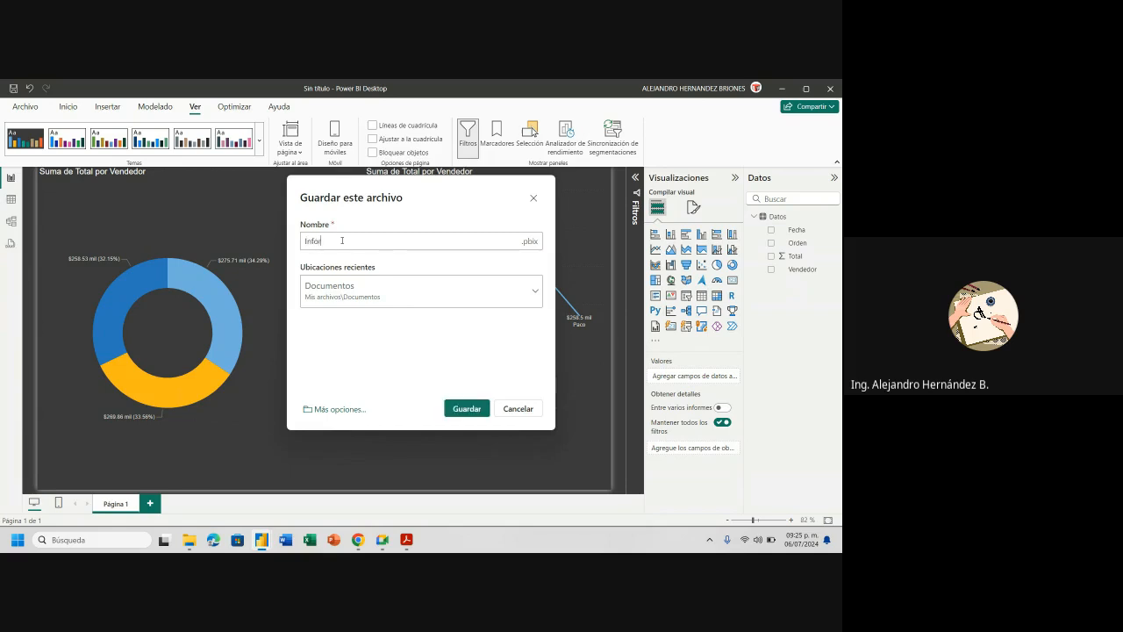
text(me 2)
click(474, 408)
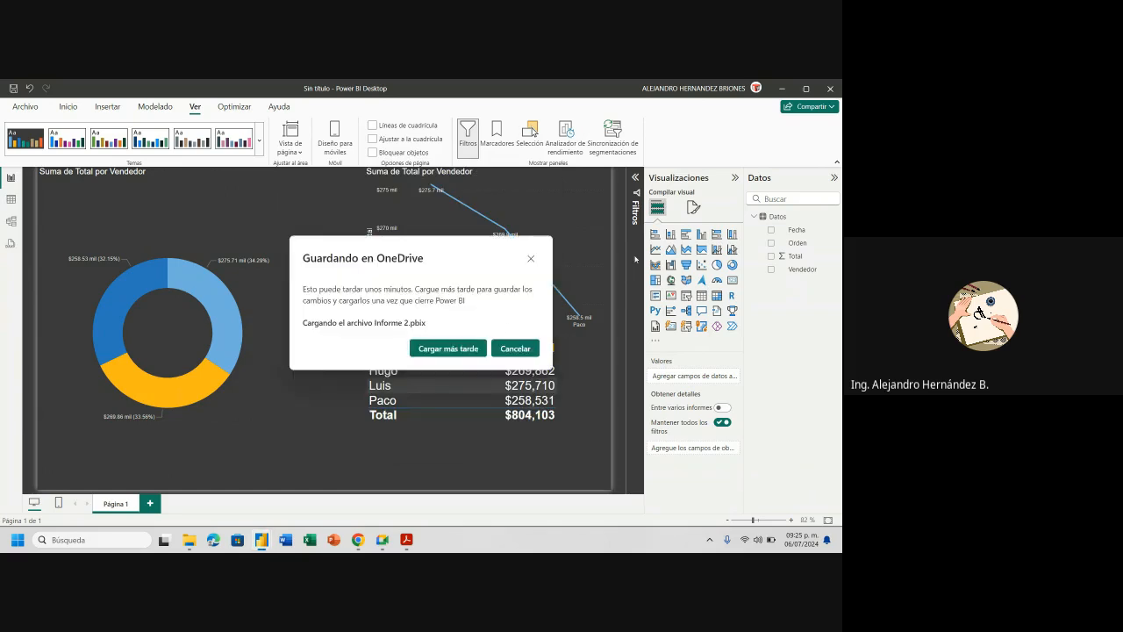
click(462, 348)
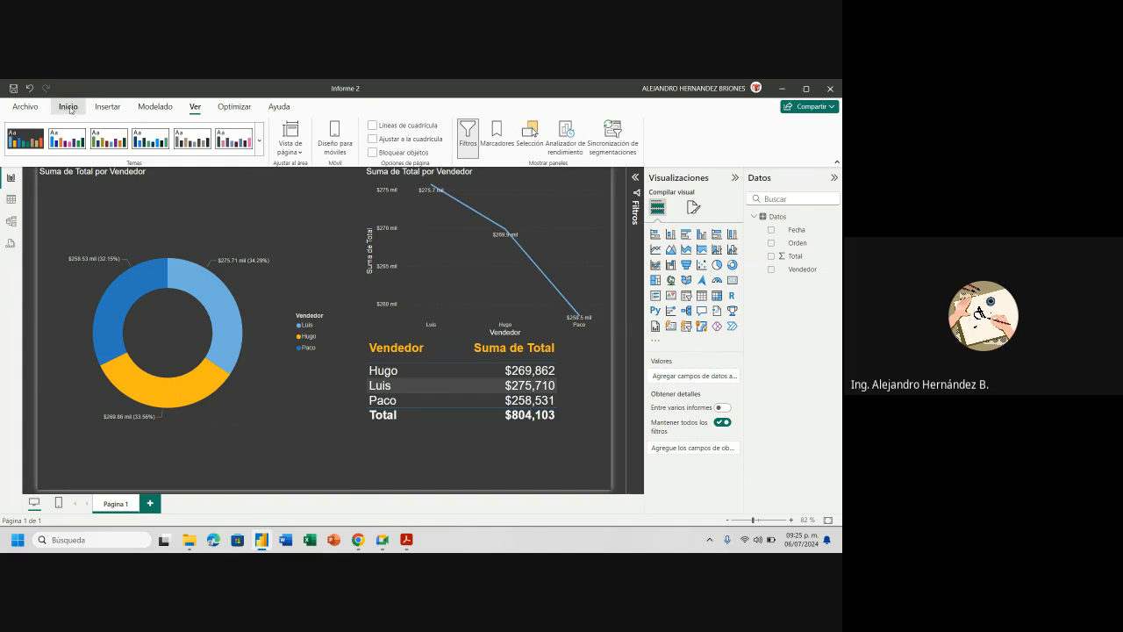
- Create a new blank report
click(70, 108)
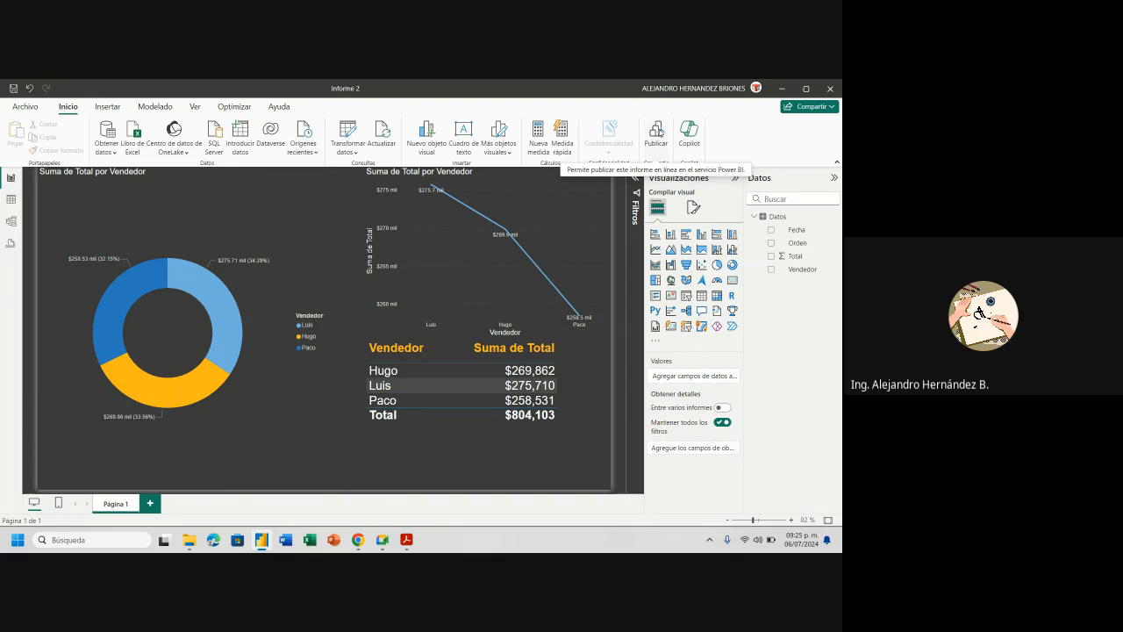
click(26, 107)
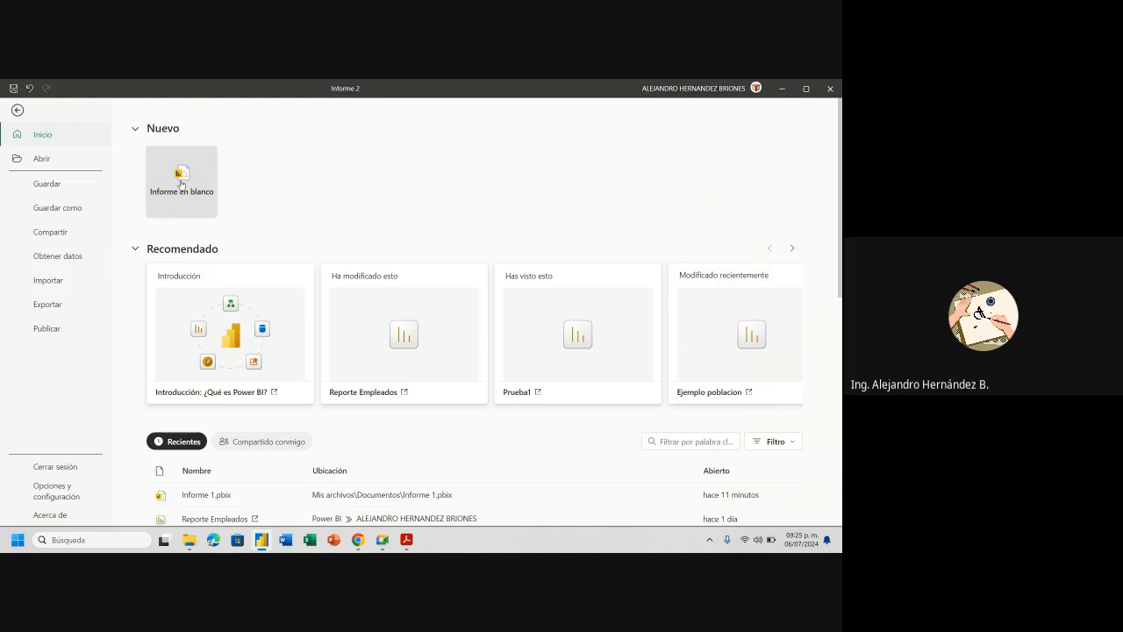
click(181, 182)
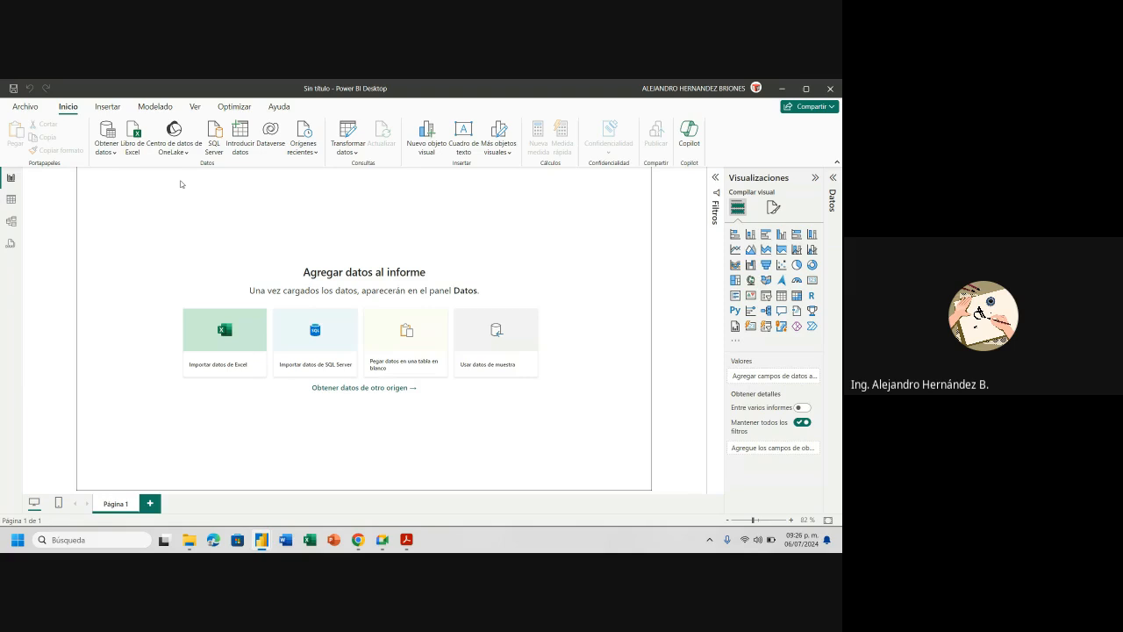
- Open the Excel workbook 9. Ejercicio Dashboard - Mascotas from the Archivos Base folder as the data source
click(230, 336)
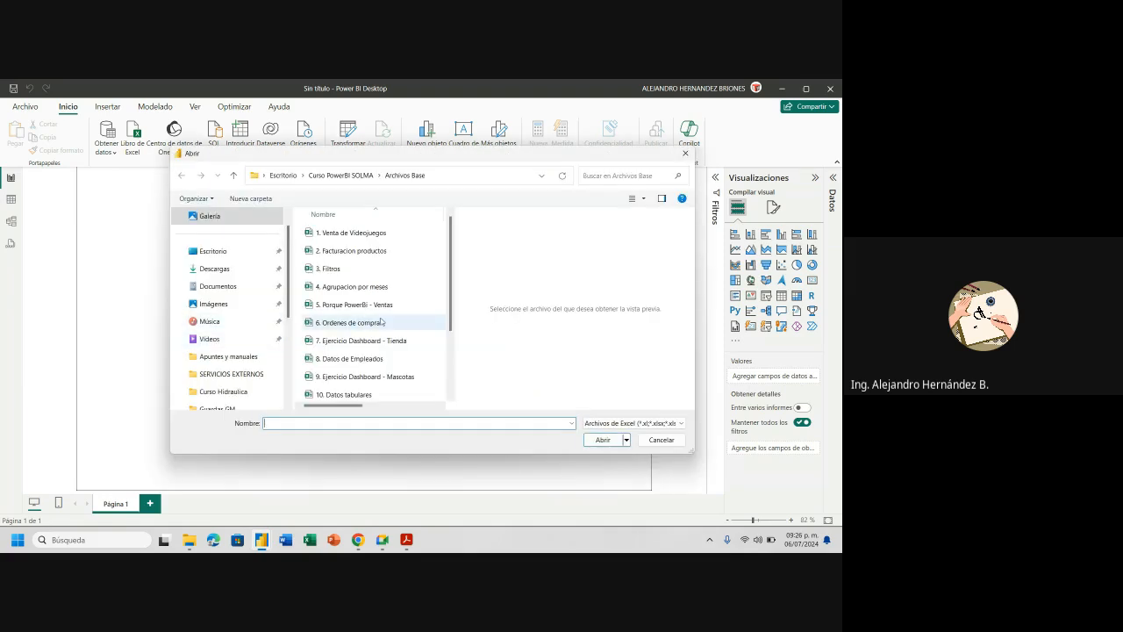
scroll(385, 322, down, 1)
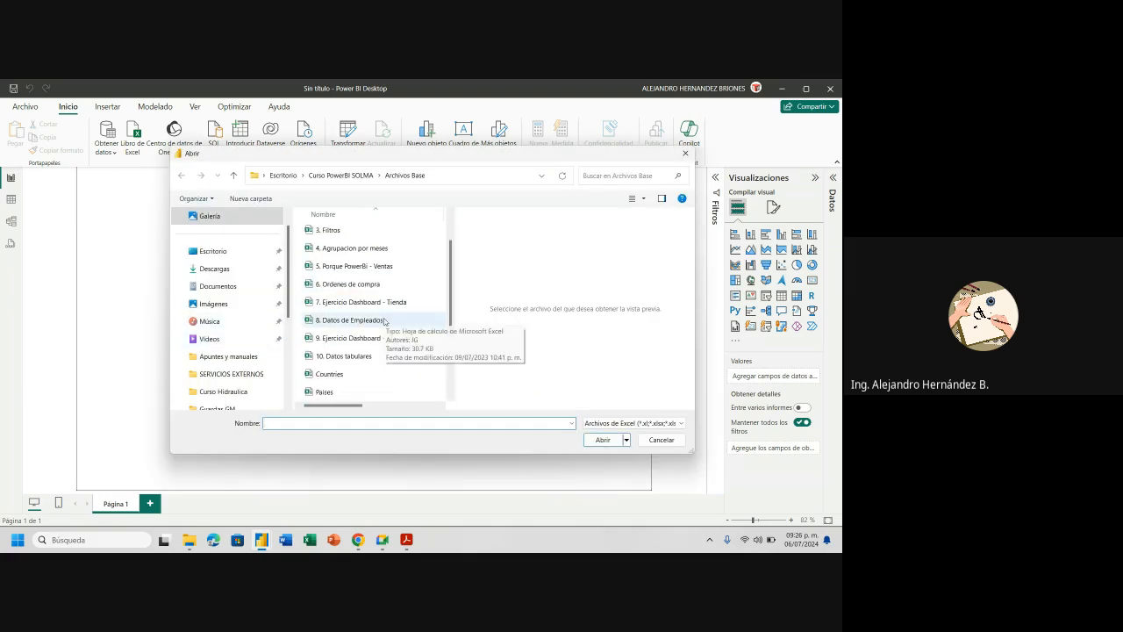
click(344, 342)
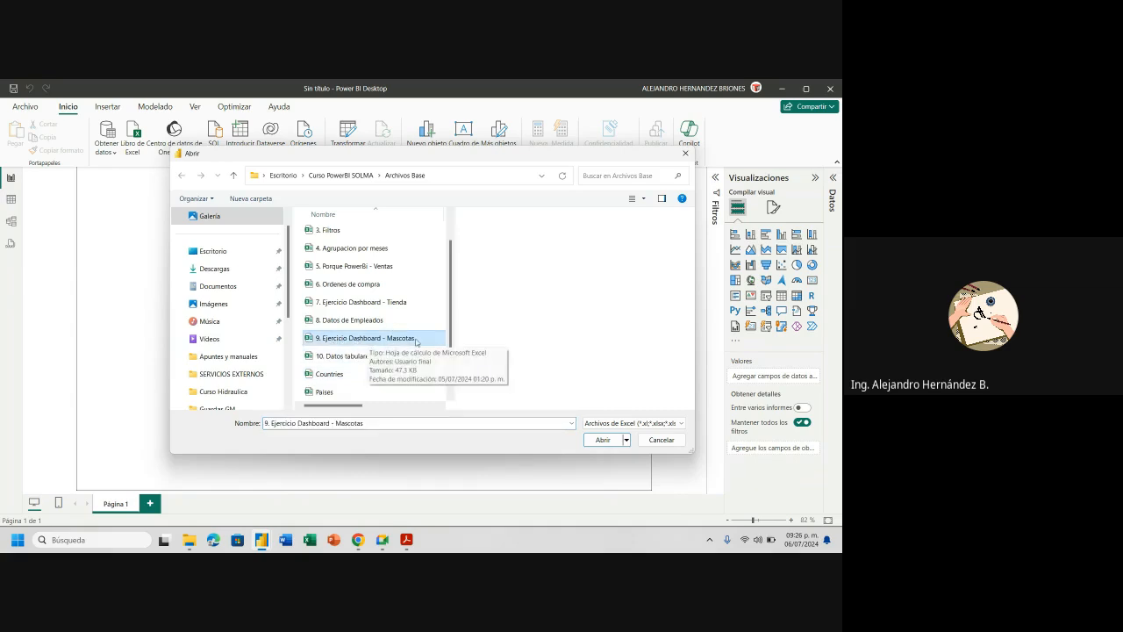
click(605, 441)
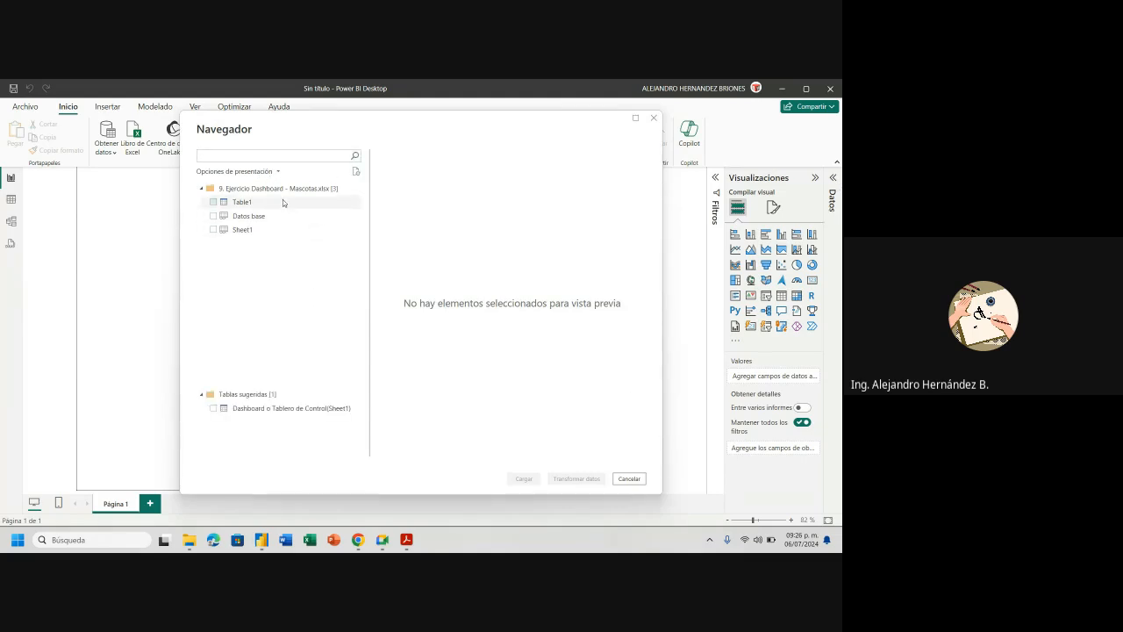
- Preview Datos base and Table1 in the workbook, and load only Table1 into the report
click(213, 216)
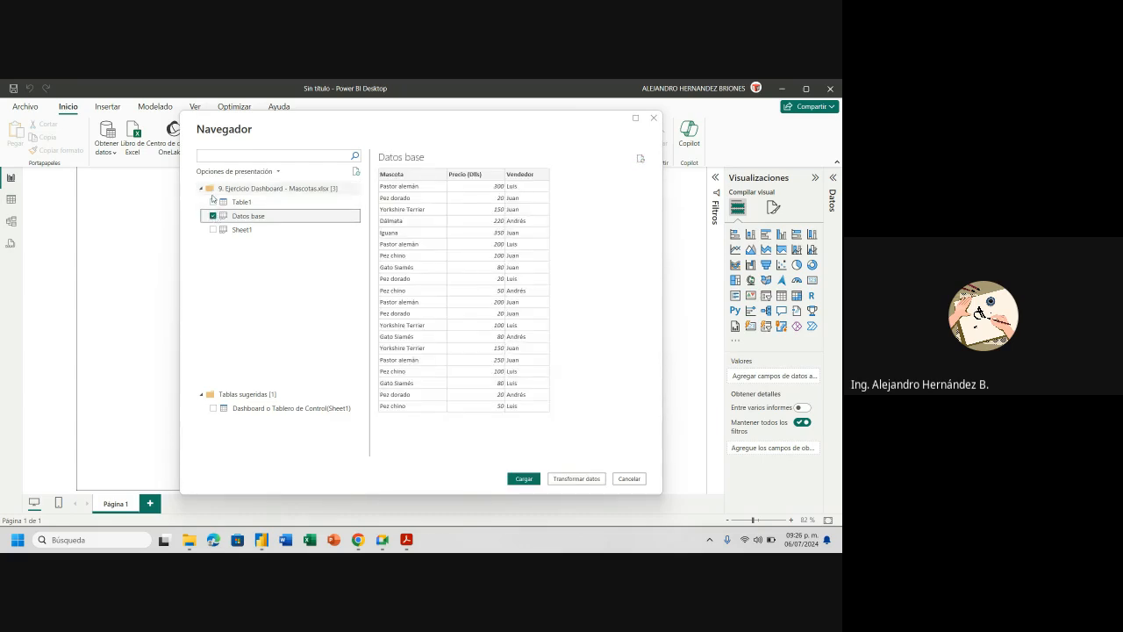
click(213, 202)
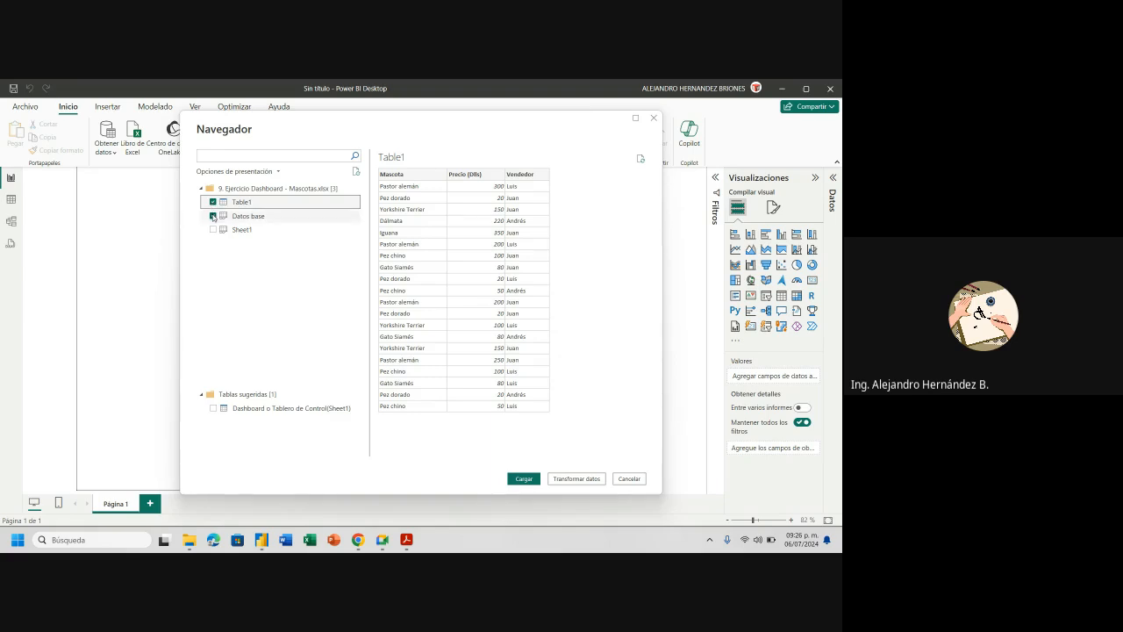
click(213, 216)
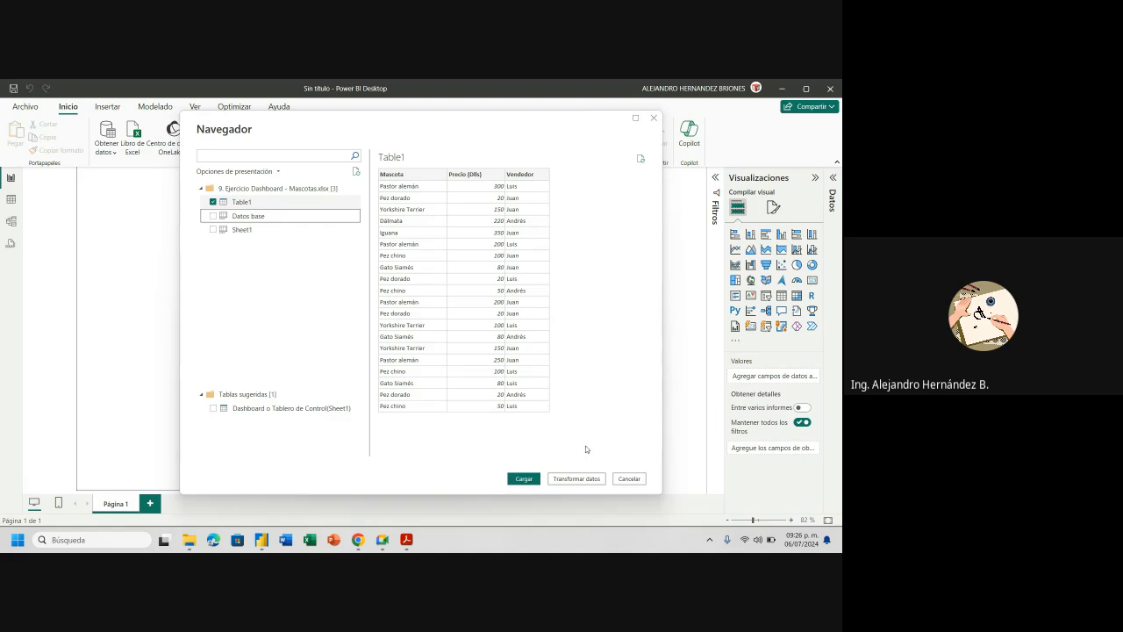
click(525, 479)
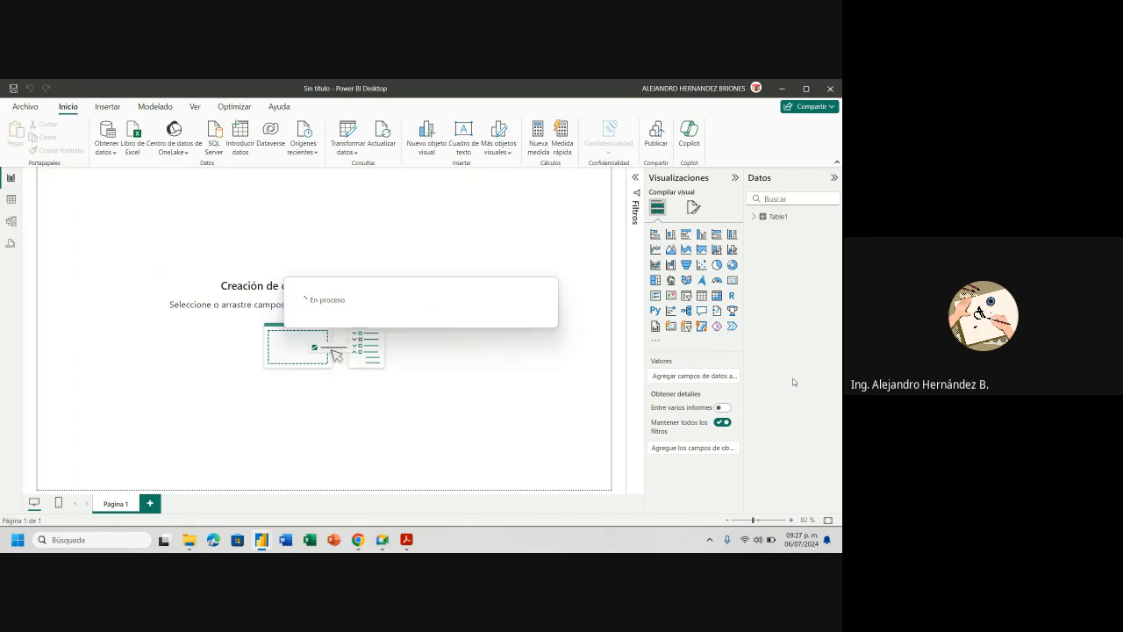
- Add a table visual with the Vendedor and Precio (Dlls) fields from Table1 as columns
click(755, 217)
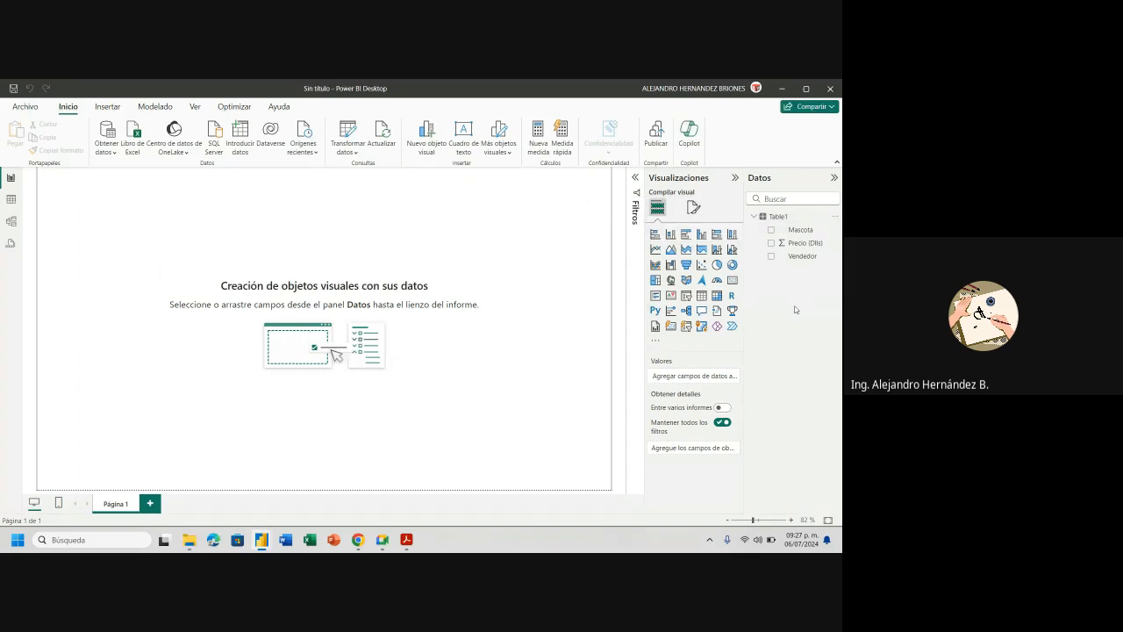
click(701, 296)
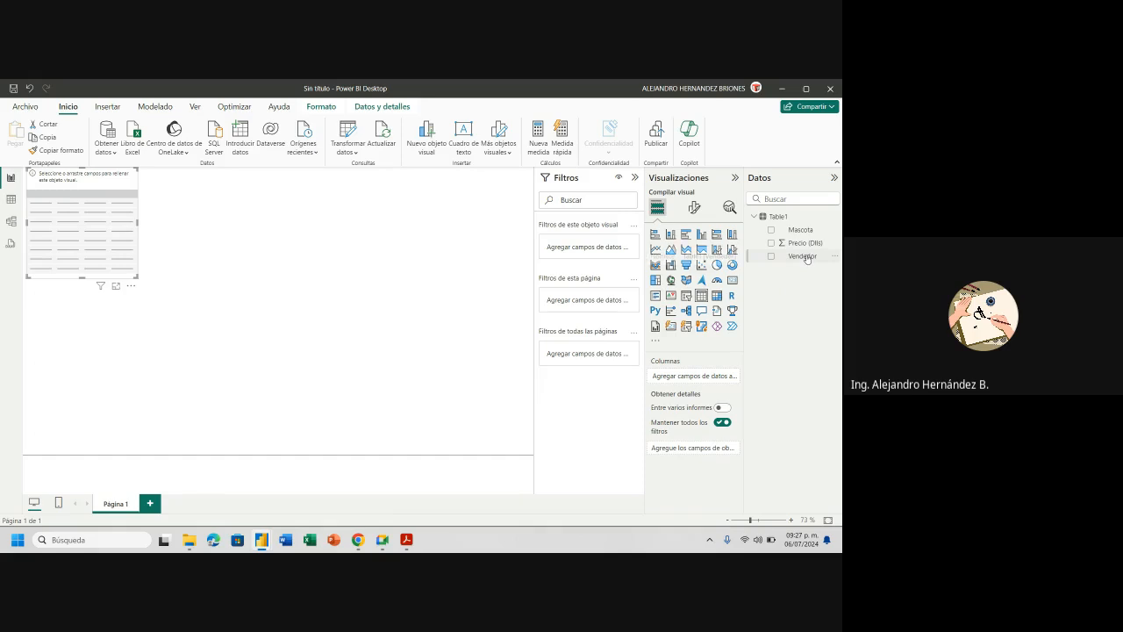
drag(807, 258, 97, 212)
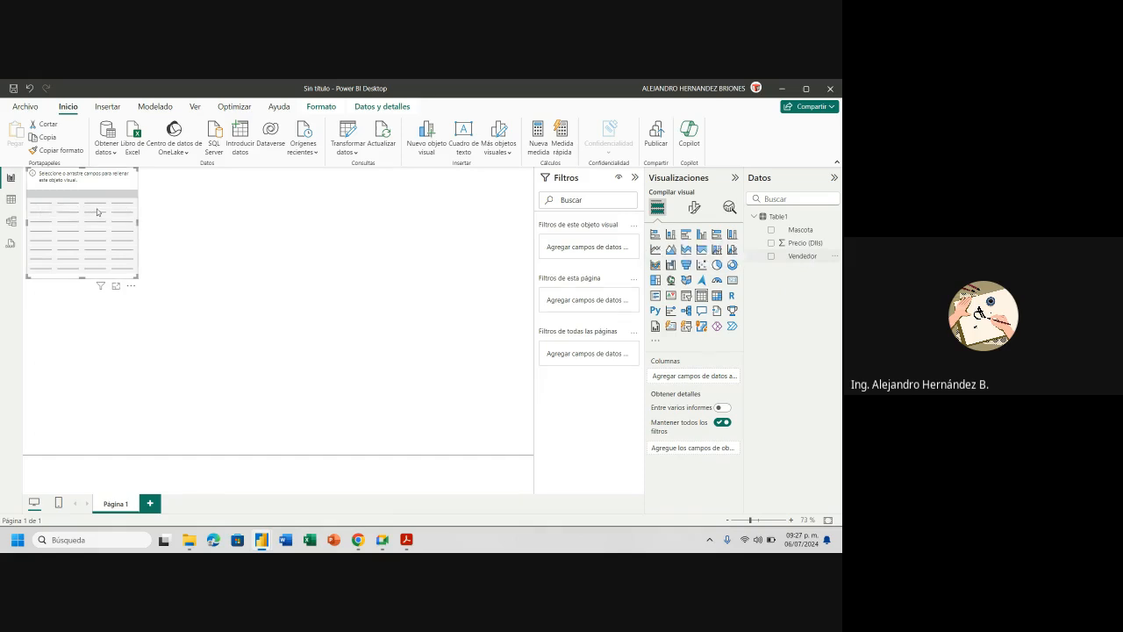
drag(818, 248, 706, 388)
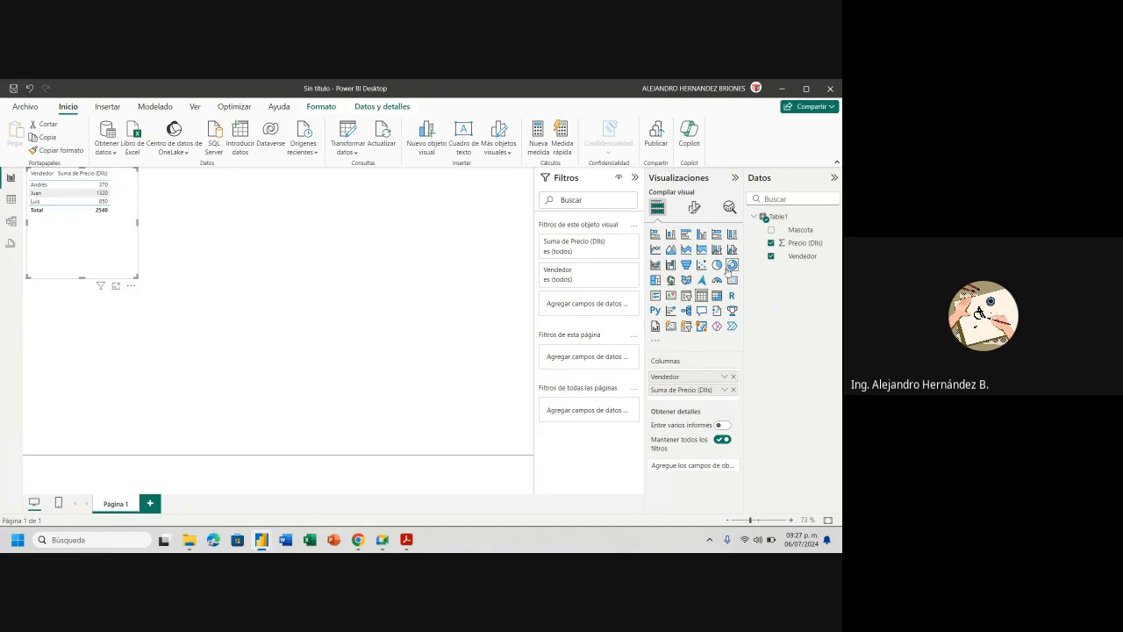
- Set the font size of the table's values to 20, leaving them non-bold
click(693, 207)
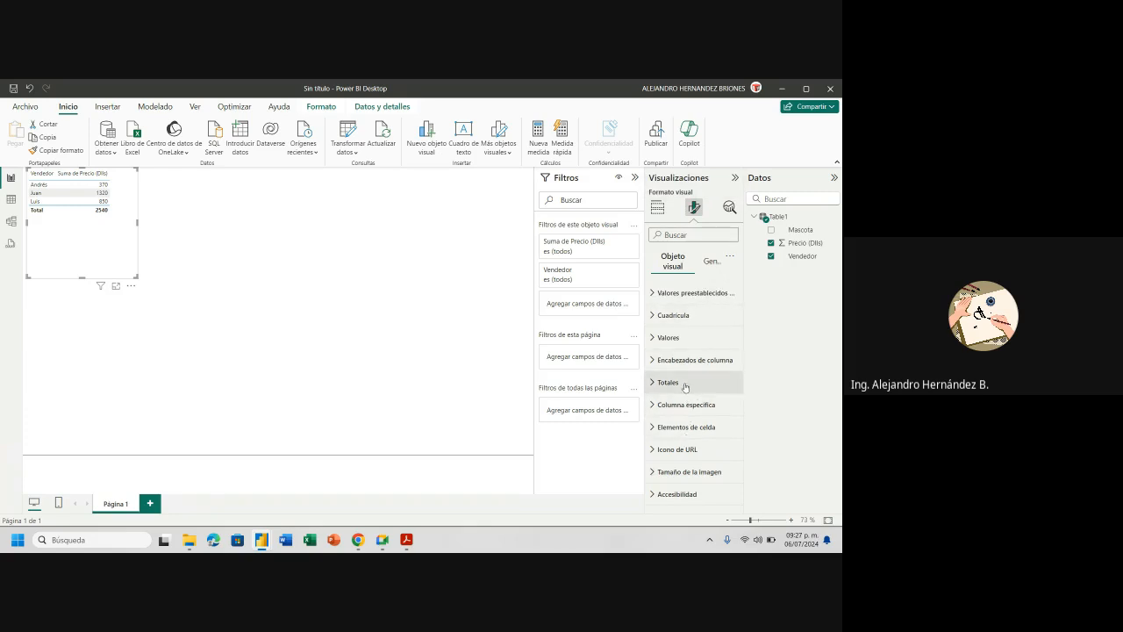
click(679, 337)
double_click(728, 392)
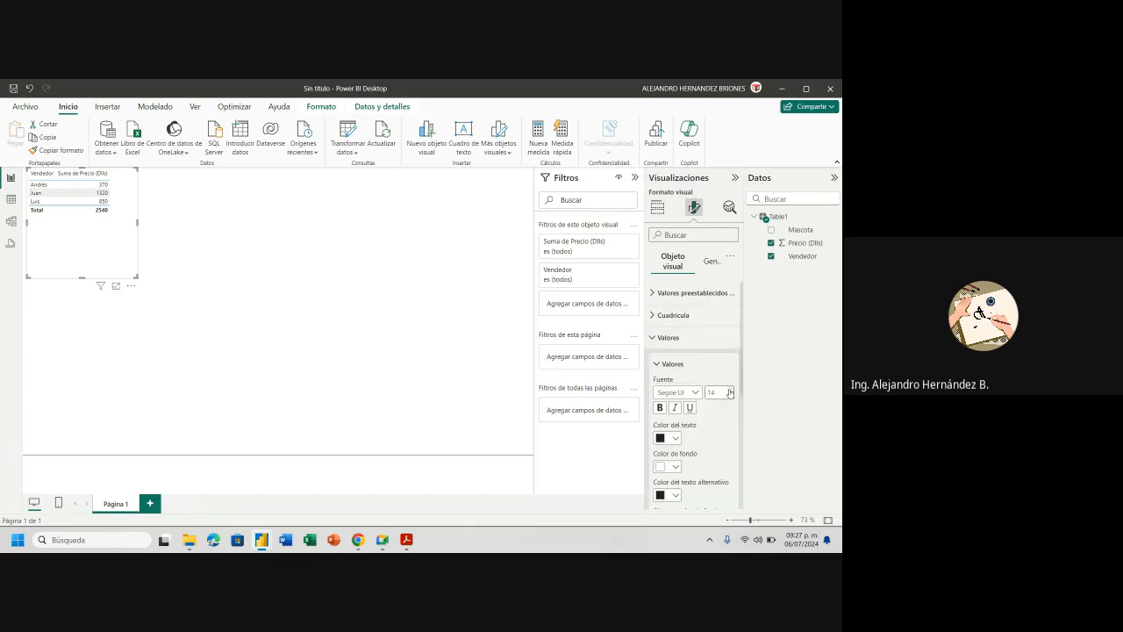
click(729, 390)
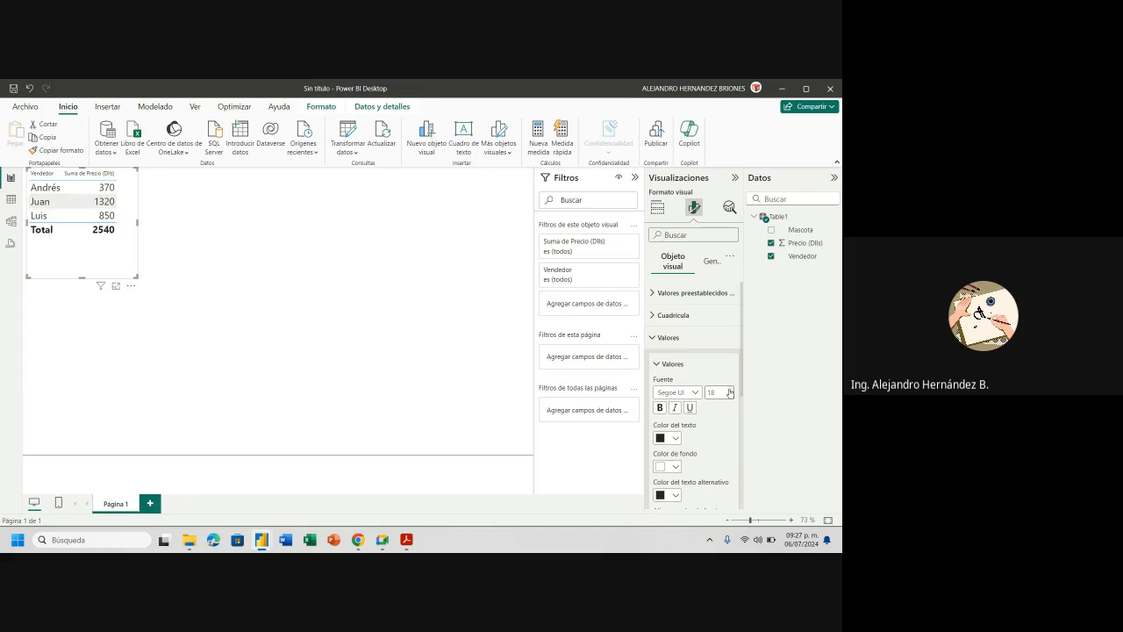
click(660, 408)
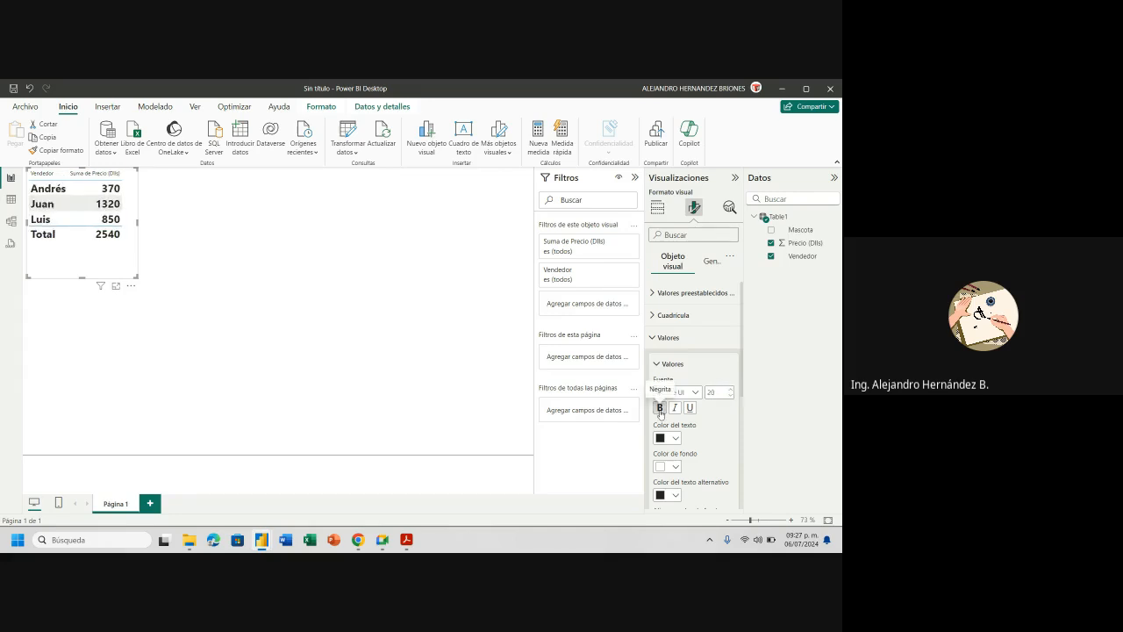
click(660, 408)
- Format the table's column headers with font size 20, bold and dark blue text
scroll(697, 417, down, 3)
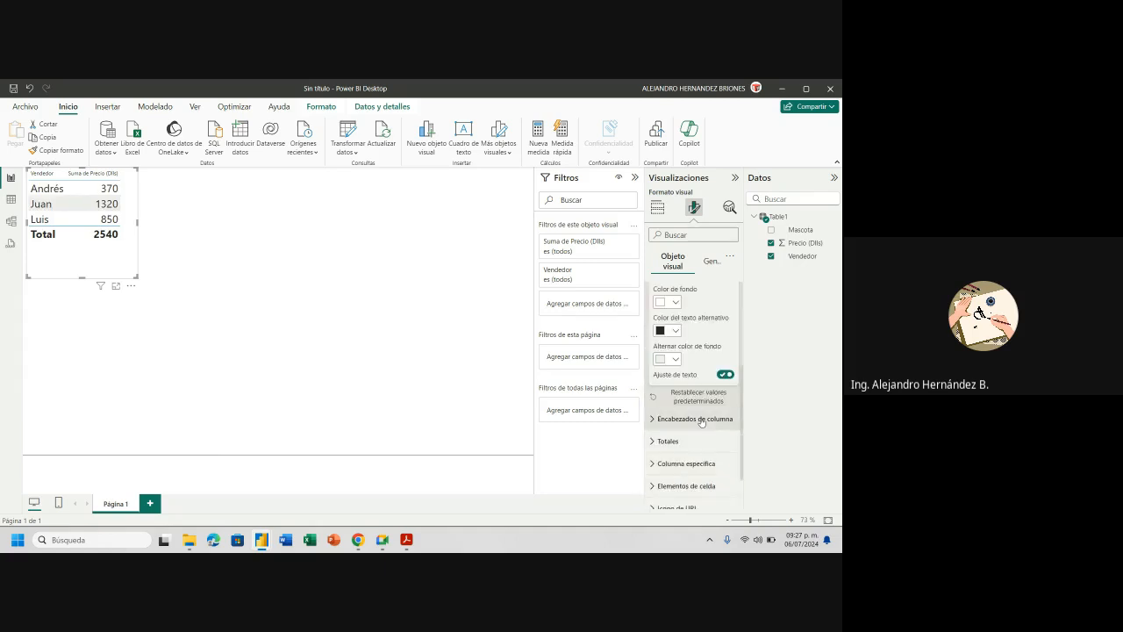
click(702, 418)
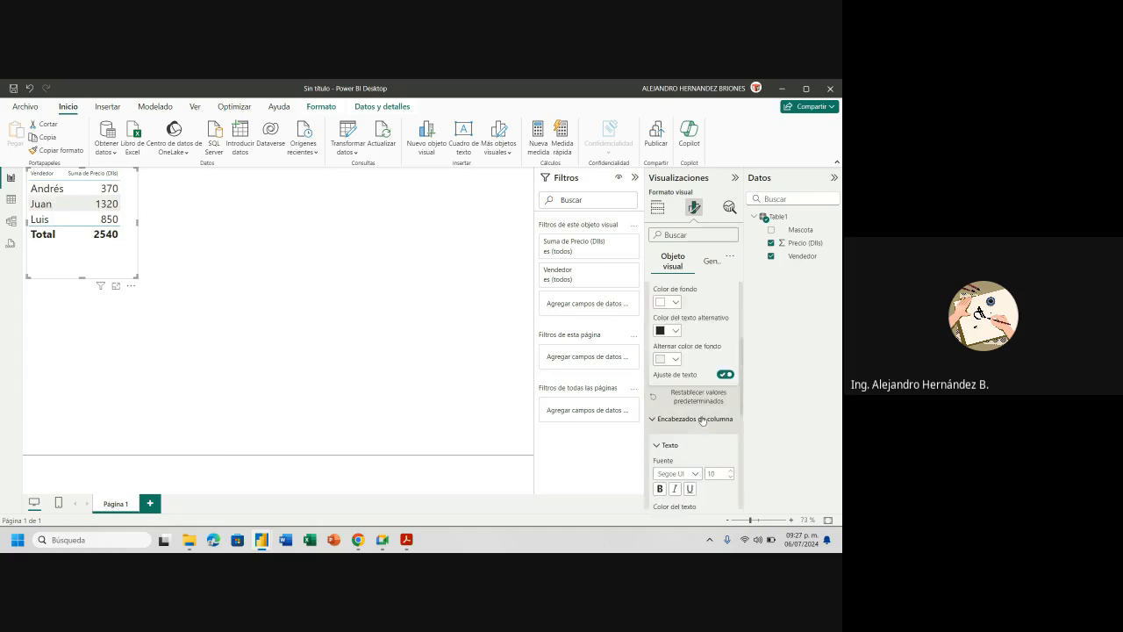
click(728, 471)
click(729, 471)
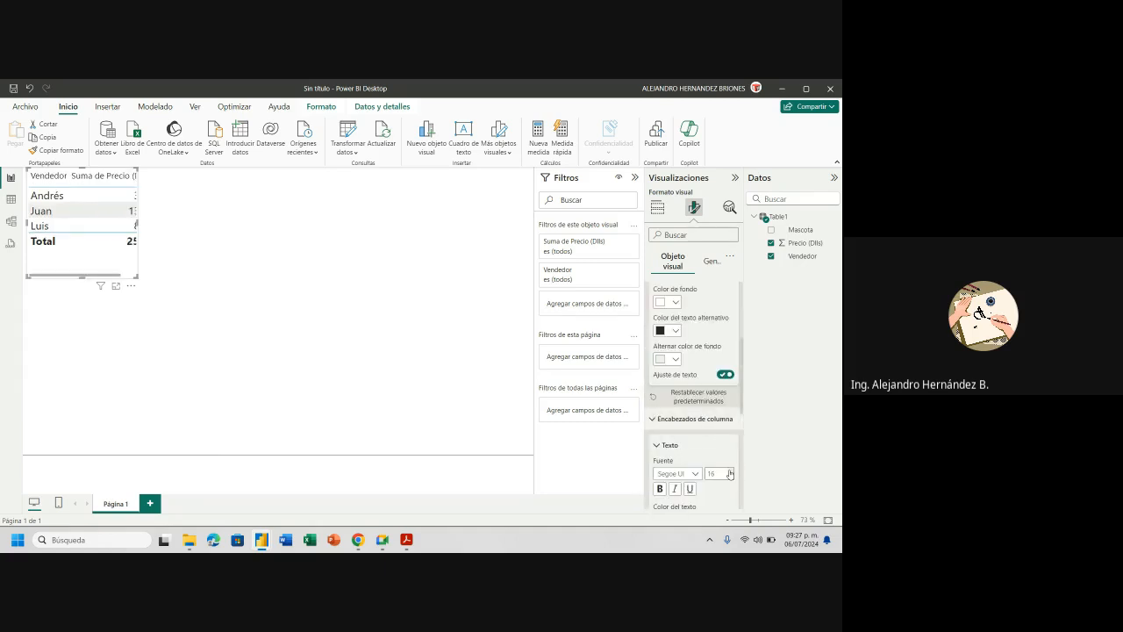
click(729, 473)
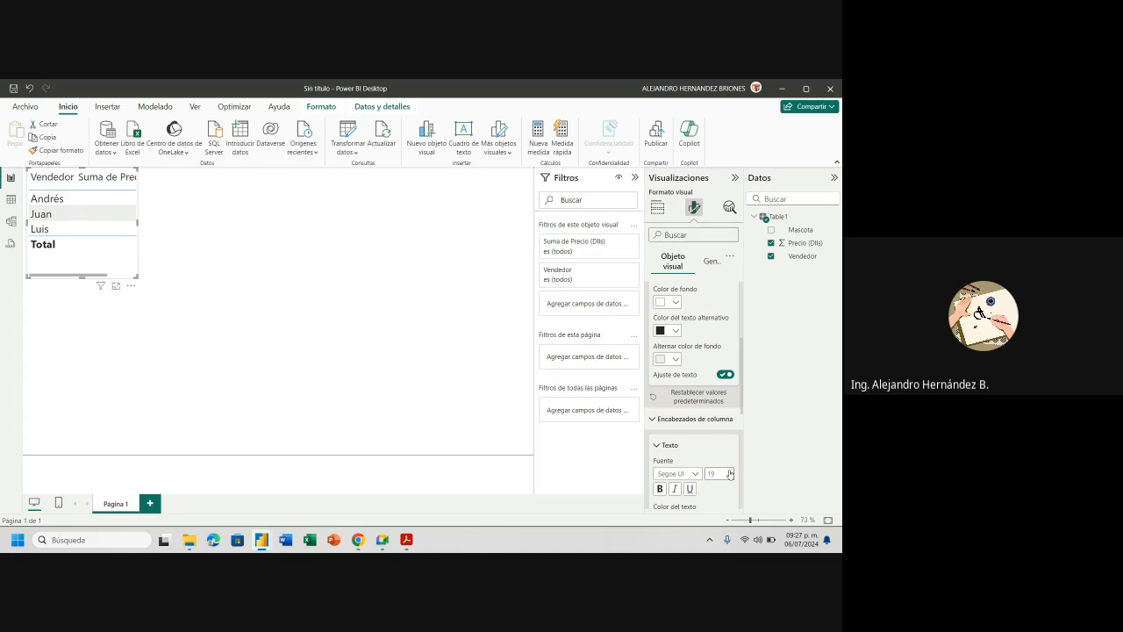
click(660, 489)
scroll(703, 491, down, 3)
click(671, 410)
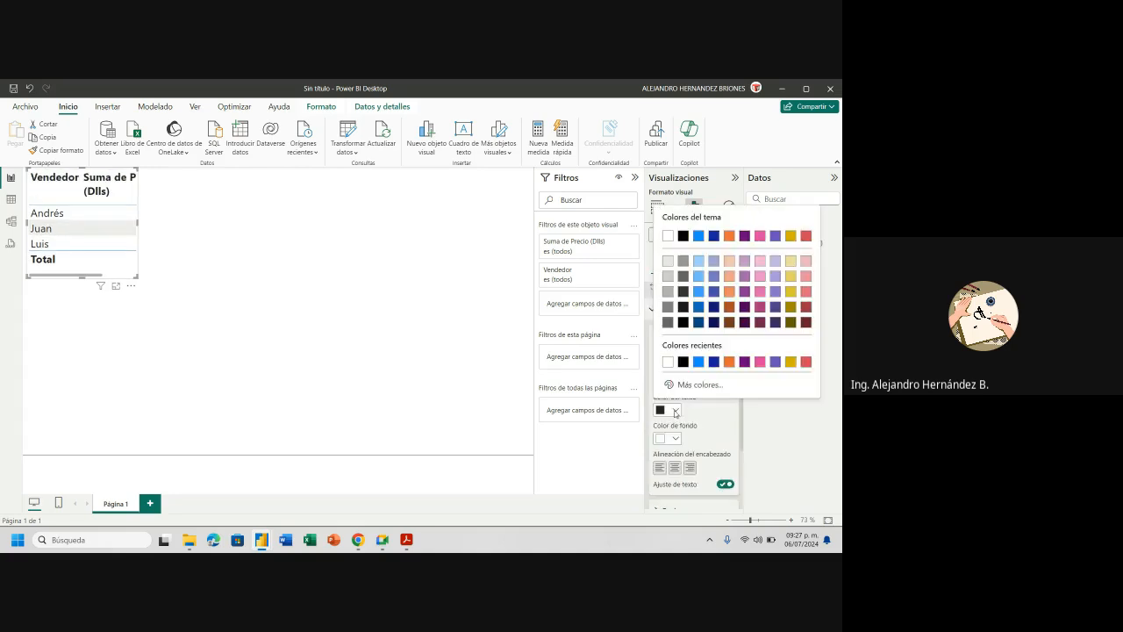
click(713, 362)
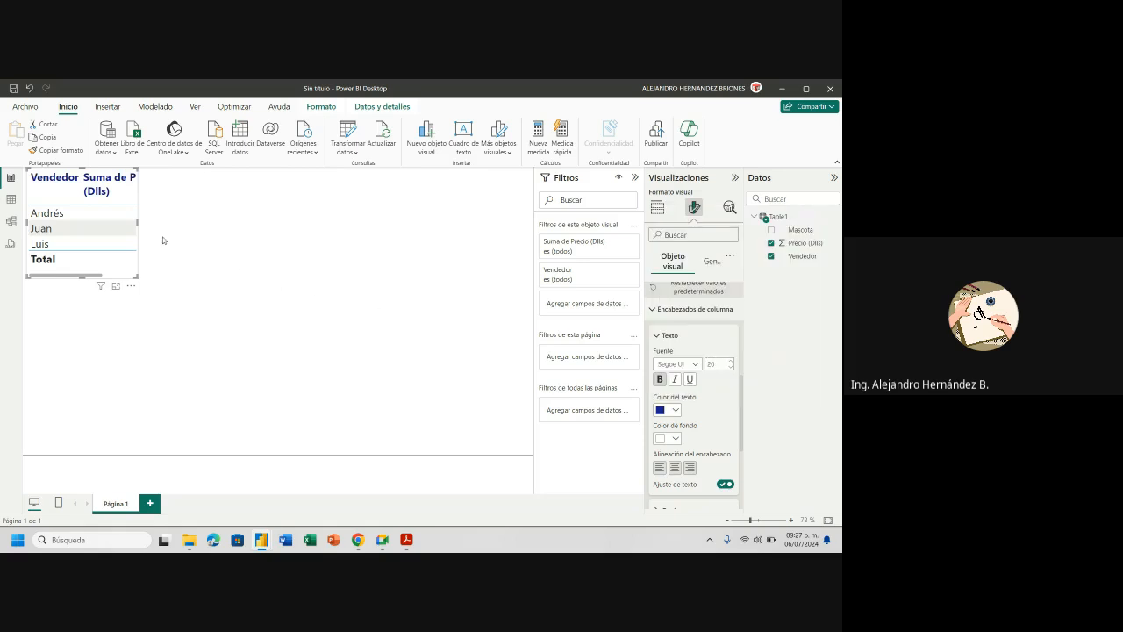
- Widen the table so both columns fit, reduce its height slightly and move it to the lower right of the page
drag(137, 222, 216, 224)
mouse_move(122, 275)
mouse_down()
mouse_move(122, 296)
mouse_move(124, 269)
mouse_up()
click(238, 265)
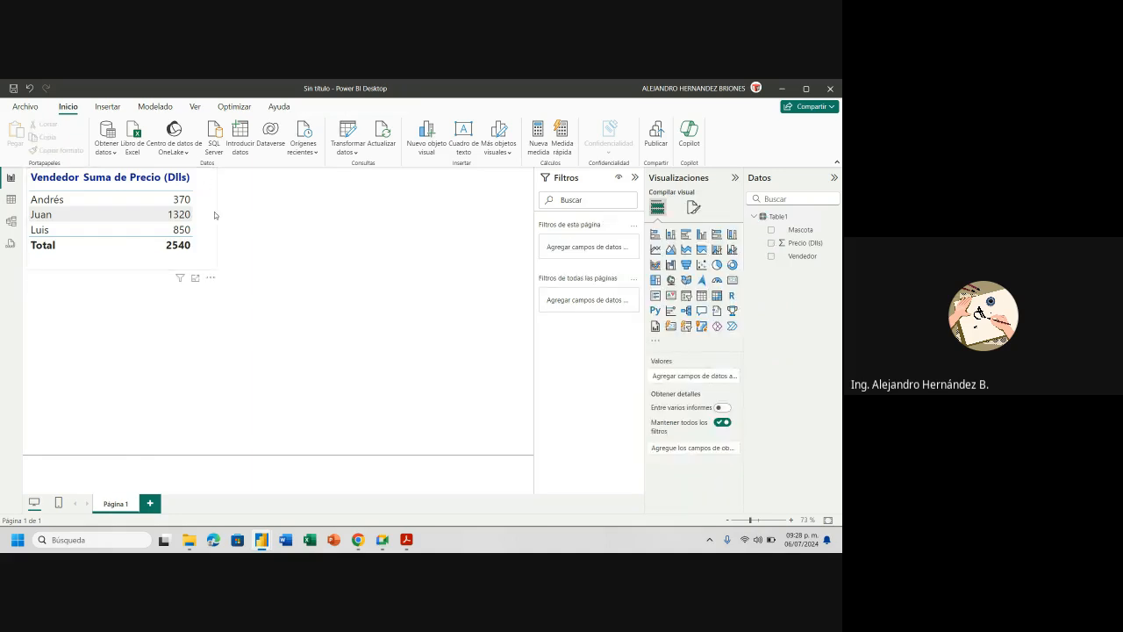
click(214, 214)
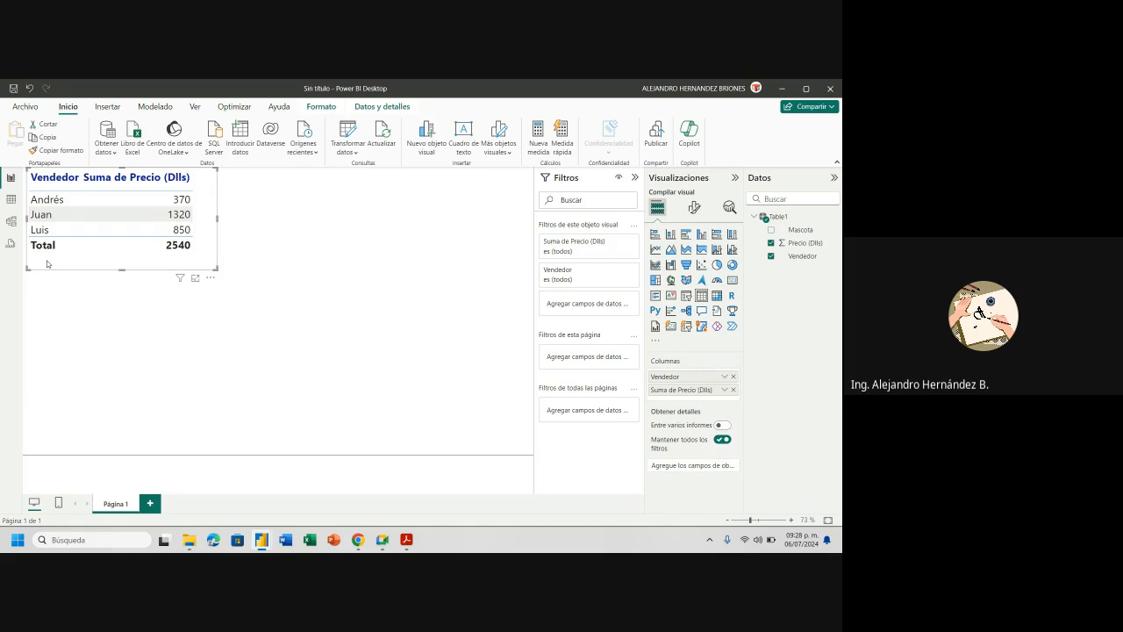
drag(47, 263, 369, 443)
click(369, 445)
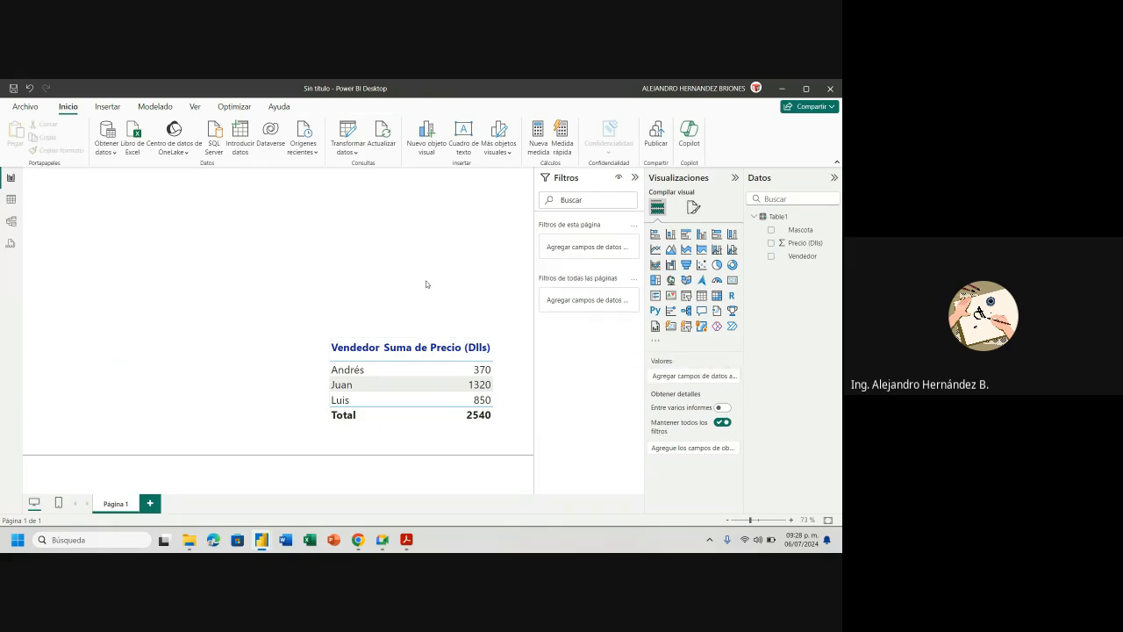
- Add a line chart with Vendedor on the X axis and Precio (Dlls) on the Y axis, and enlarge it beside the table
click(656, 250)
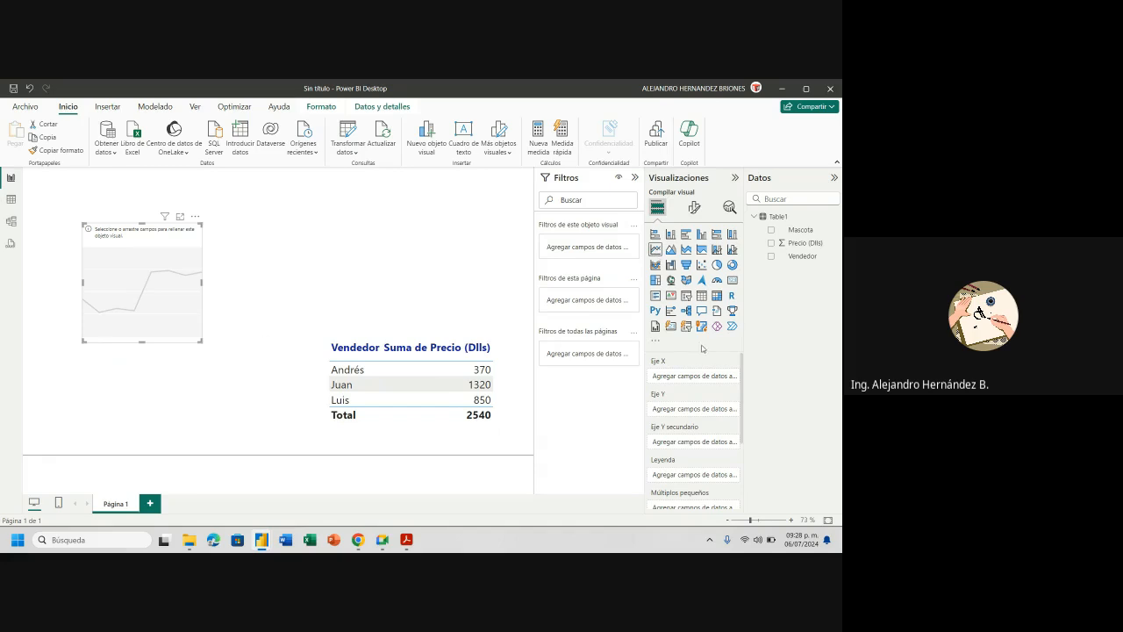
drag(800, 256, 712, 378)
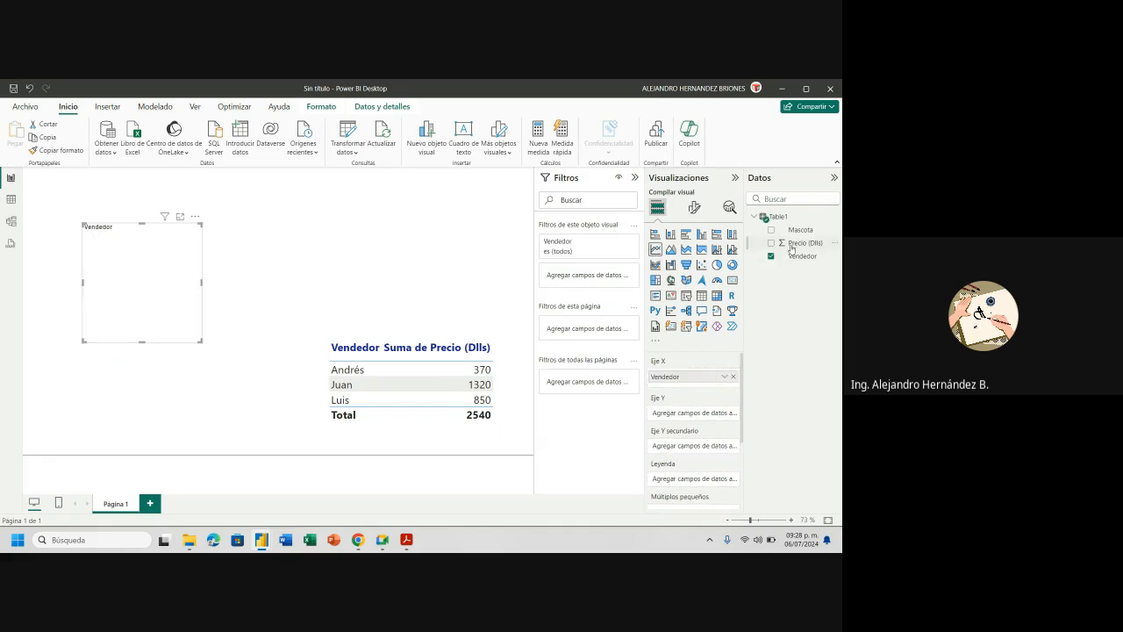
drag(790, 249, 697, 416)
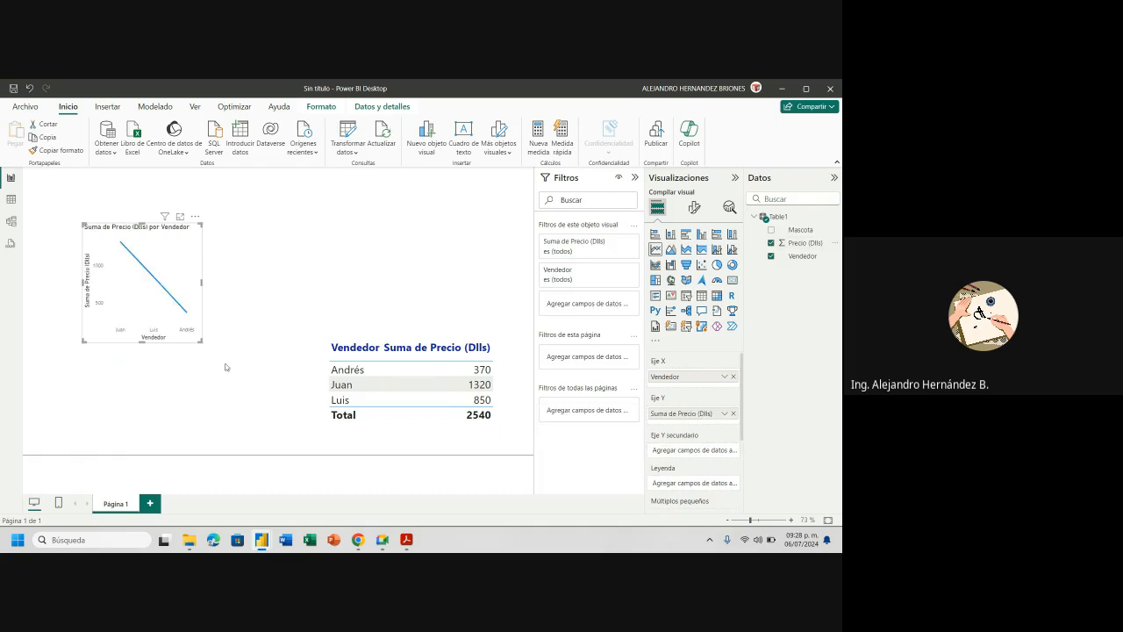
drag(200, 340, 320, 423)
drag(226, 231, 193, 229)
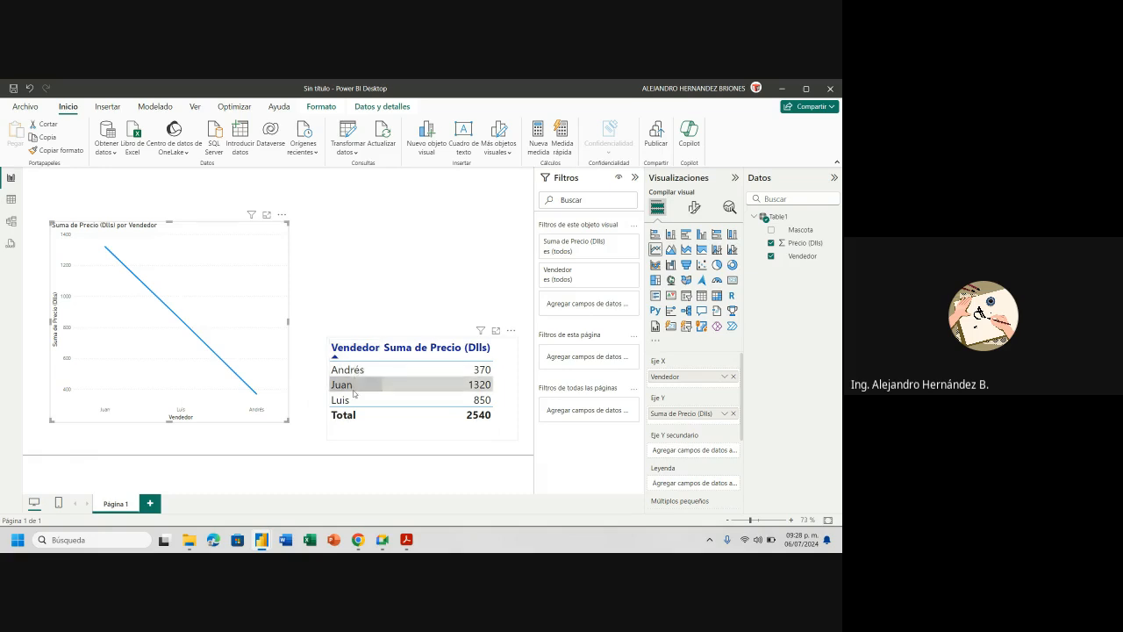
- Sort the line chart's axis by Vendedor
click(282, 216)
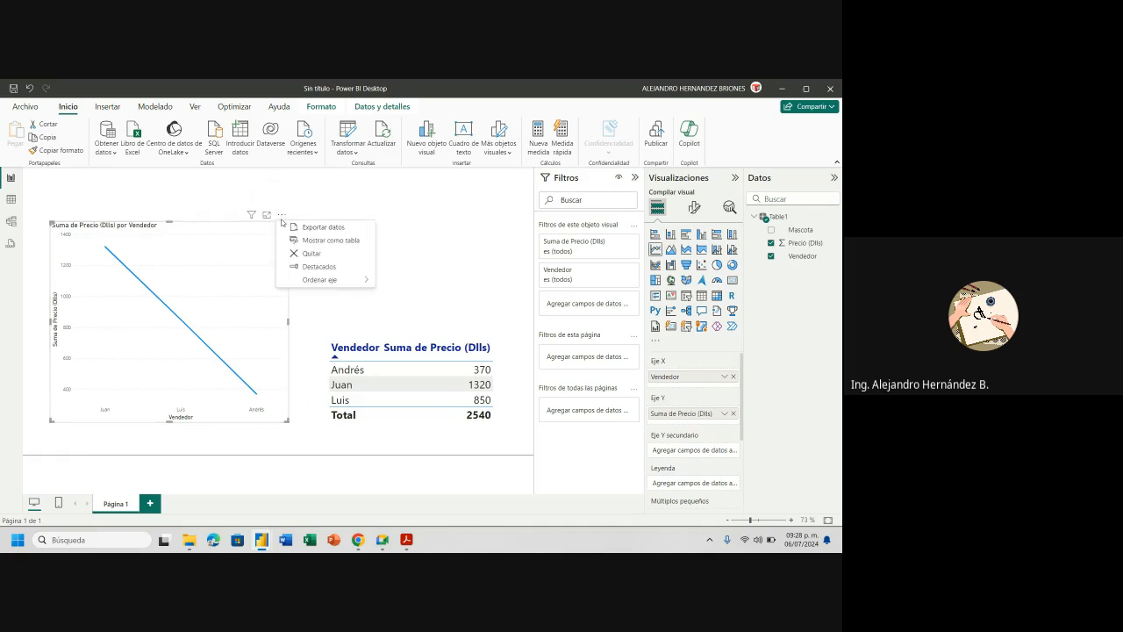
mouse_move(331, 280)
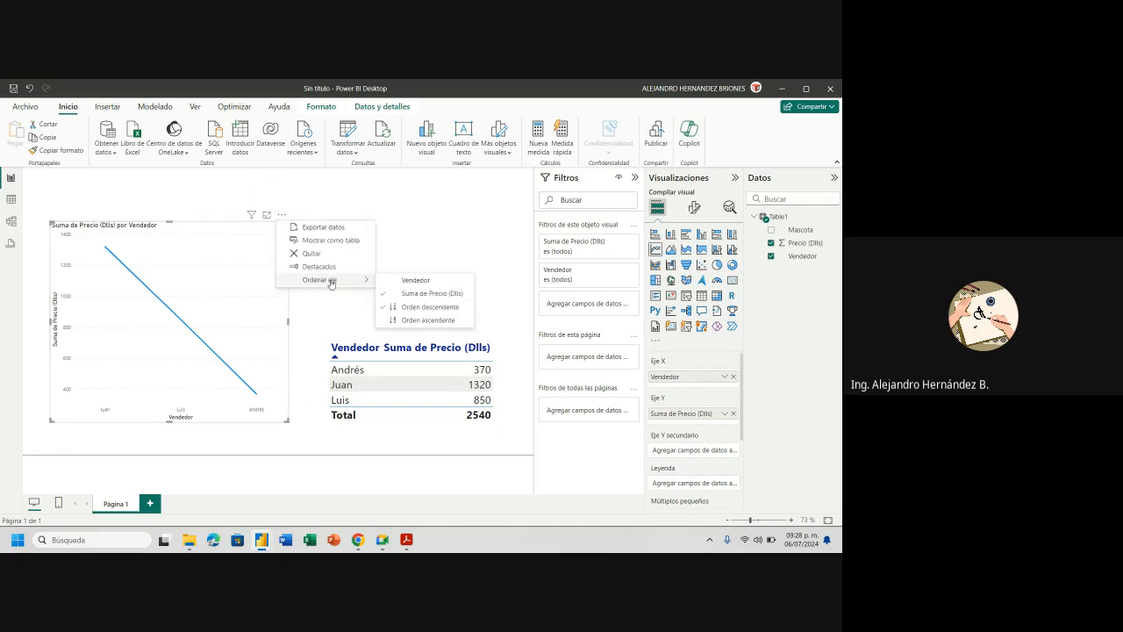
click(409, 281)
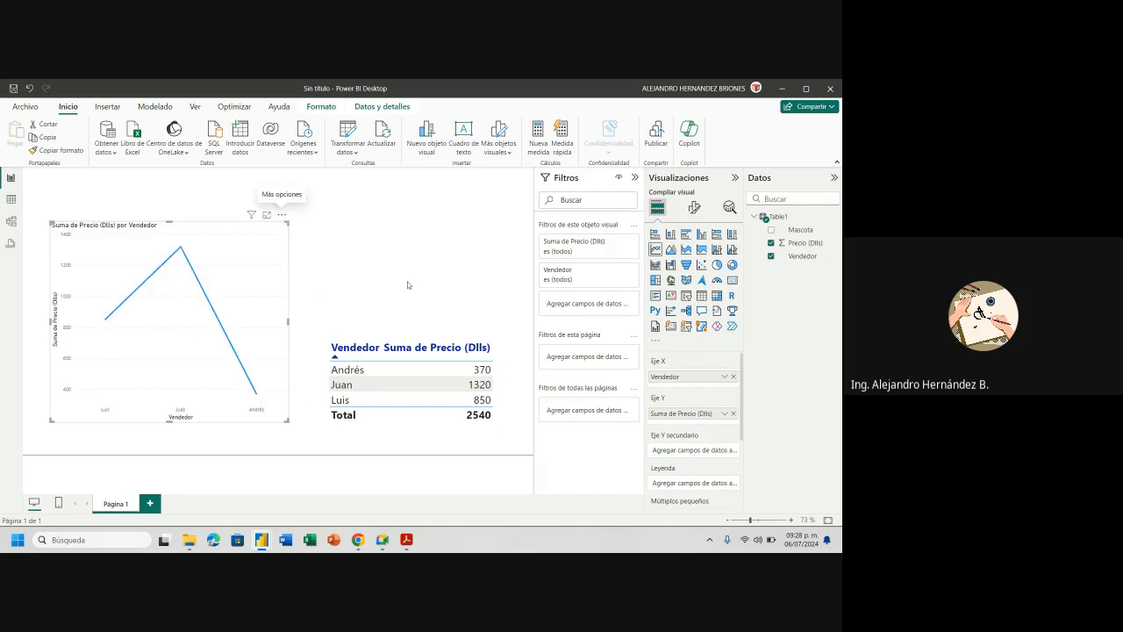
- Sort the table by Vendedor in descending order
click(343, 358)
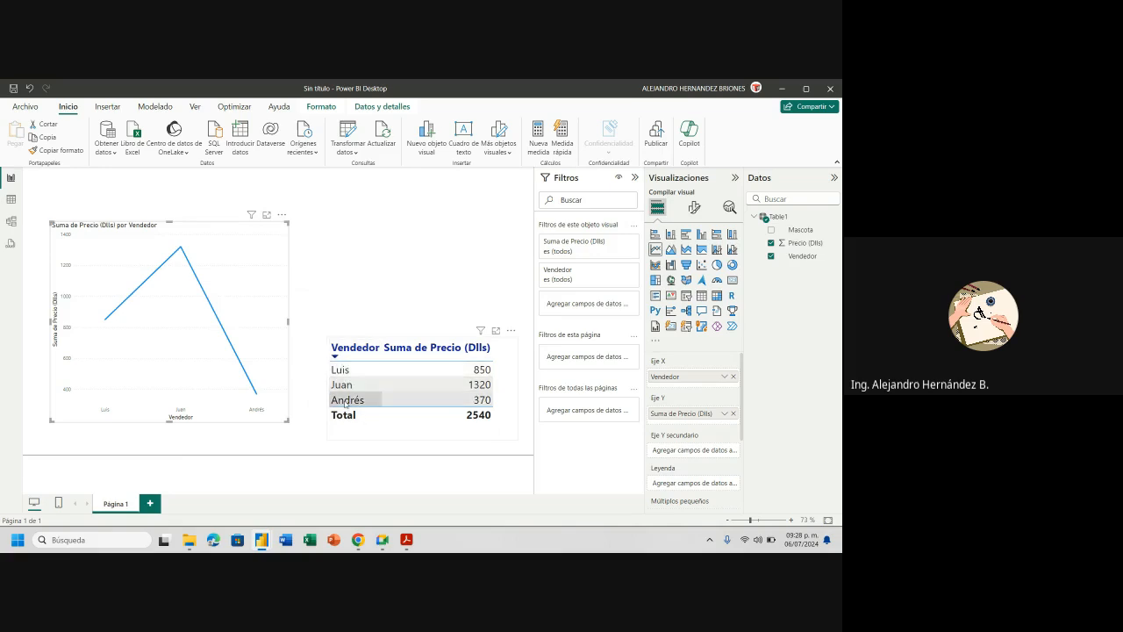
click(383, 298)
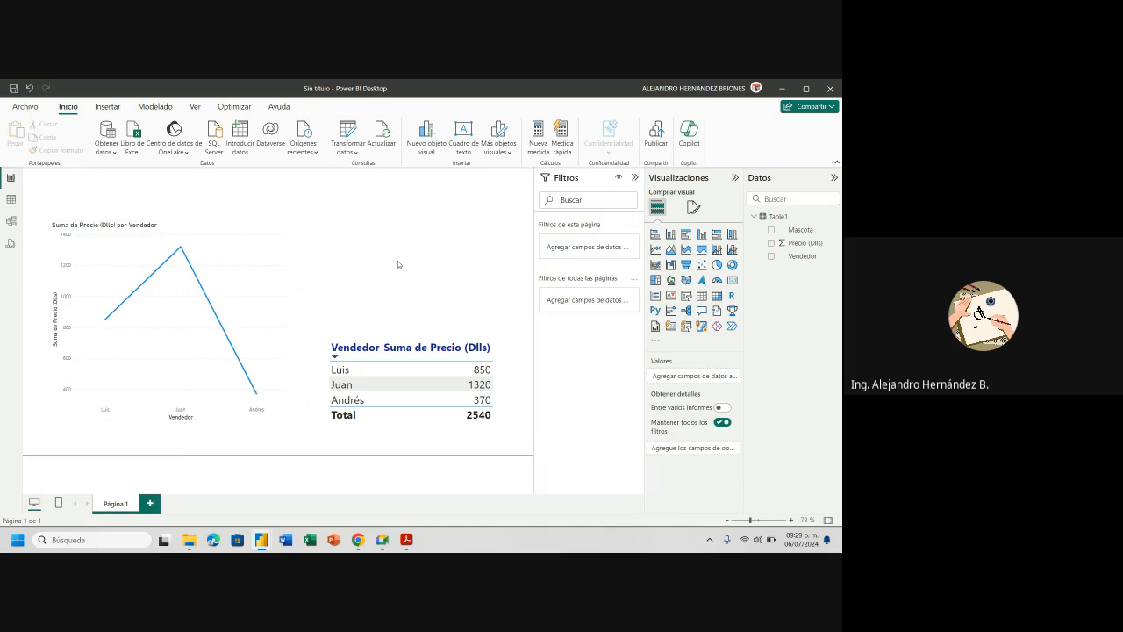
- Add a slicer for the Mascota field above the table and collapse the Filtros pane
click(687, 295)
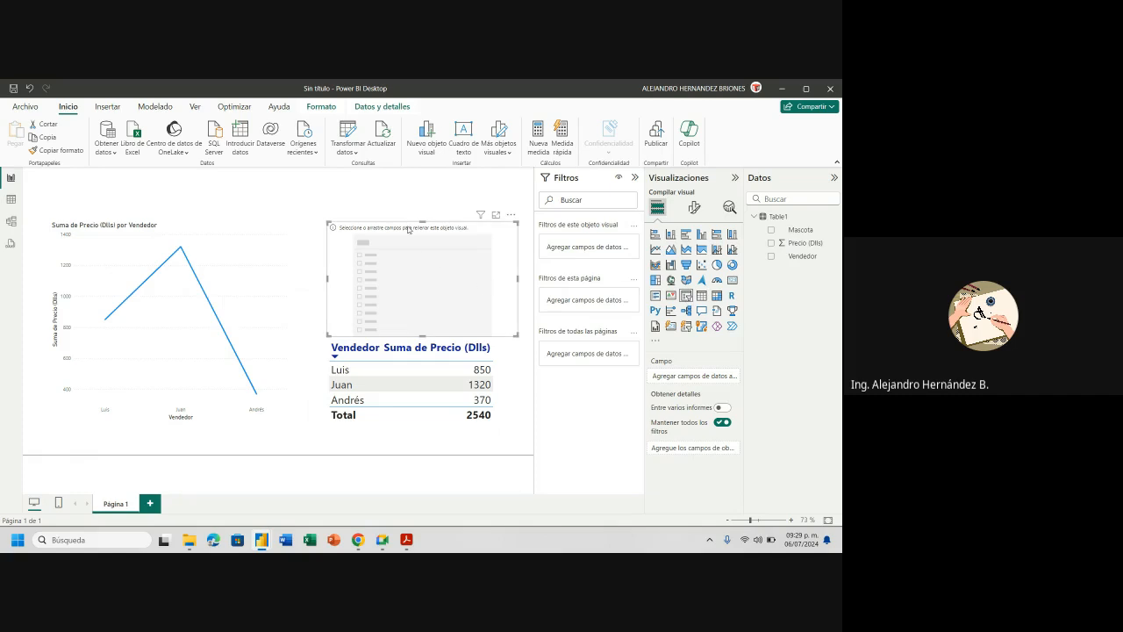
drag(410, 230, 387, 216)
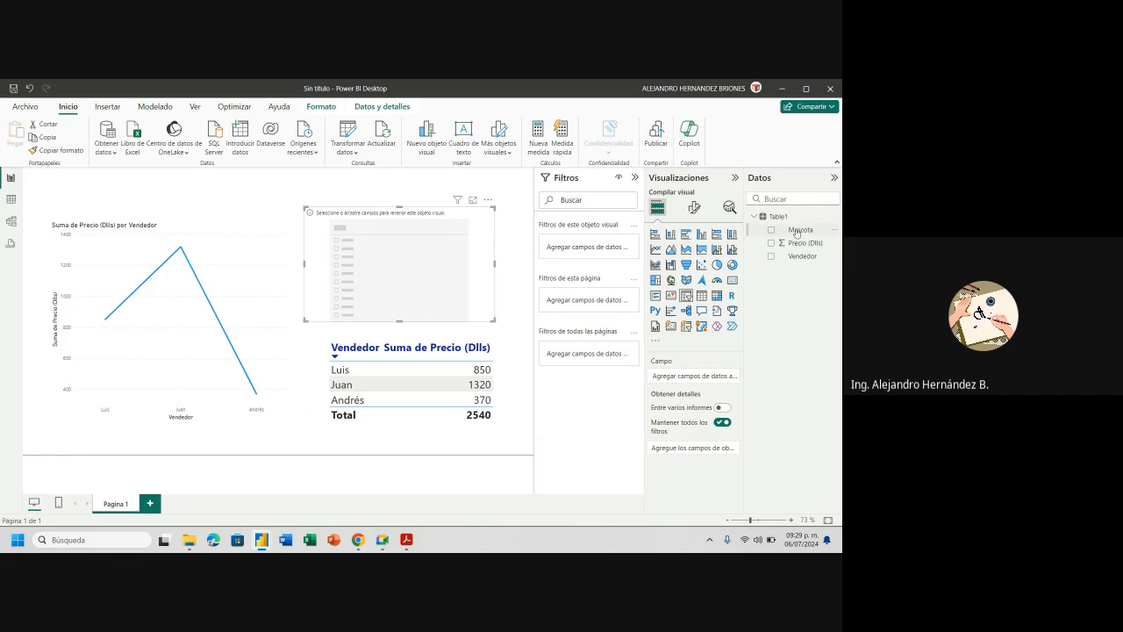
drag(800, 230, 727, 323)
drag(683, 368, 693, 377)
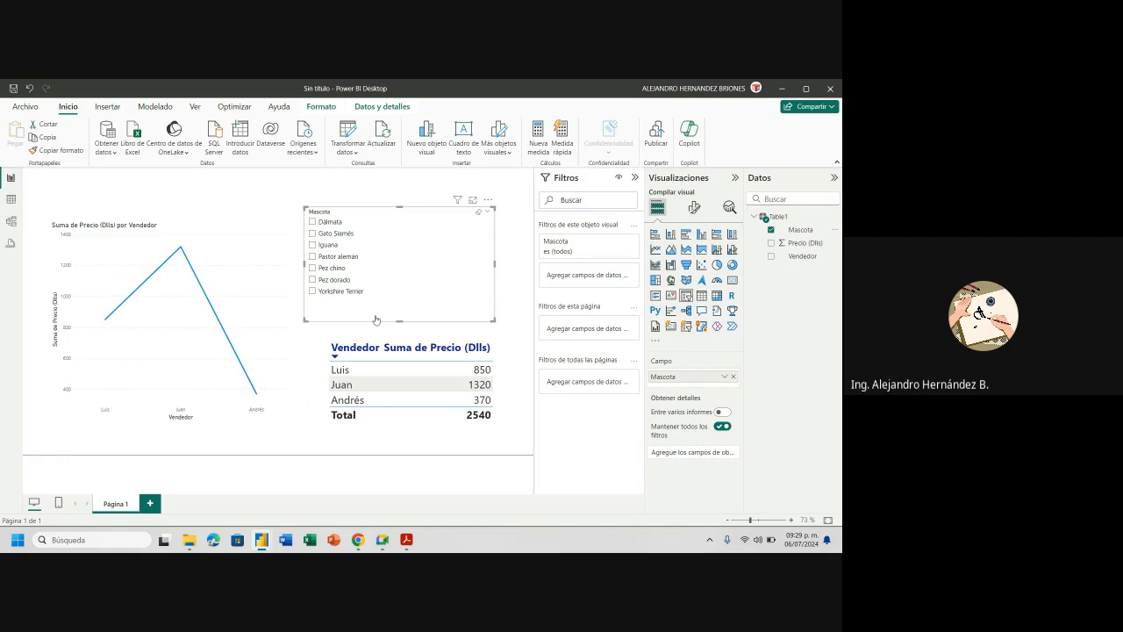
click(635, 178)
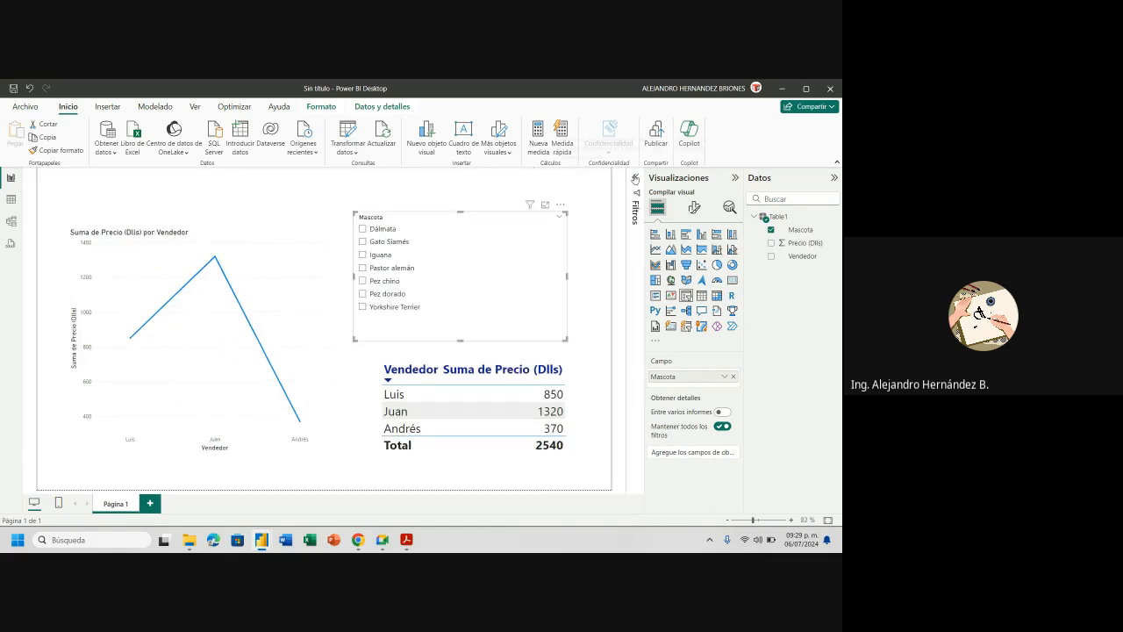
- Change the Mascota slicer's style to Mosaico and expand its selection settings
click(694, 208)
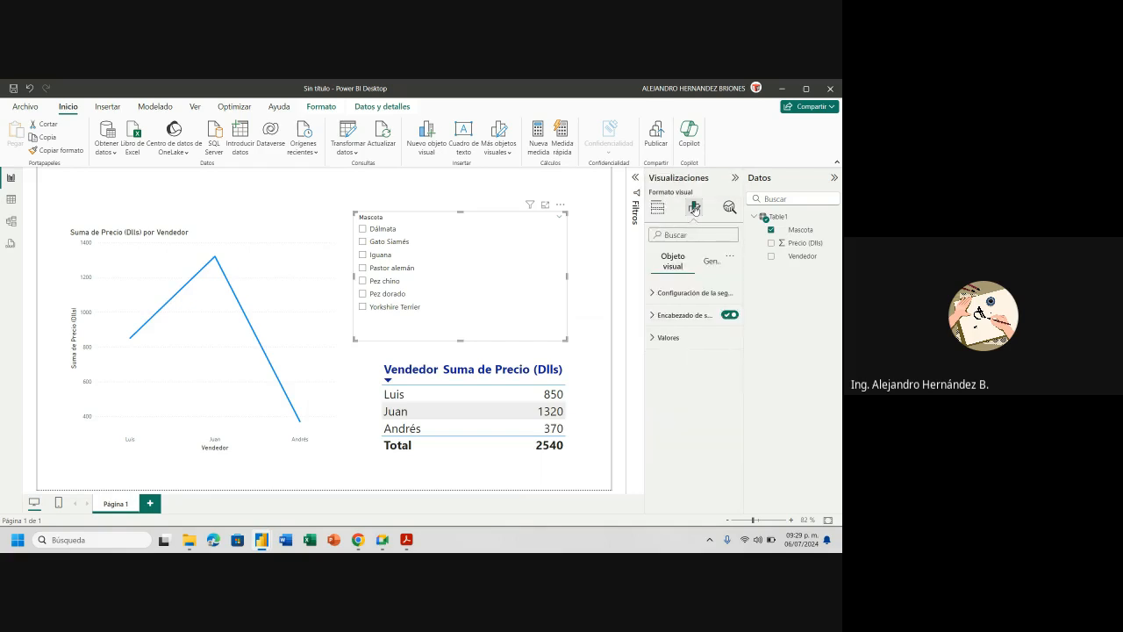
click(701, 295)
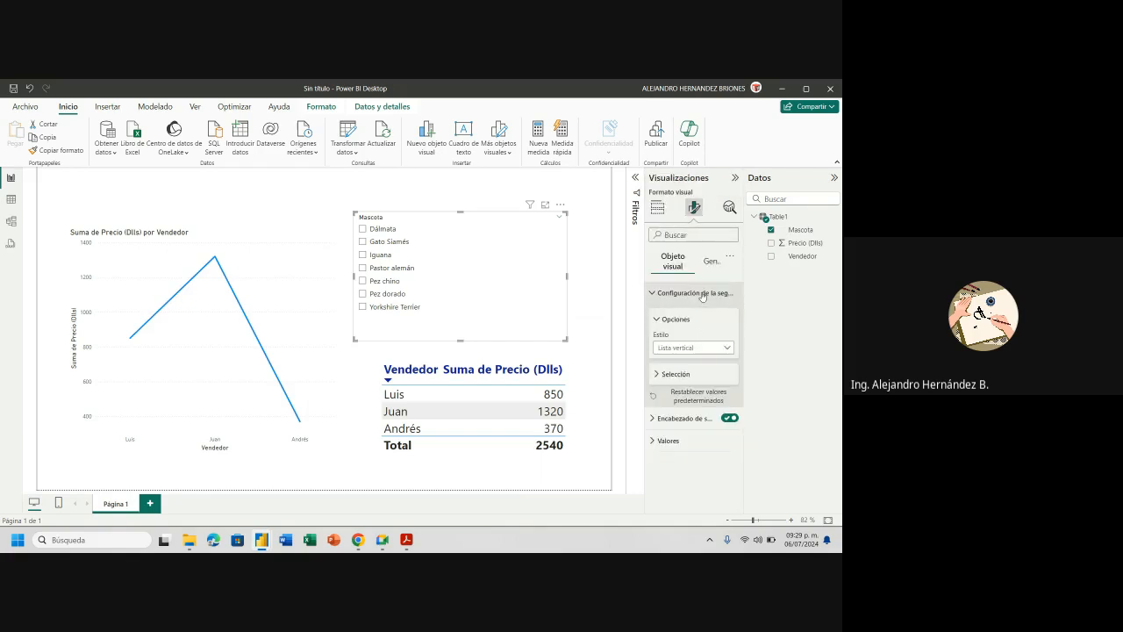
click(701, 348)
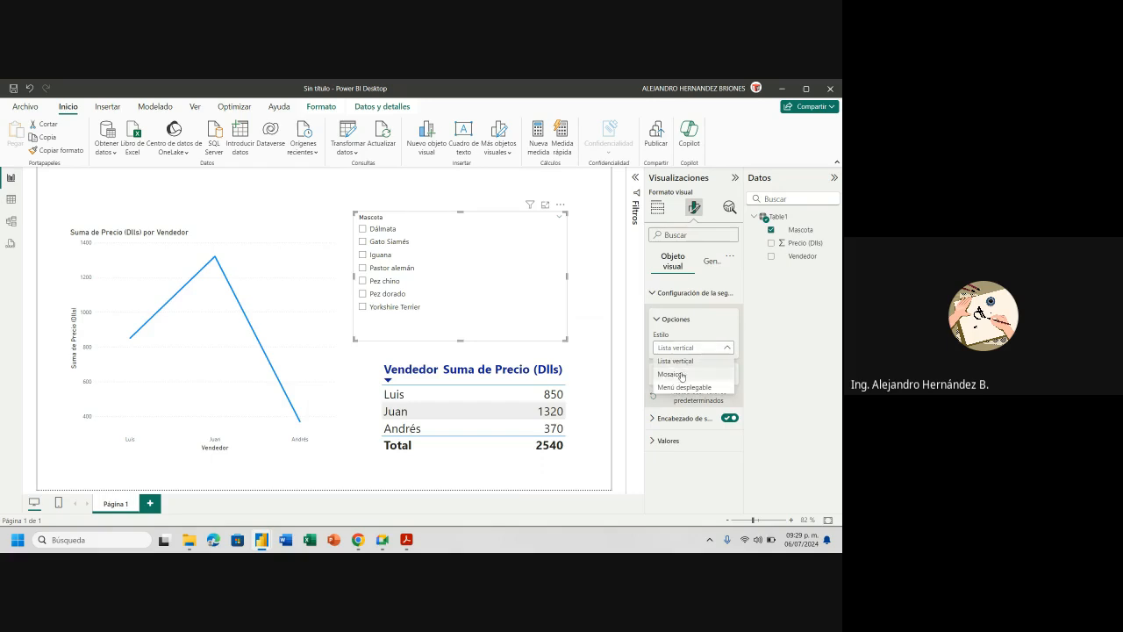
click(672, 373)
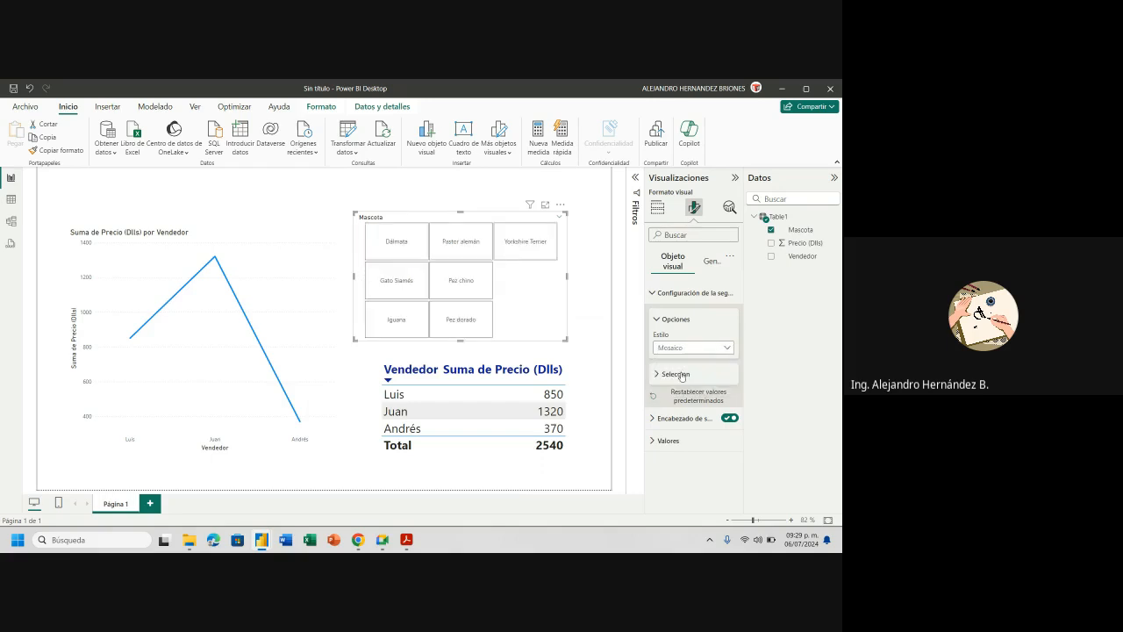
click(681, 375)
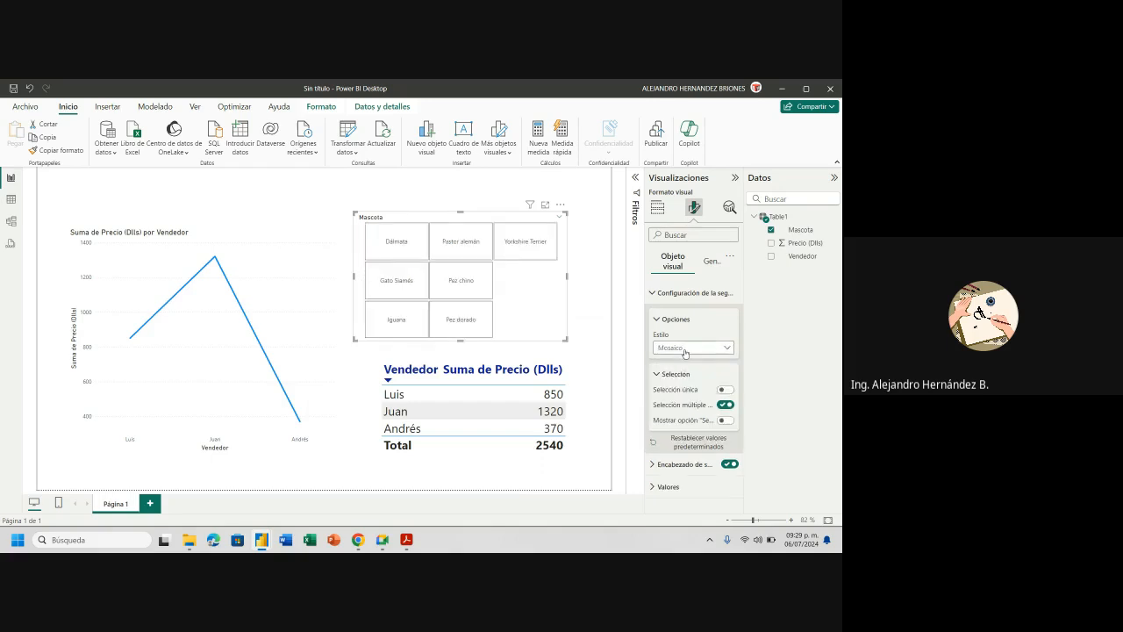
- Try the Menú desplegable style on the Mascota slicer and examine its list of options
click(683, 349)
click(683, 386)
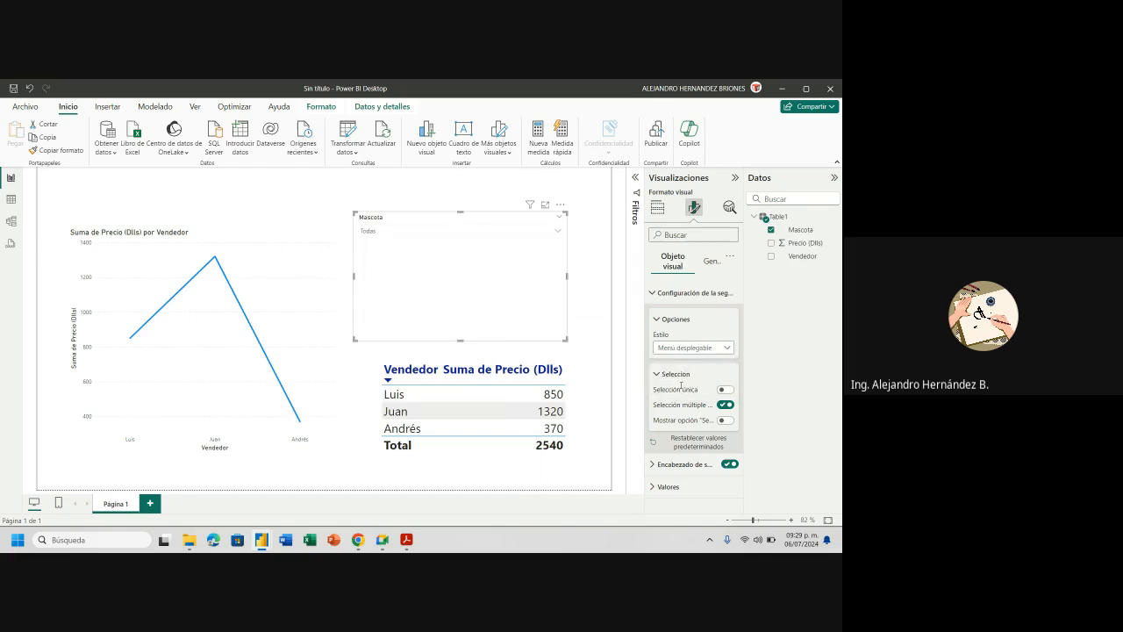
click(555, 231)
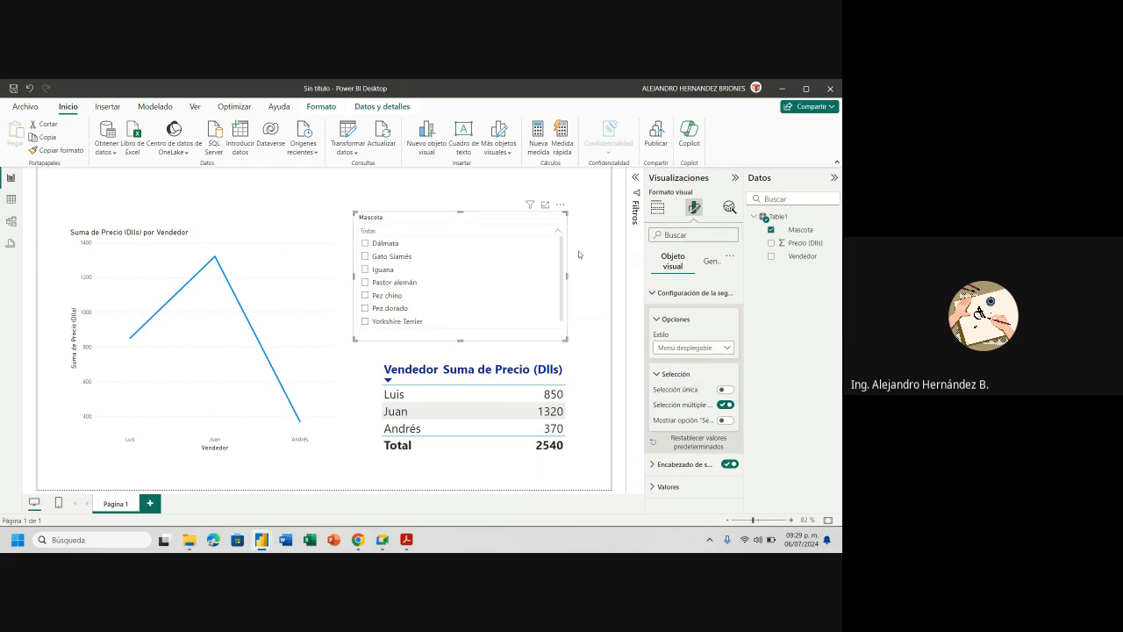
click(578, 254)
click(521, 228)
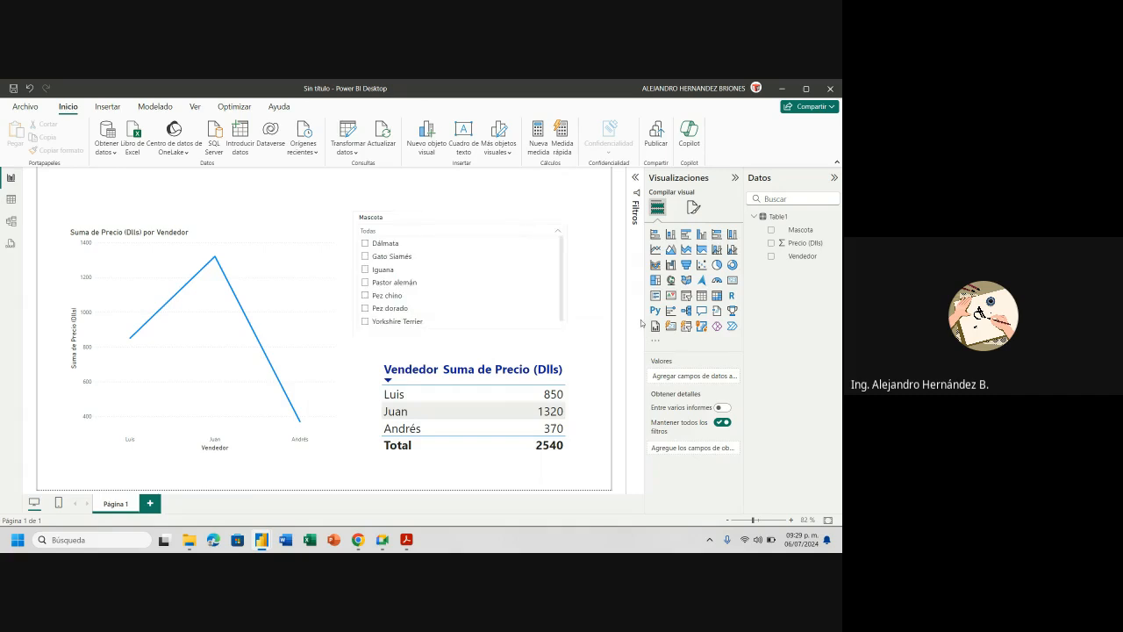
click(690, 379)
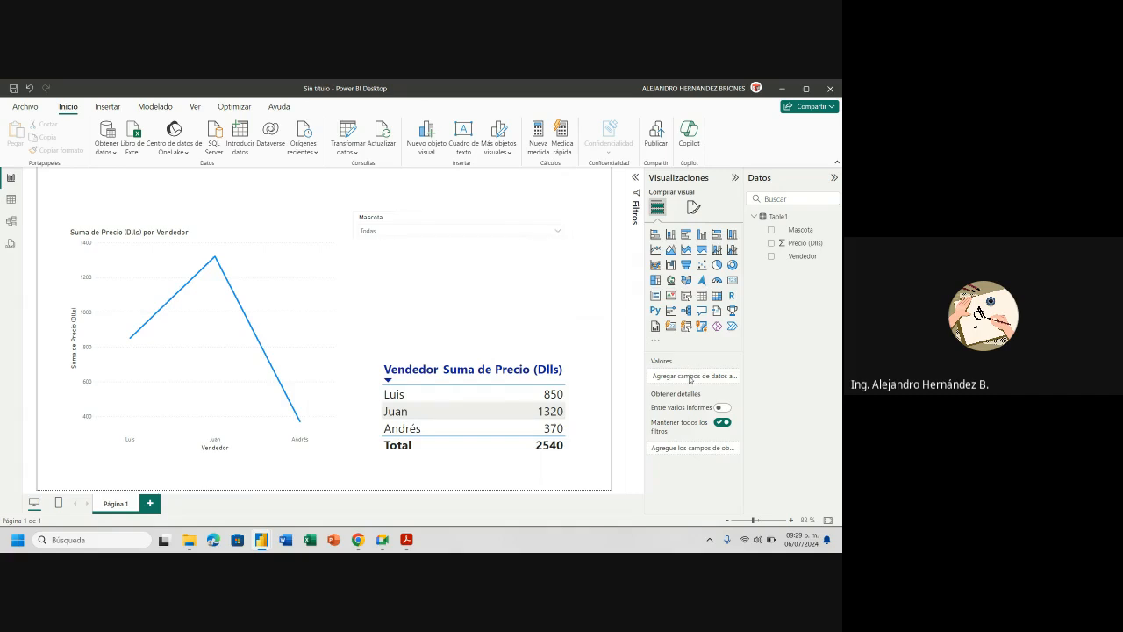
- Set the Mascota slicer's style to Mosaico and enlarge it in height and width above the table
click(693, 207)
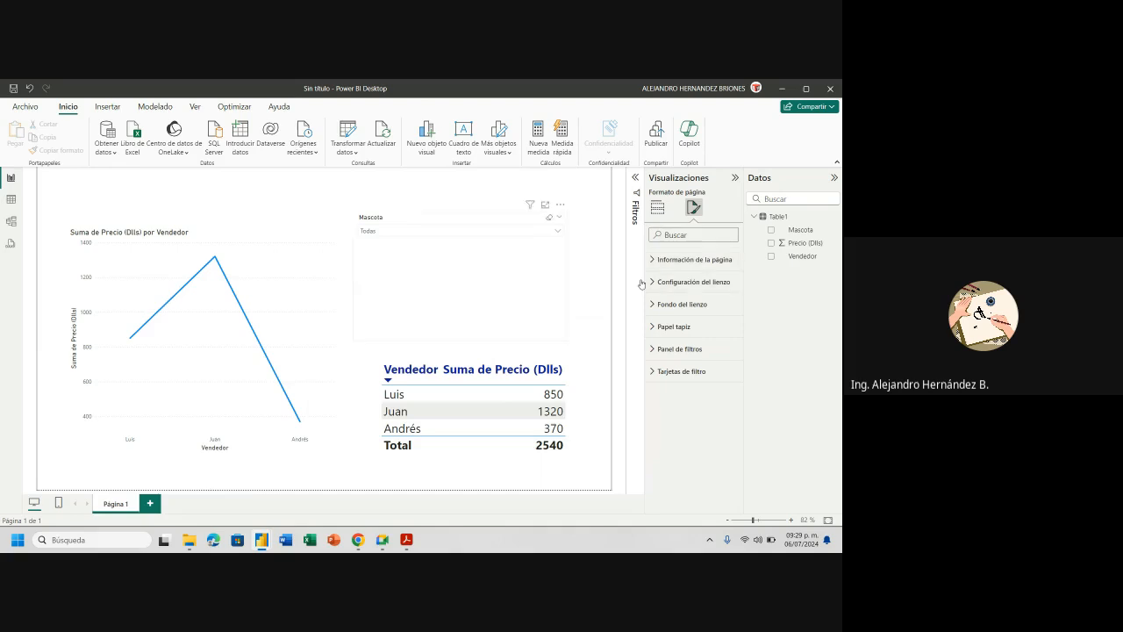
click(441, 226)
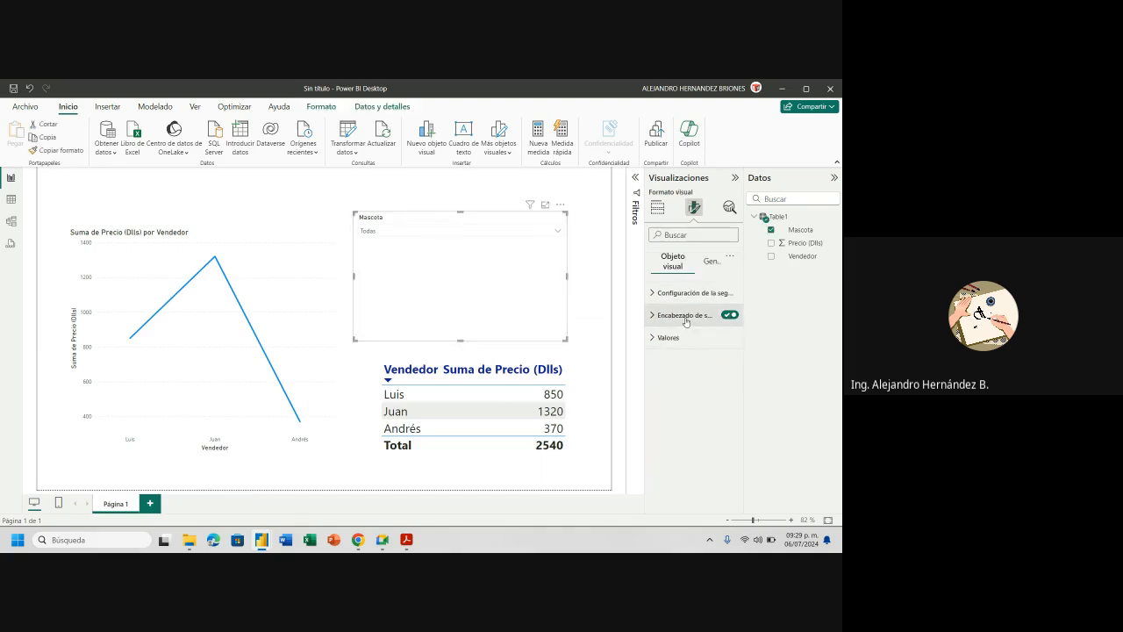
click(694, 295)
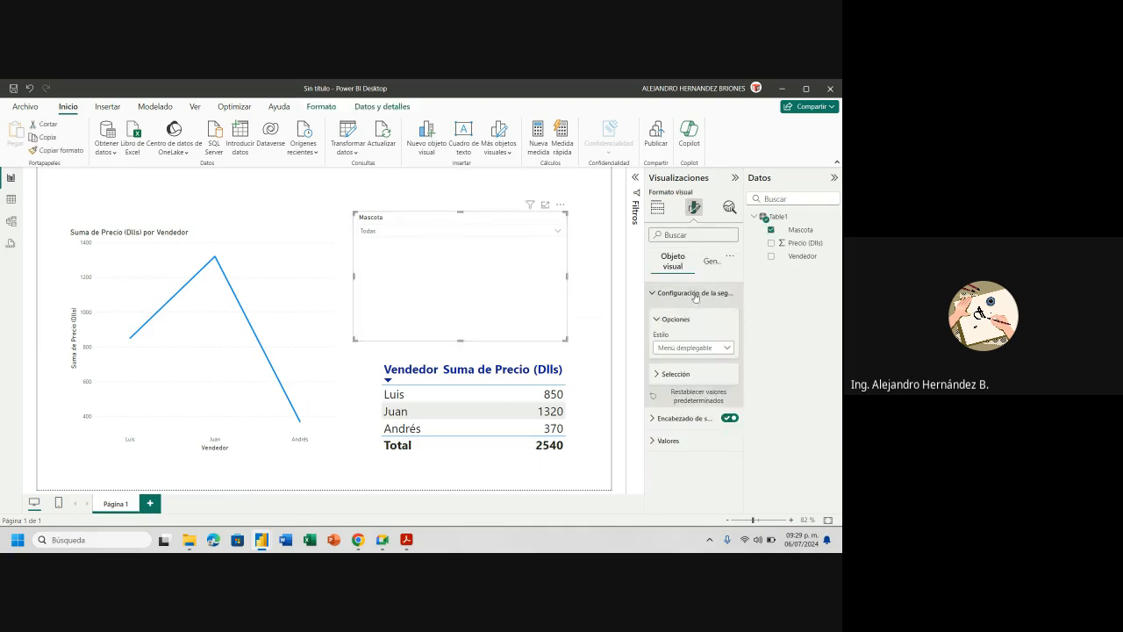
click(691, 348)
click(684, 377)
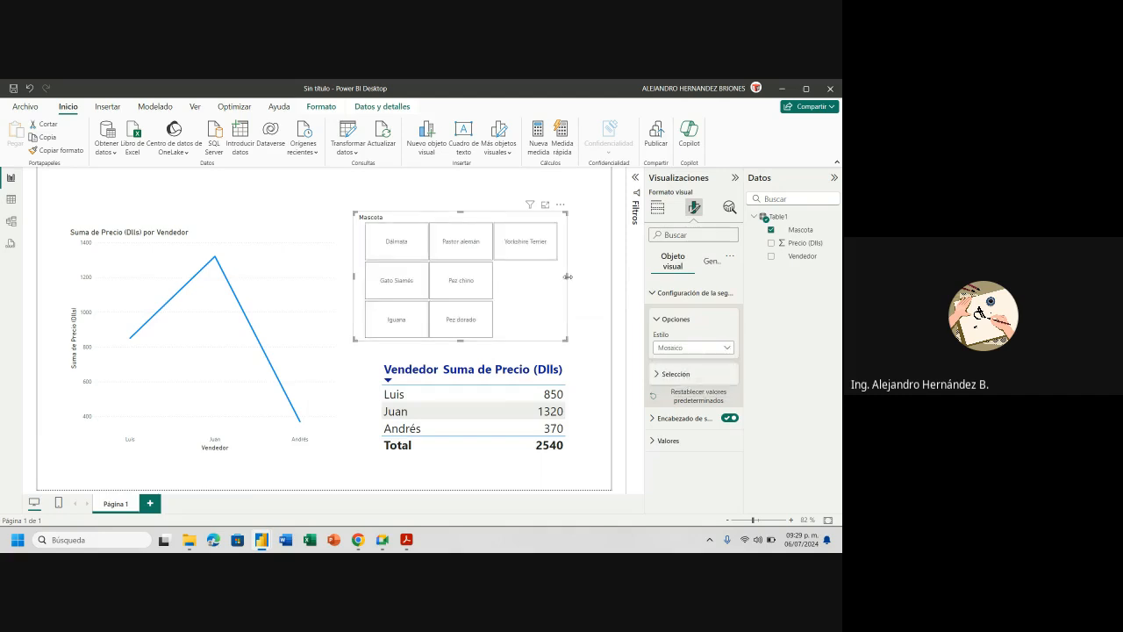
drag(567, 277, 481, 283)
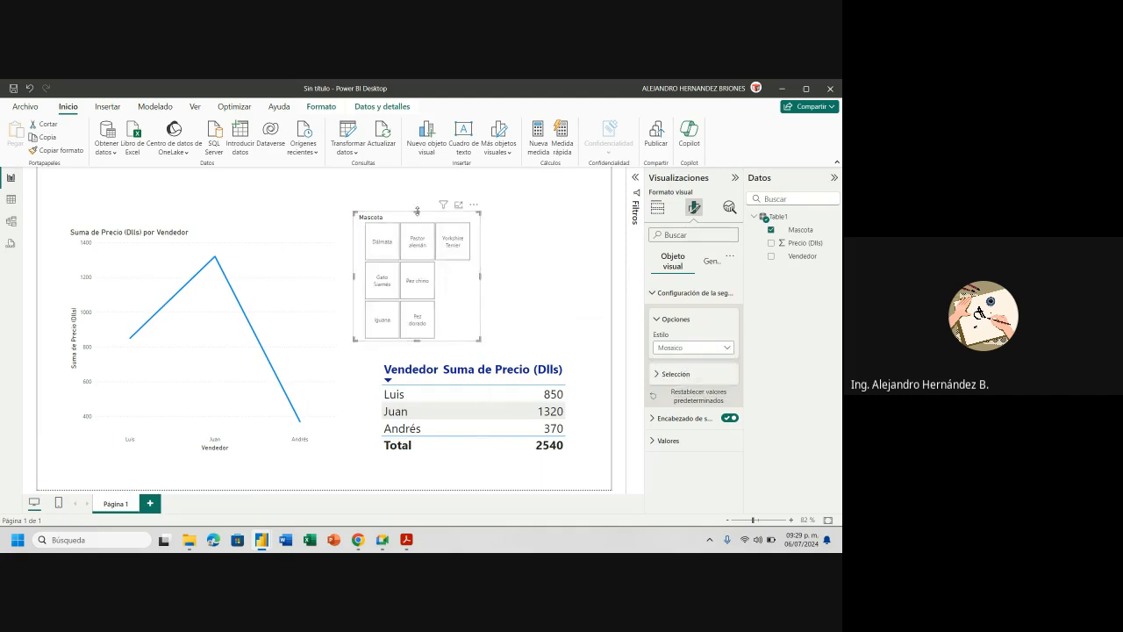
drag(417, 210, 417, 177)
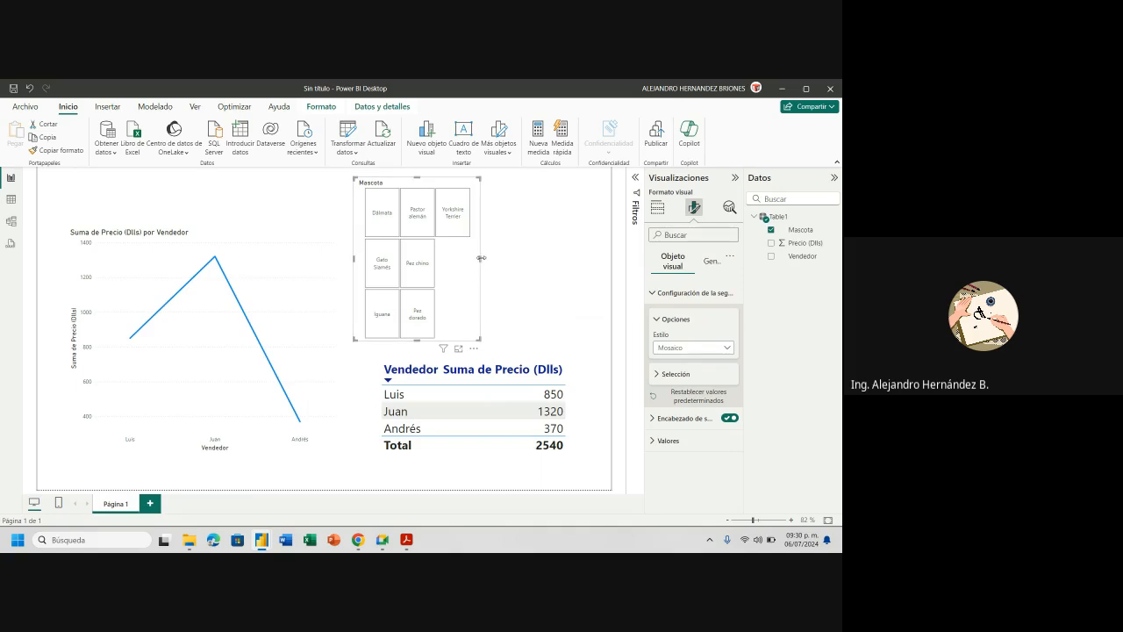
drag(481, 258, 594, 275)
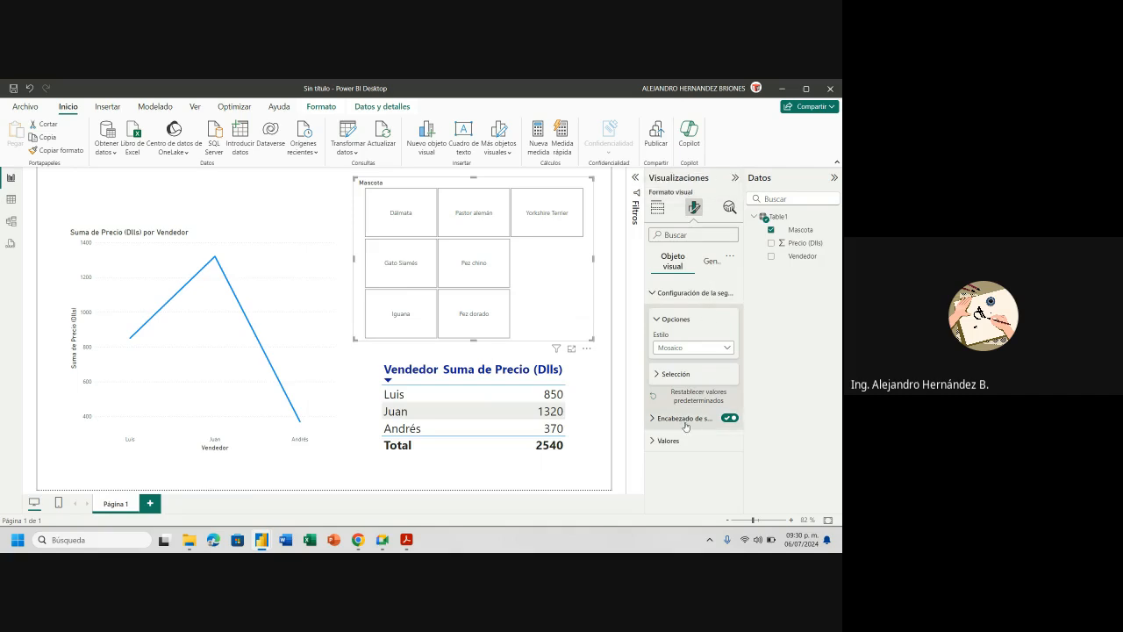
- Try the slicer's Selección única and Selección múltiple options and restore their original settings
click(679, 375)
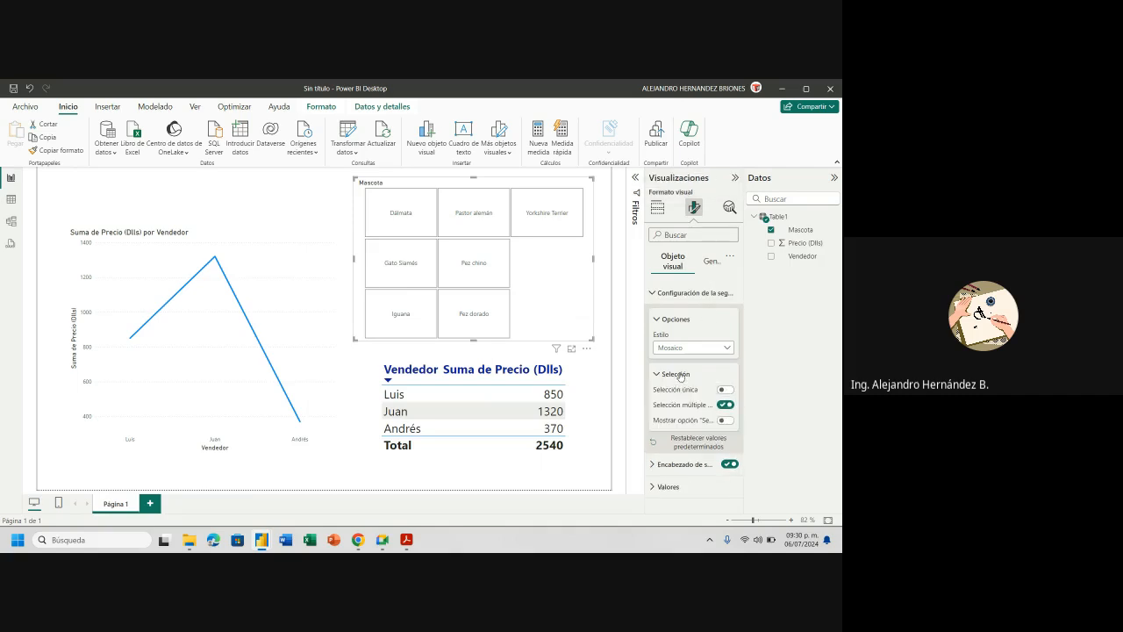
click(726, 390)
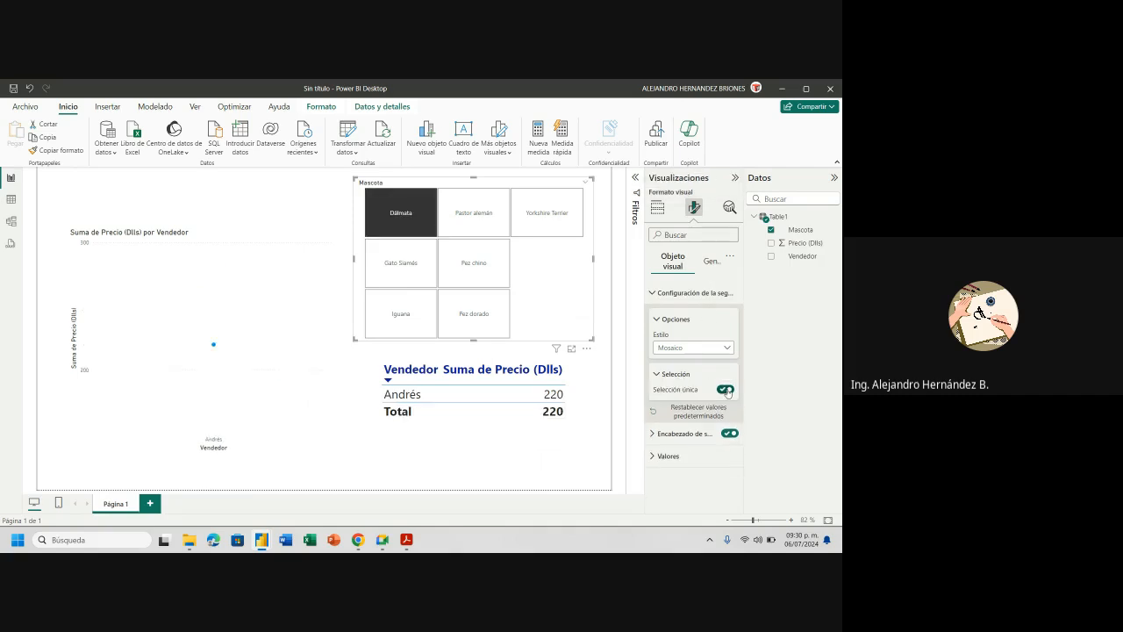
click(725, 390)
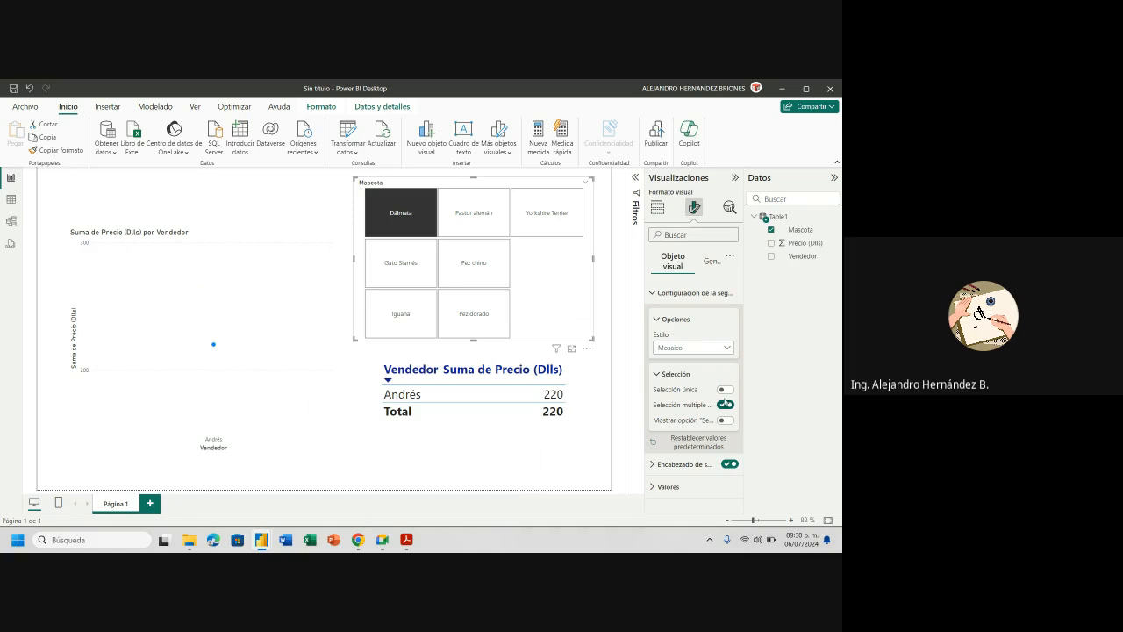
click(724, 404)
click(725, 404)
- Format the slicer's header as bold with font size 18 and set its values' font size to 15
click(683, 465)
scroll(683, 471, down, 1)
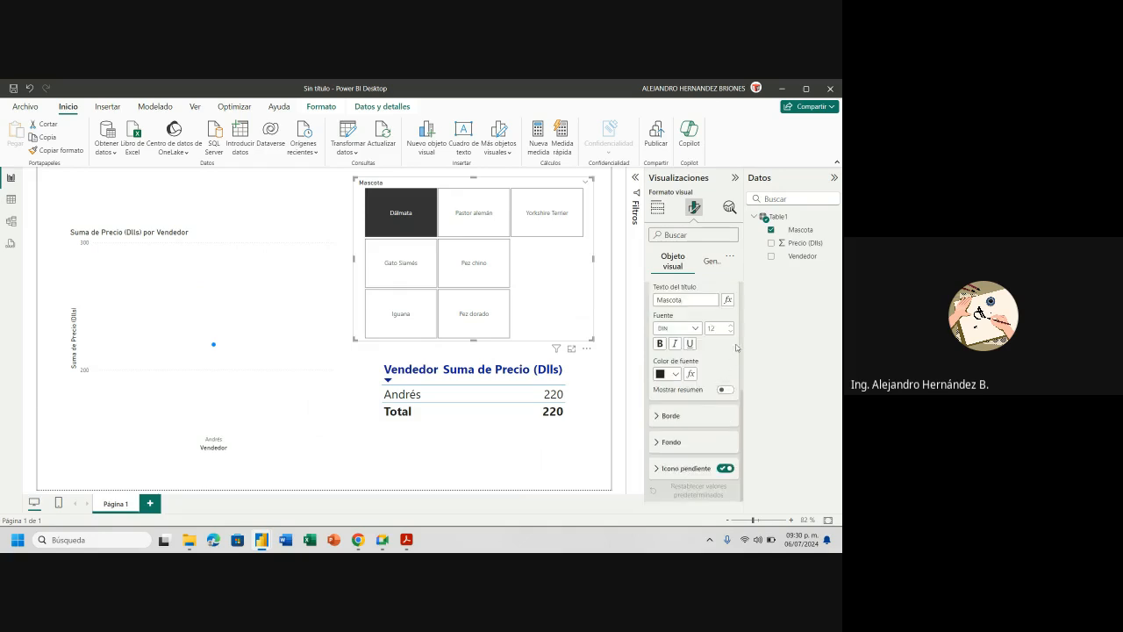
click(660, 343)
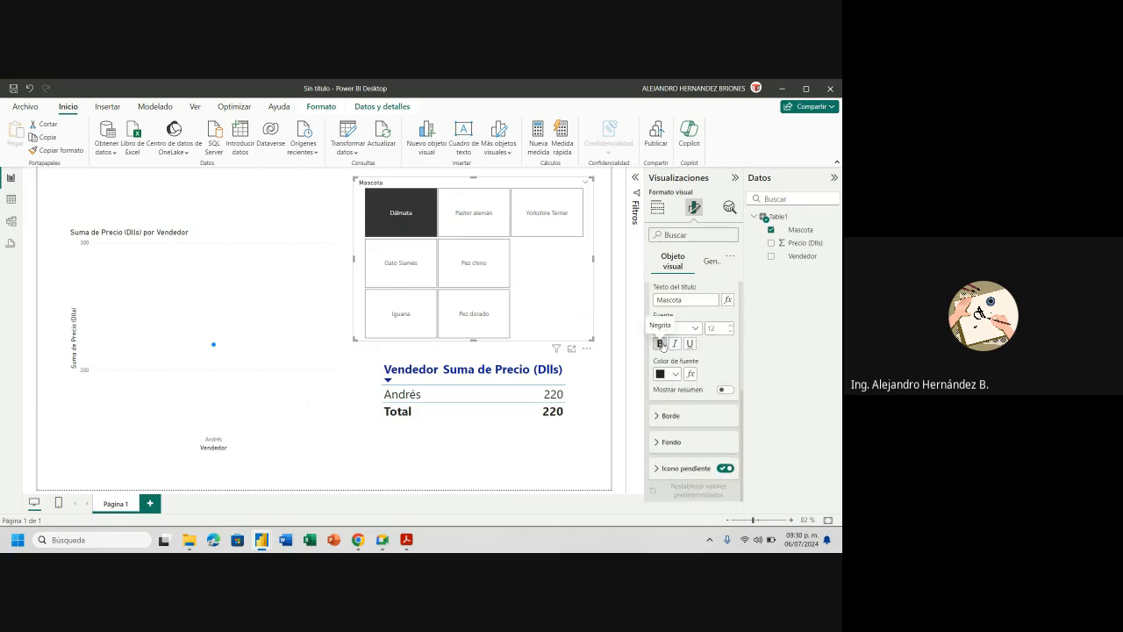
click(730, 326)
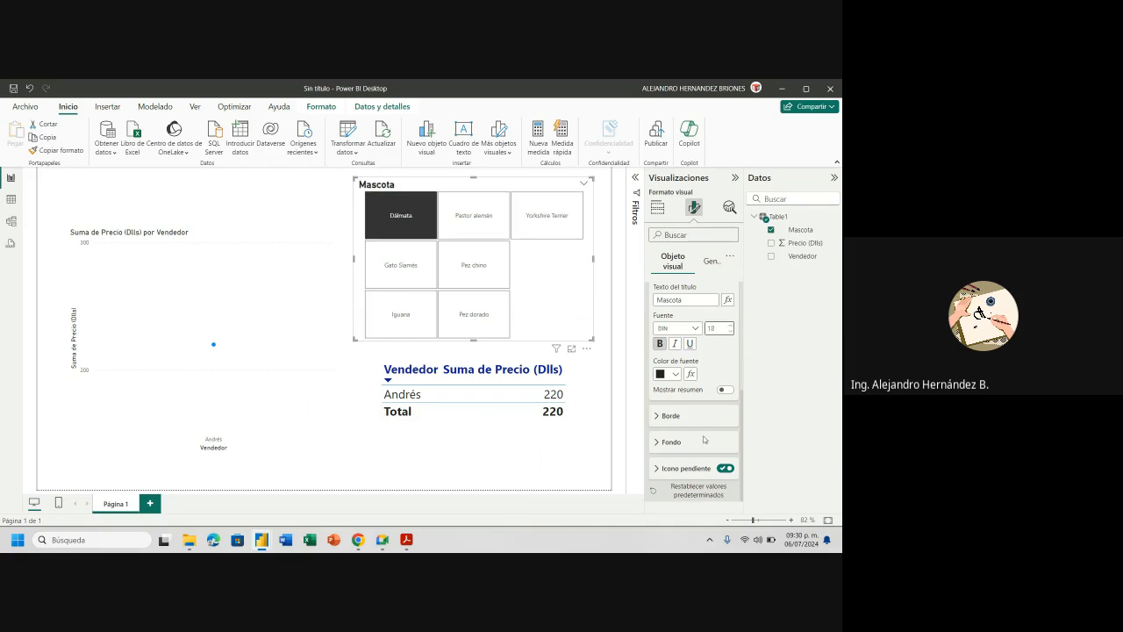
scroll(692, 447, down, 2)
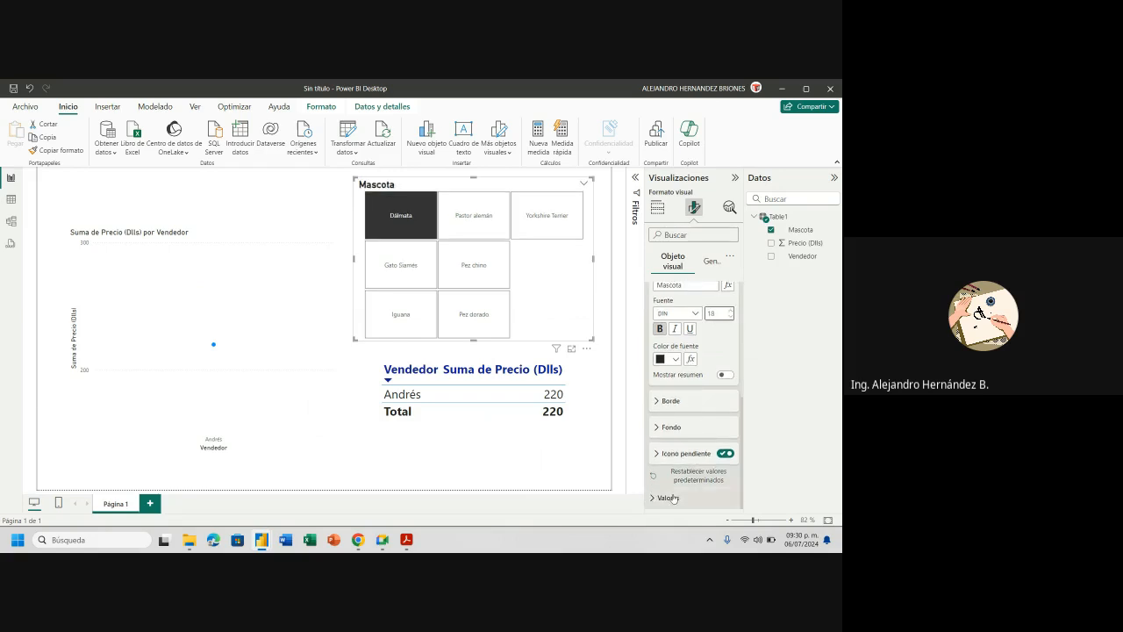
scroll(691, 481, down, 4)
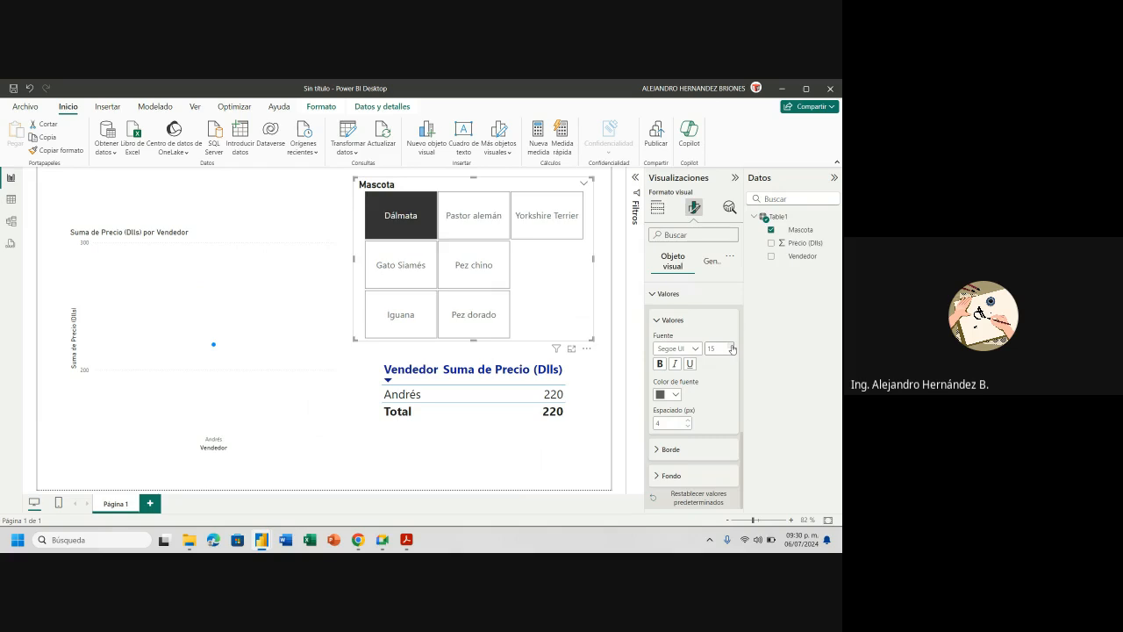
- Clear the Dálmata selection and filter the report by Pez chino, Pez dorado and Pastor alemán in turn to compare the sellers' prices
click(411, 230)
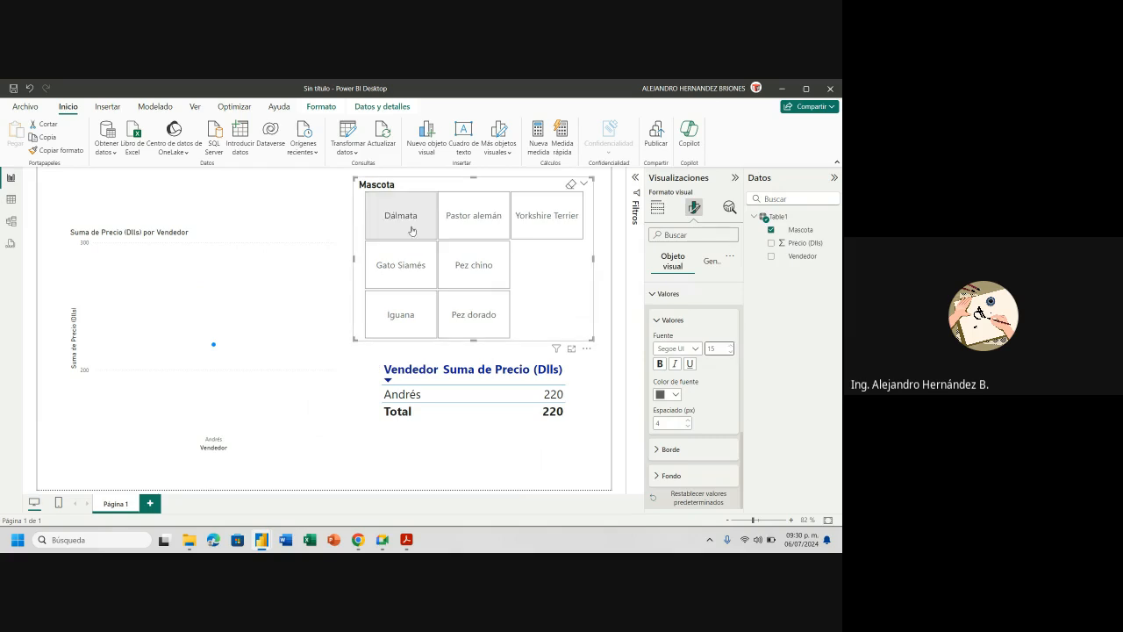
click(411, 230)
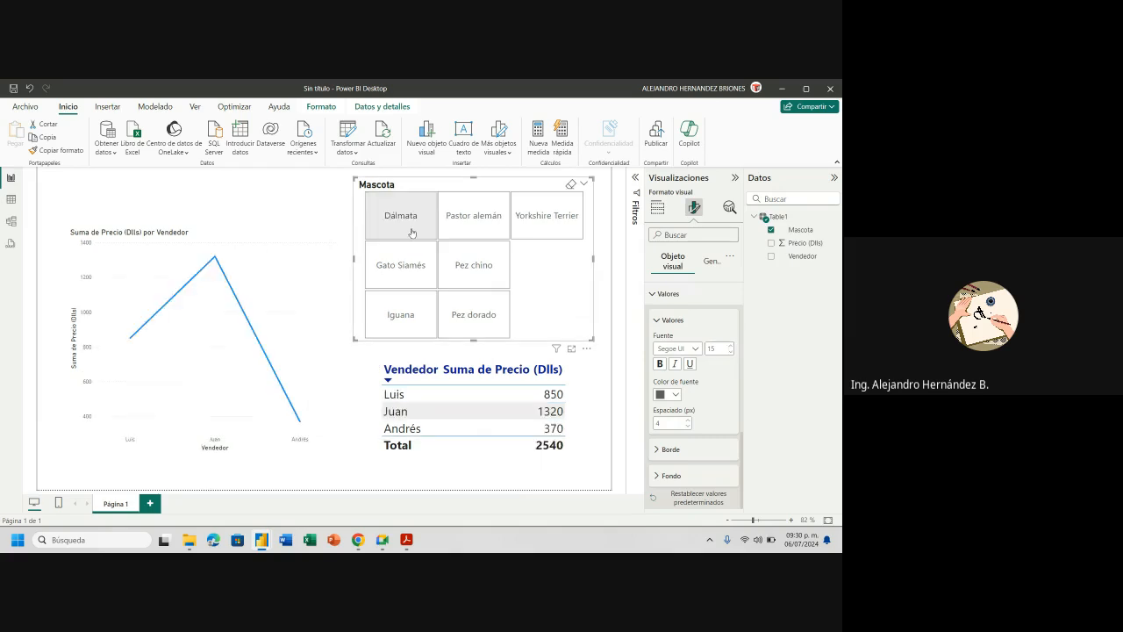
click(473, 268)
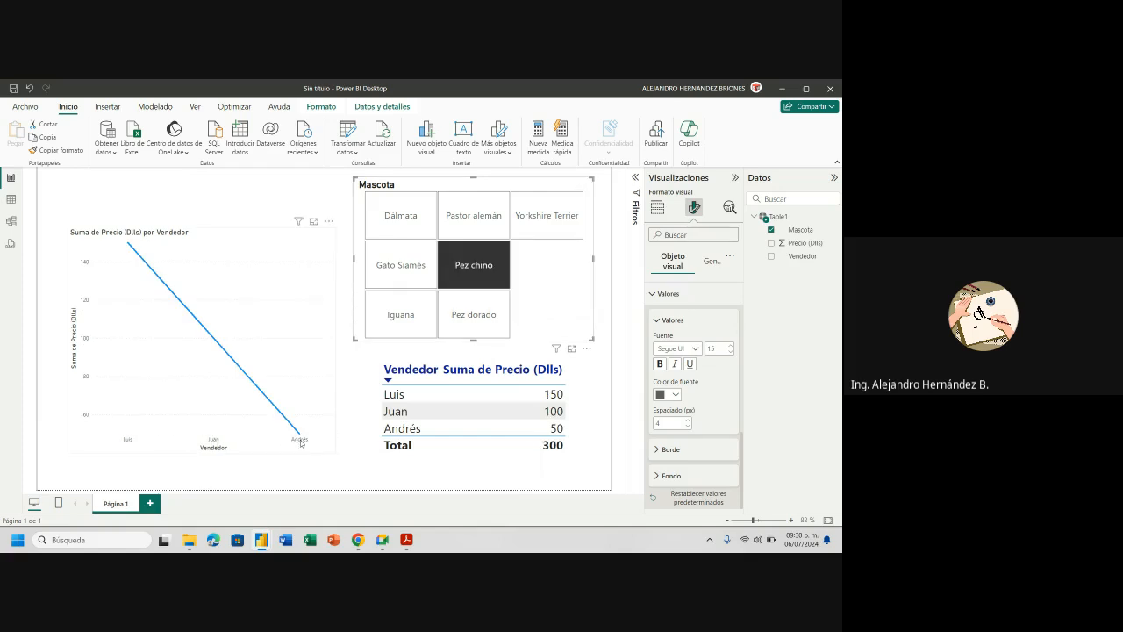
click(471, 326)
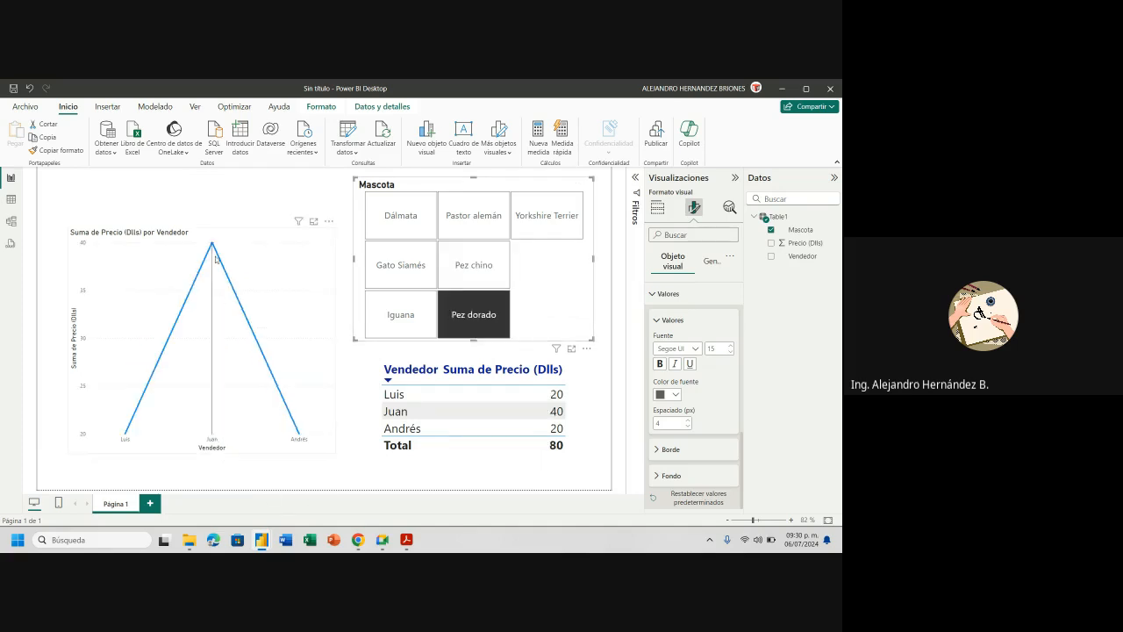
mouse_move(215, 258)
click(469, 225)
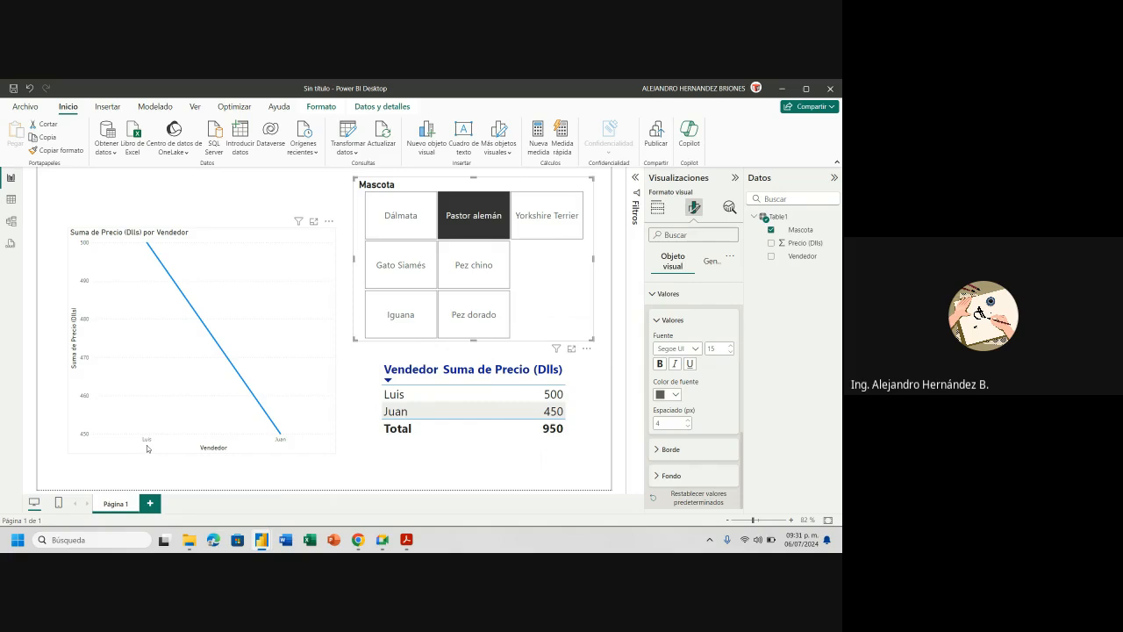
- Filter the report by Gato Siamés, Dálmata and Pez chino in turn, clear the slicer selection, and review the sellers' total prices
mouse_move(148, 260)
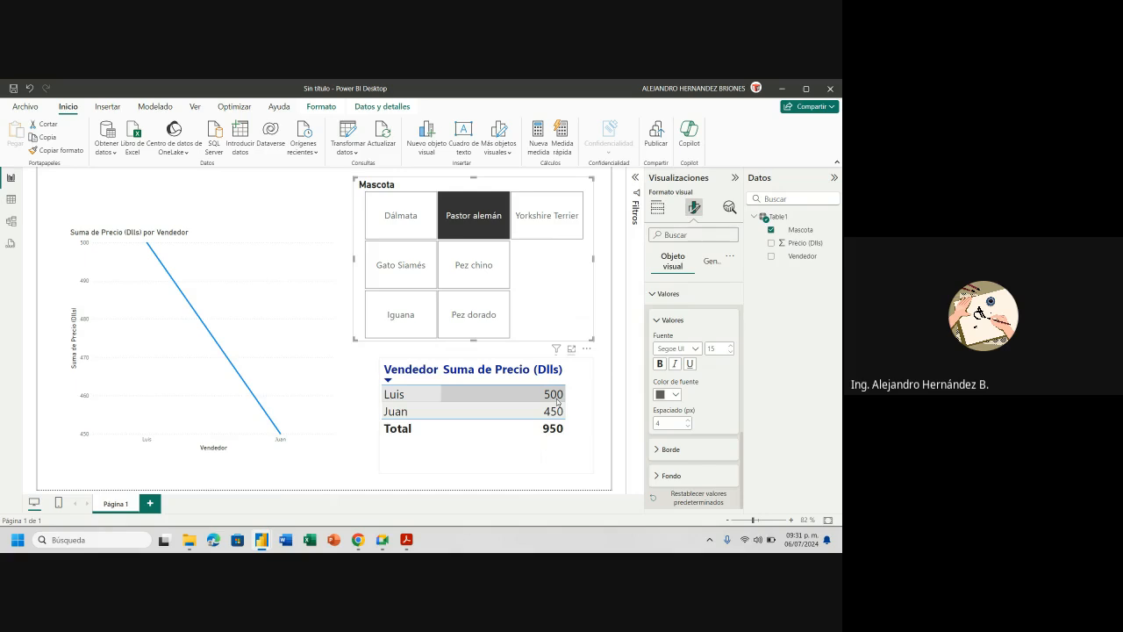
click(413, 273)
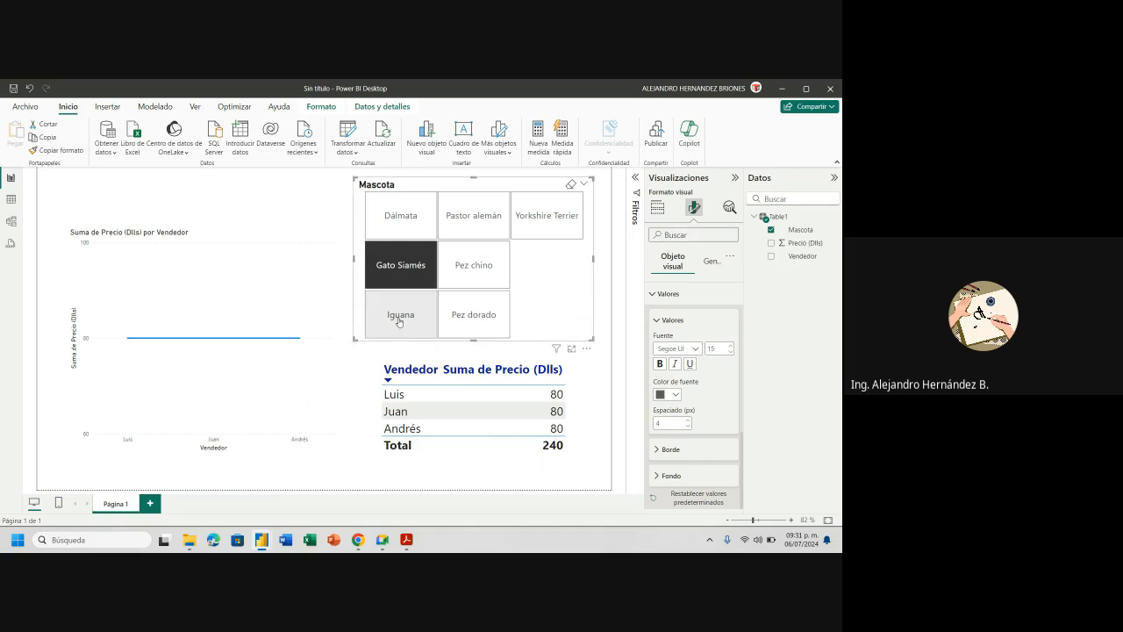
click(425, 226)
click(428, 227)
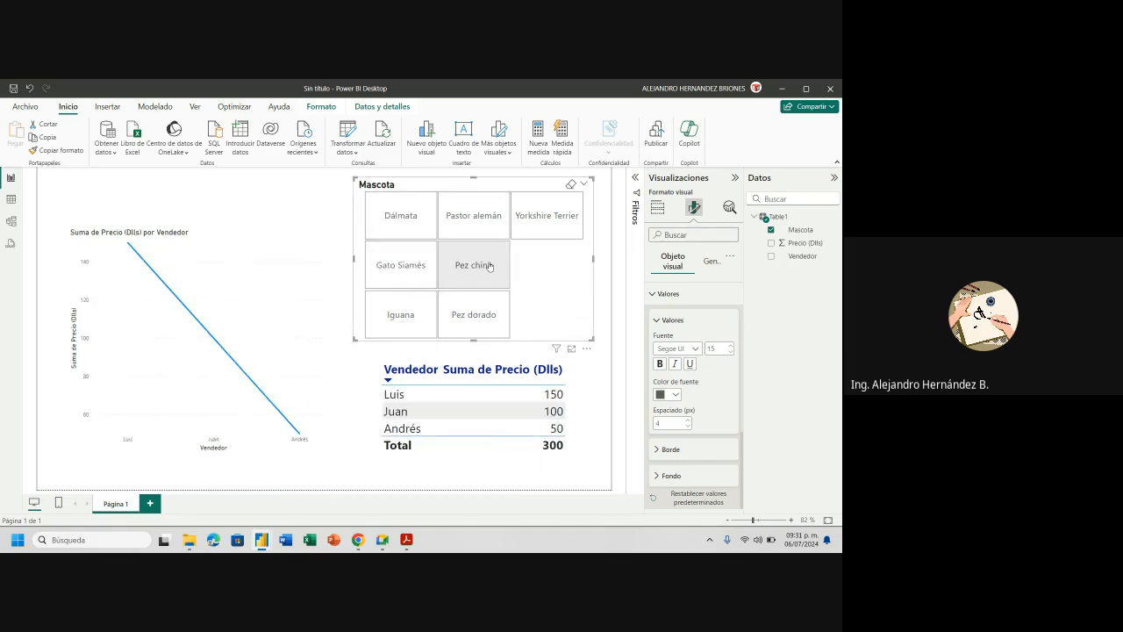
click(501, 282)
click(501, 281)
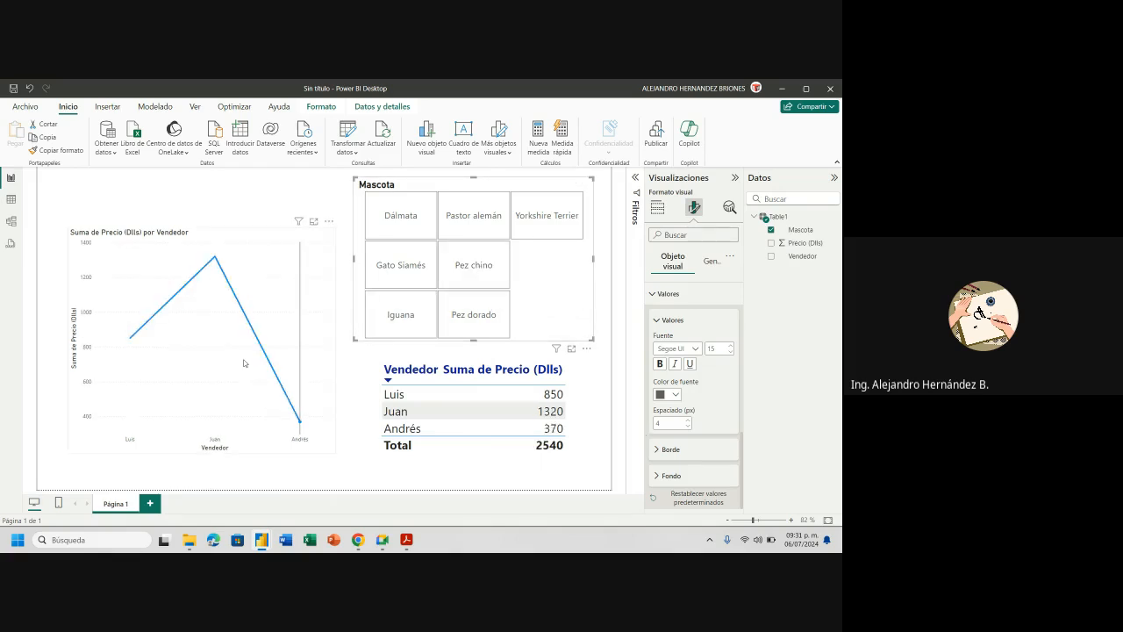
mouse_move(306, 427)
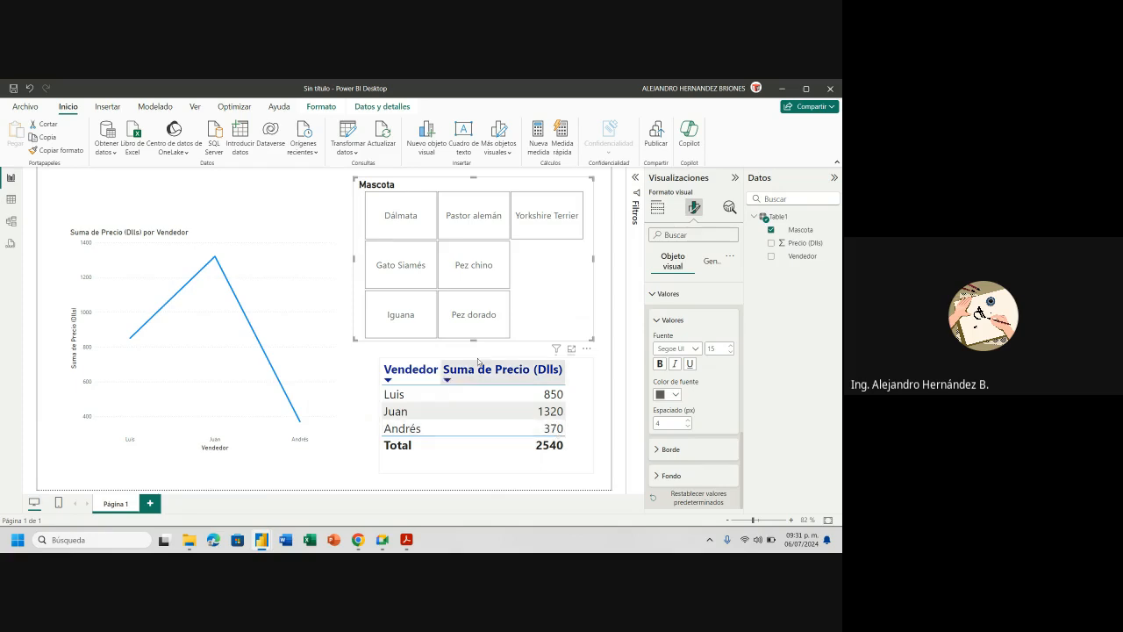
- Try the Neutral accesible theme, the green accessible theme and the Apto para daltónicos theme on the report
click(196, 107)
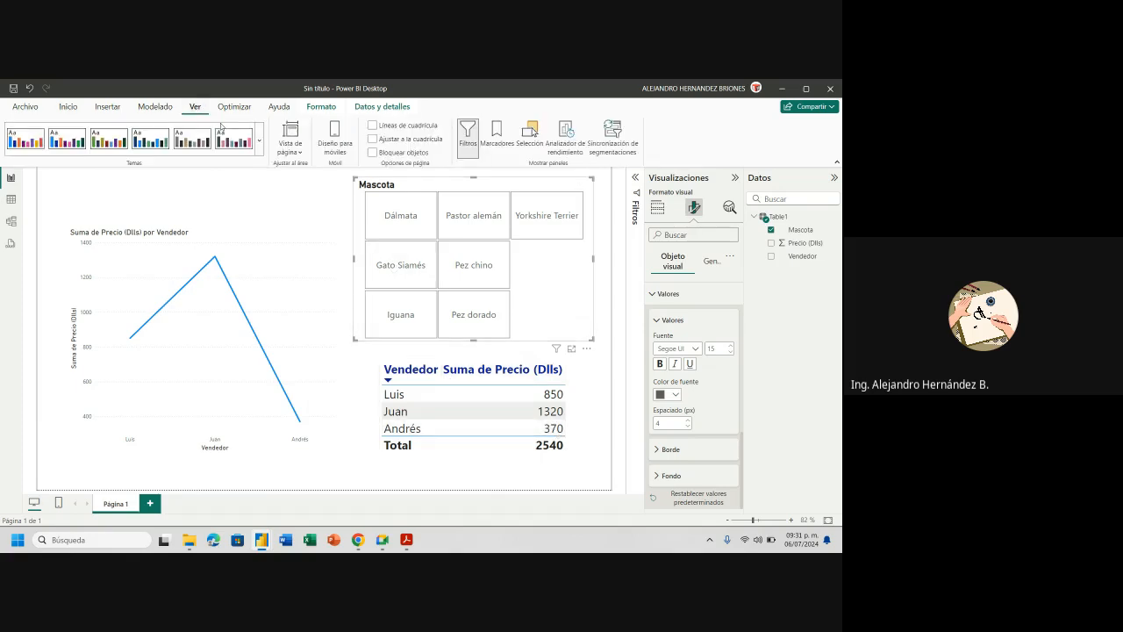
click(258, 144)
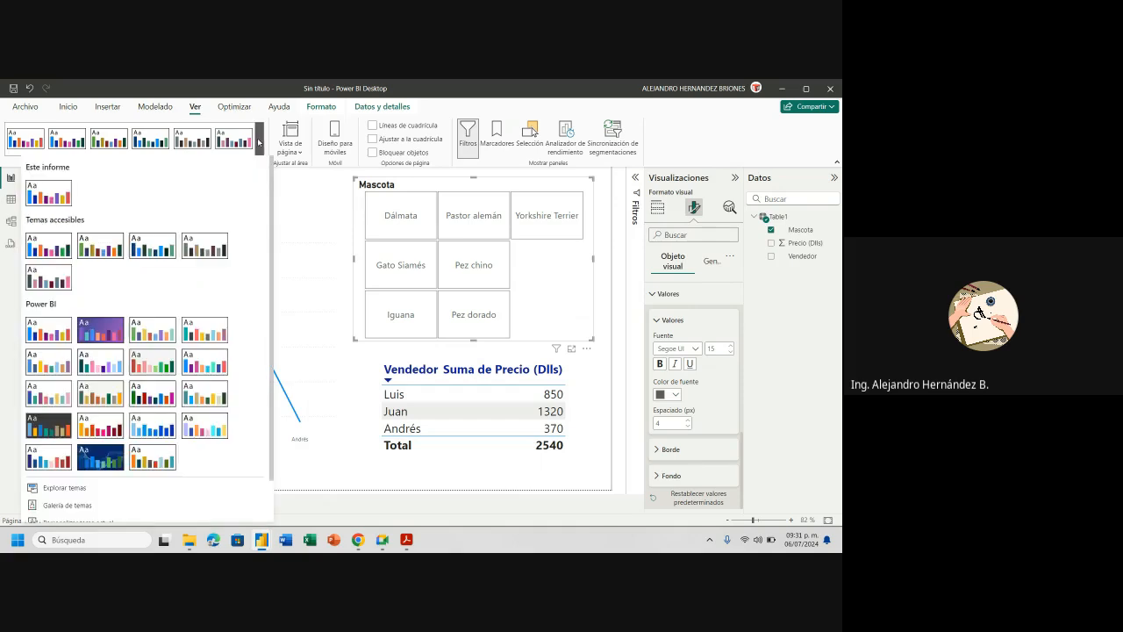
click(204, 244)
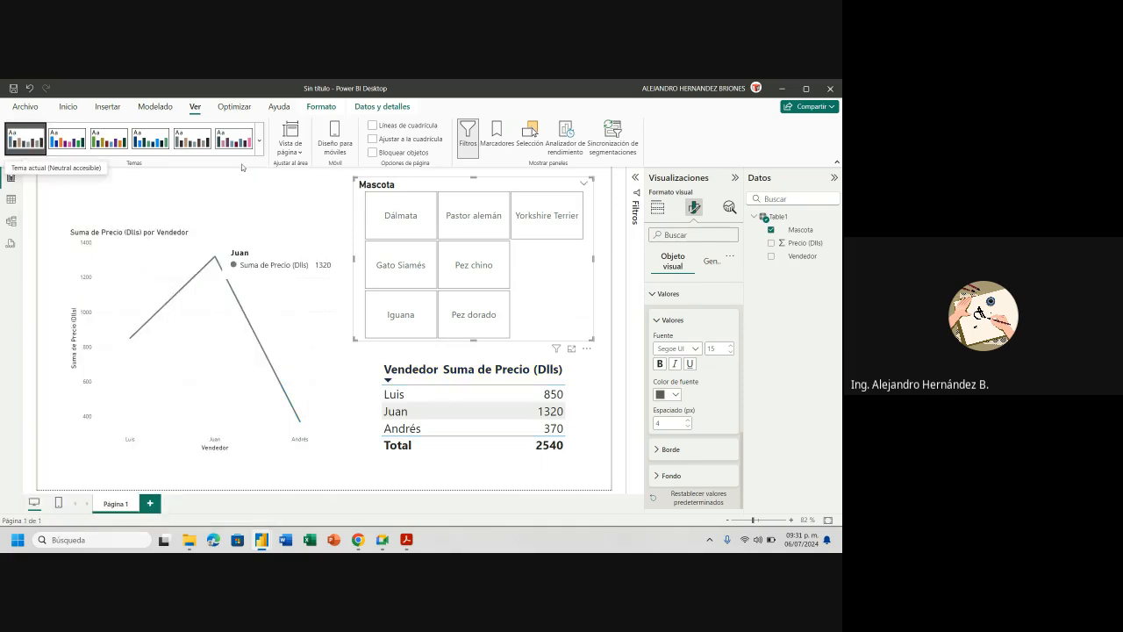
click(259, 140)
click(103, 254)
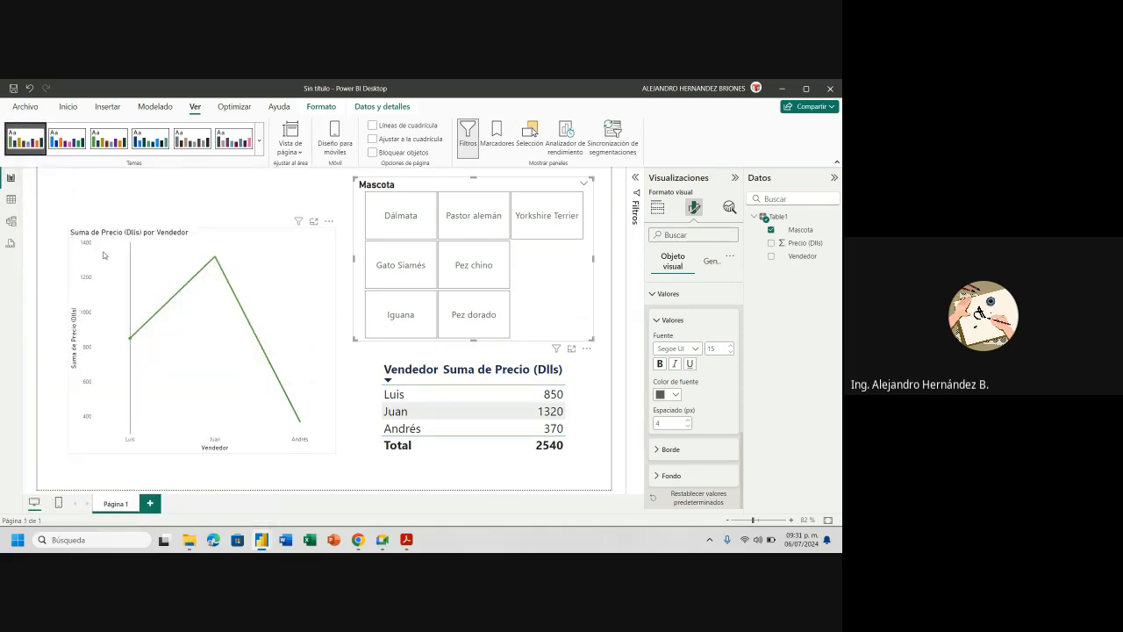
click(259, 140)
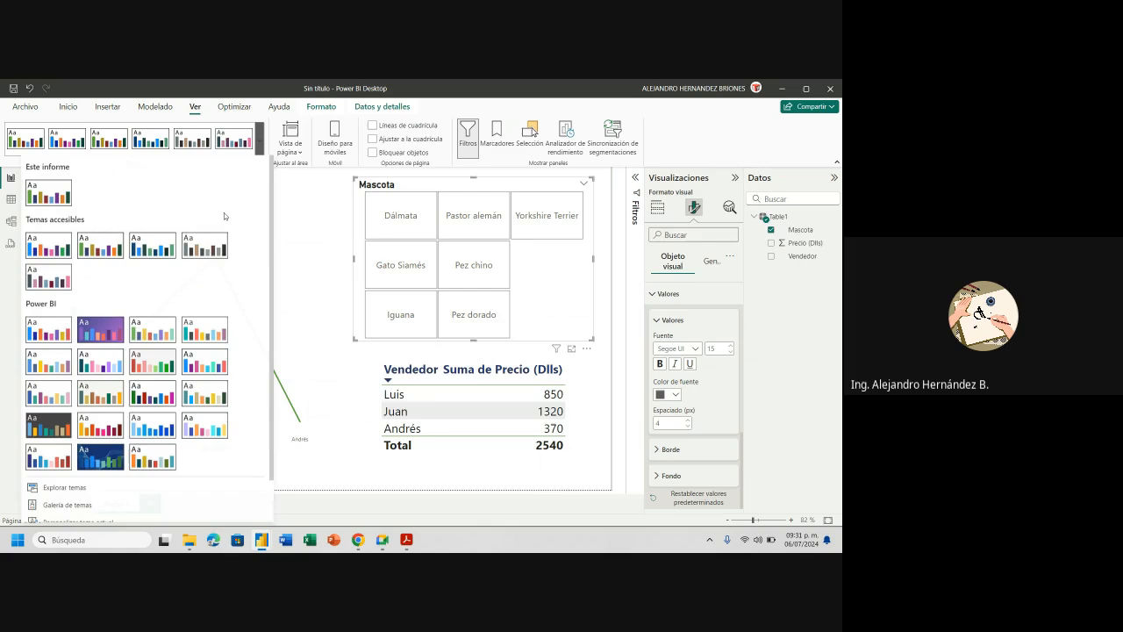
click(96, 365)
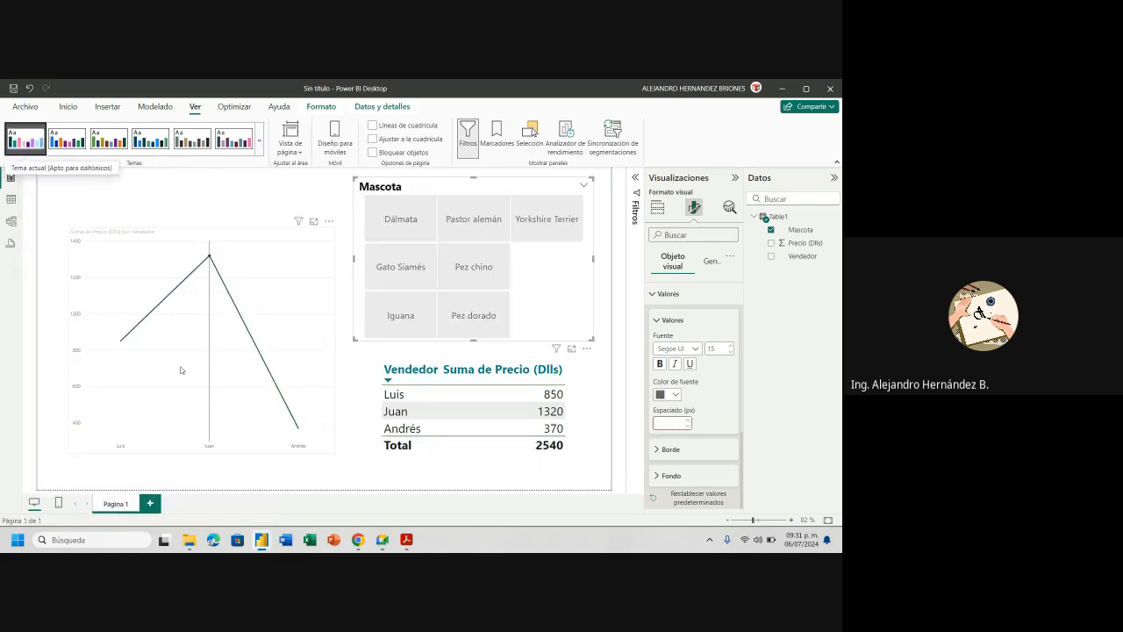
- Apply the dark blue Power BI theme with the wavy-line page background to the report
click(258, 141)
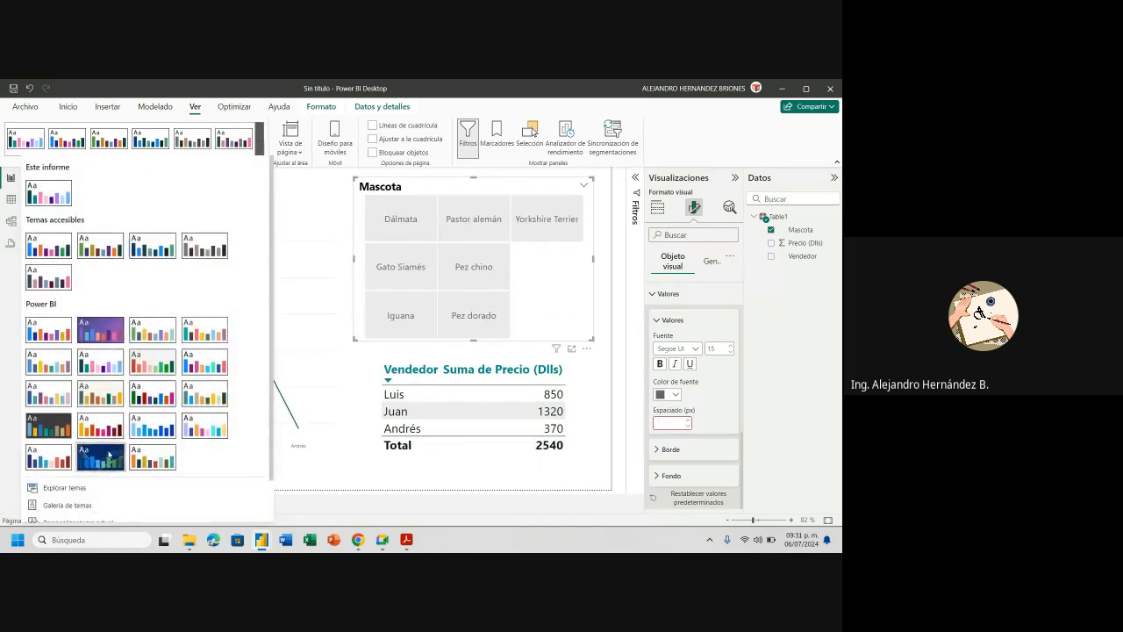
click(105, 455)
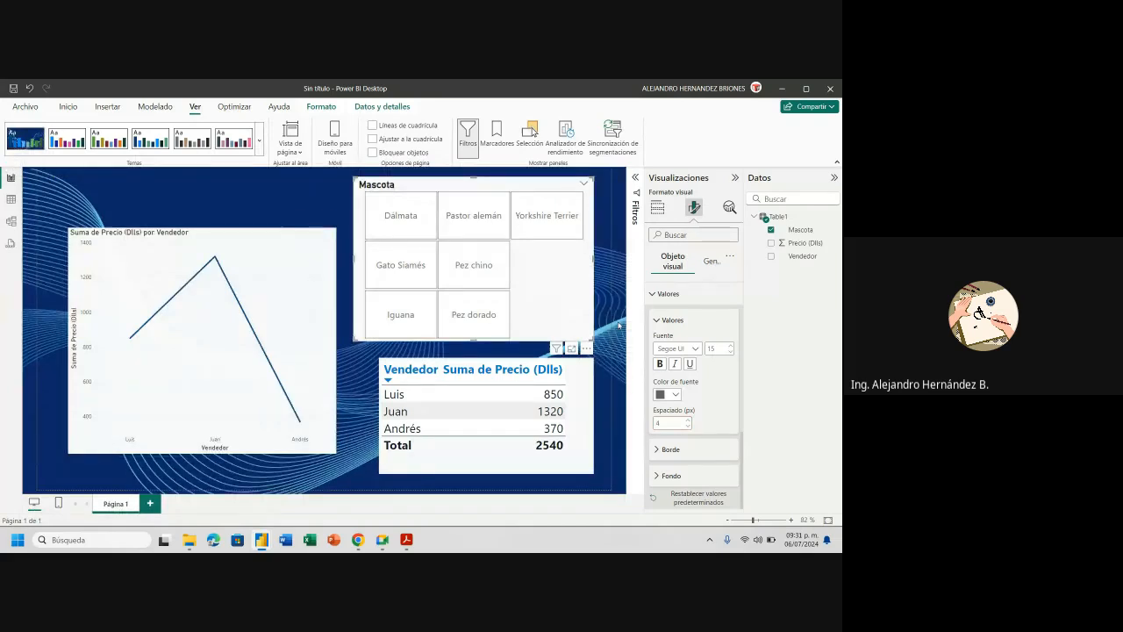
- Save the report as "Segmentacion de datos" in the Documentos location
click(24, 106)
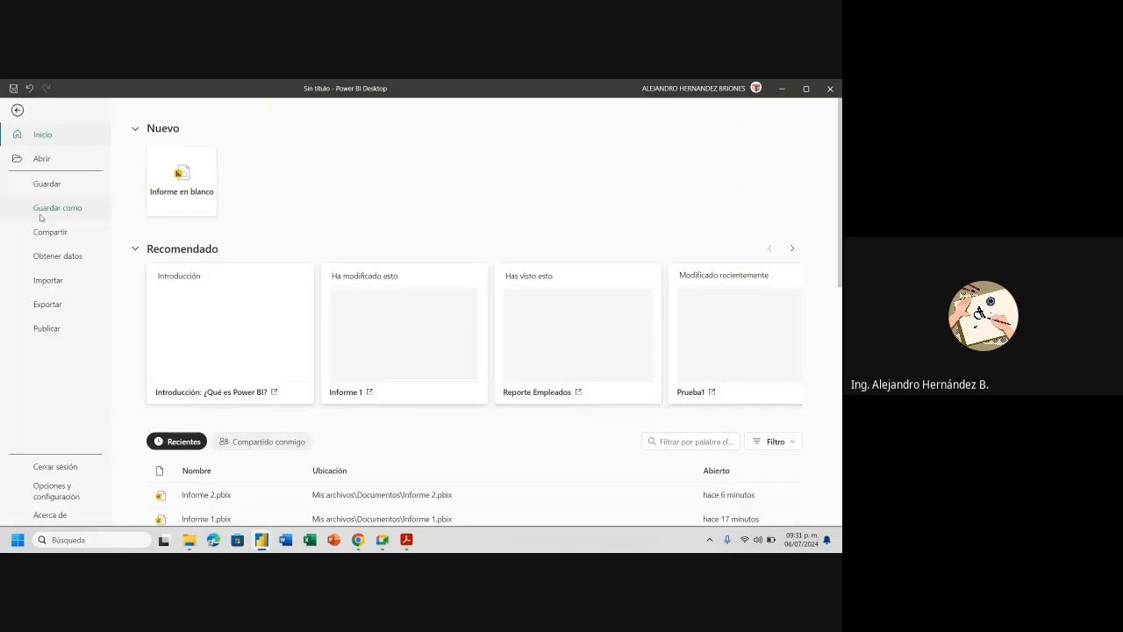
click(54, 189)
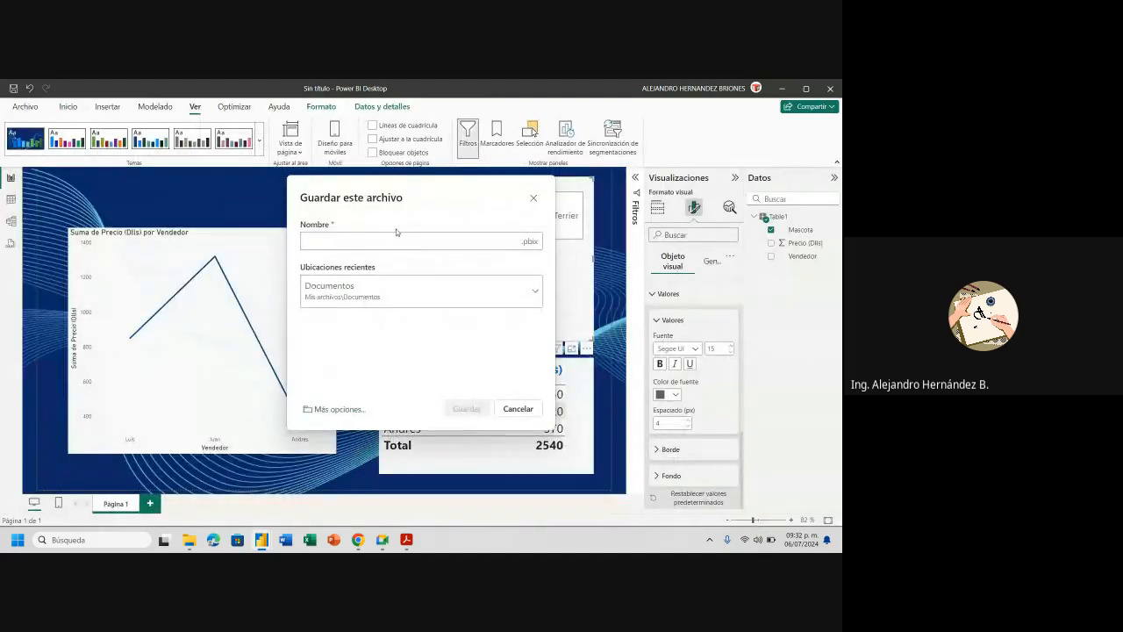
text(Se)
text(gmentacion de)
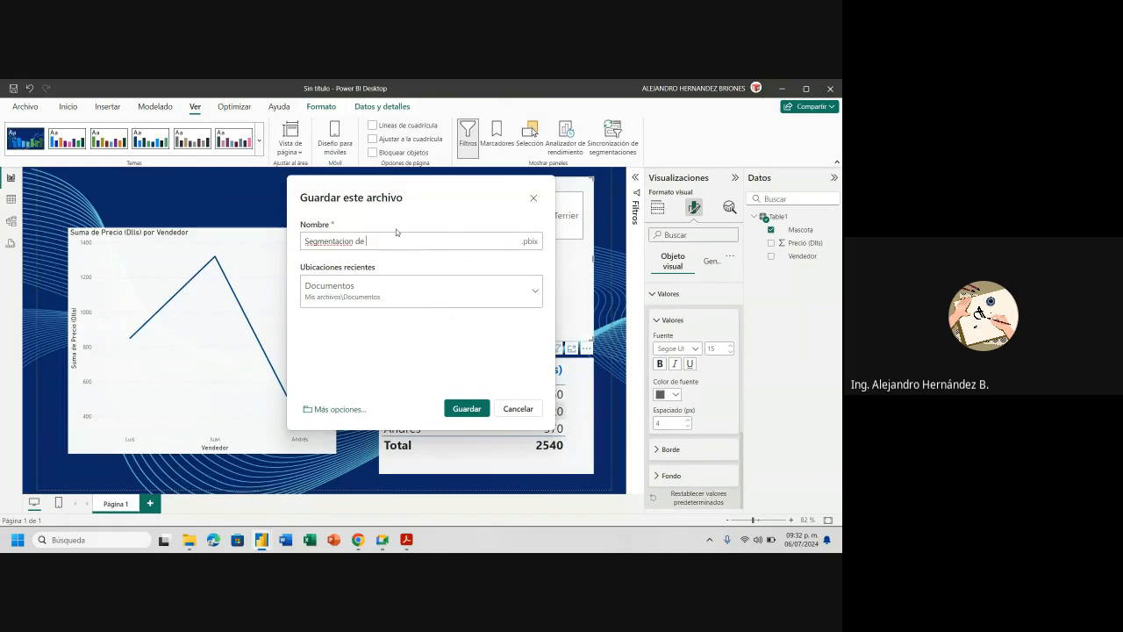
text( datos)
click(464, 408)
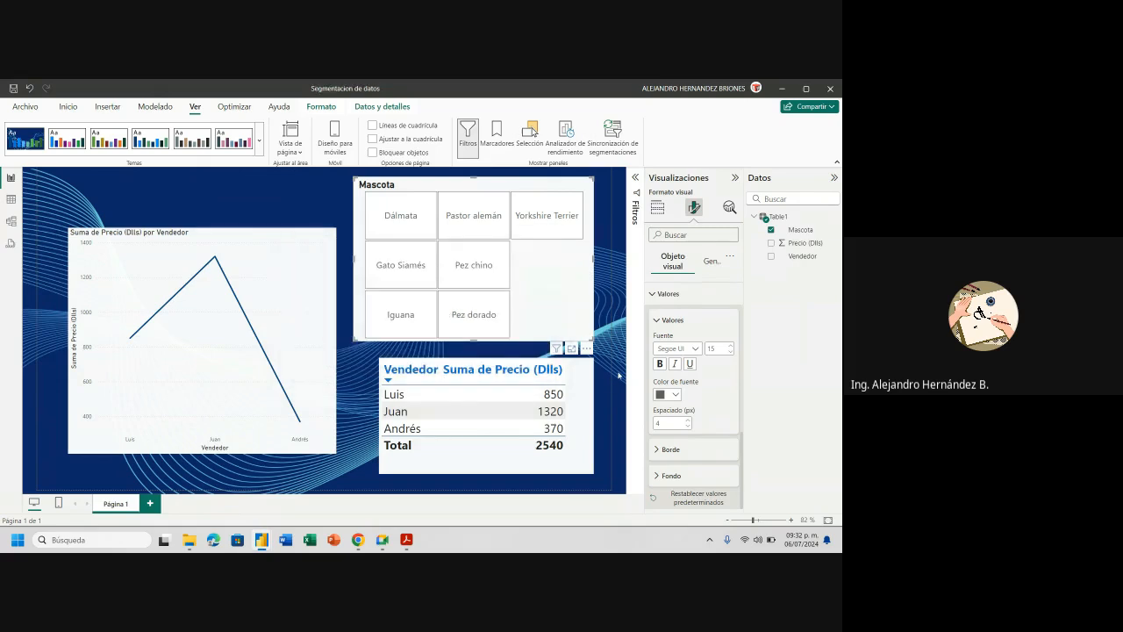
- Publish the report to the Mi área de trabajo workspace
click(68, 107)
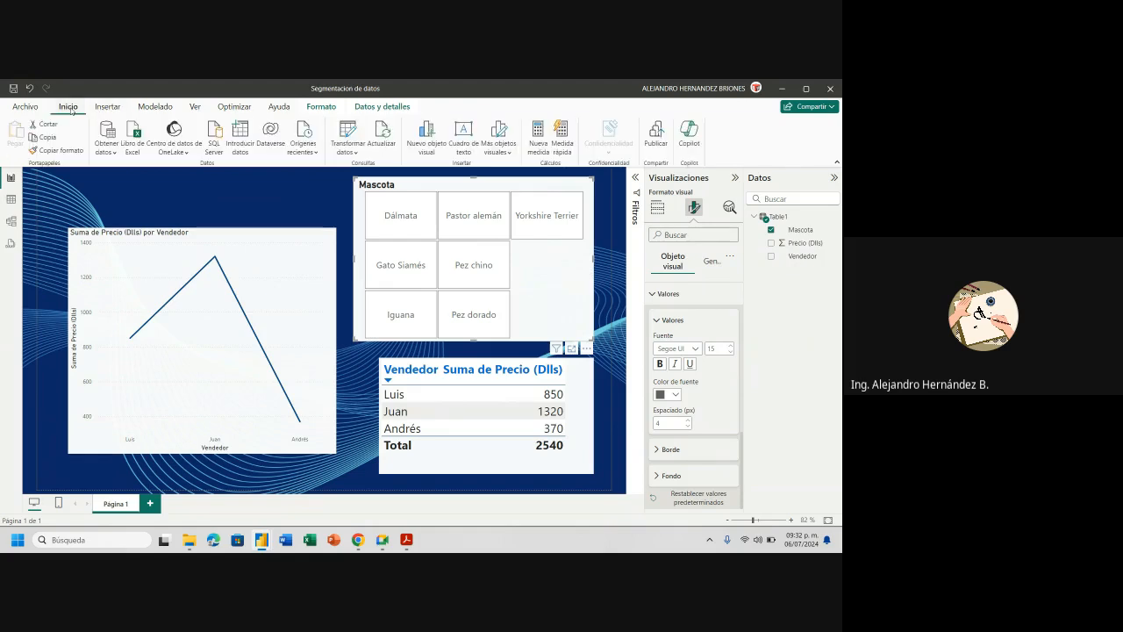
click(659, 136)
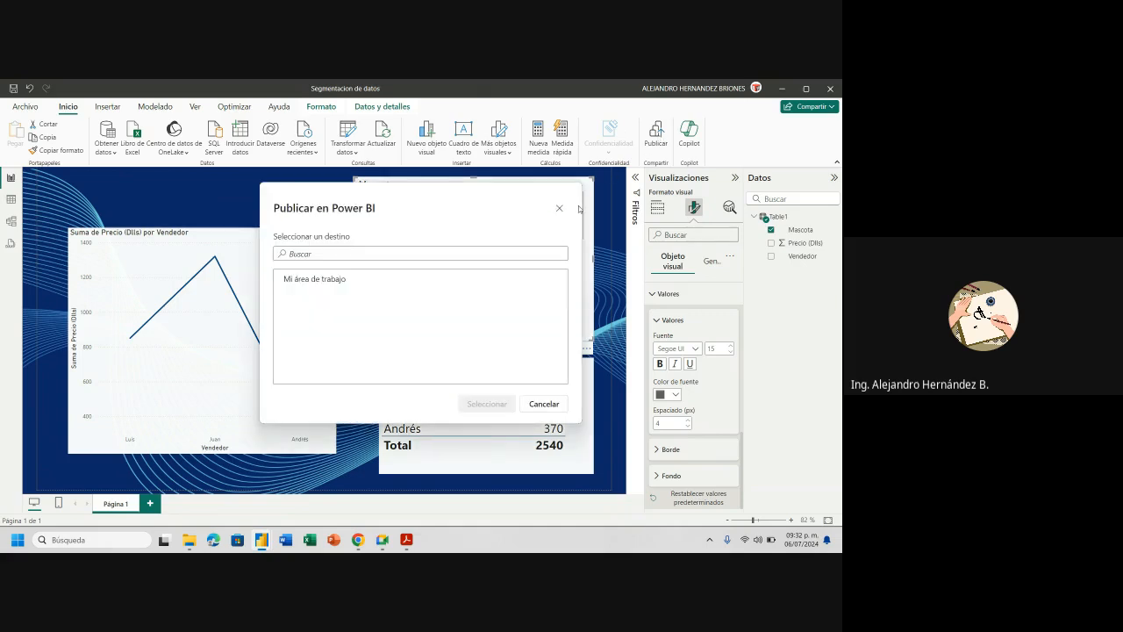
click(344, 281)
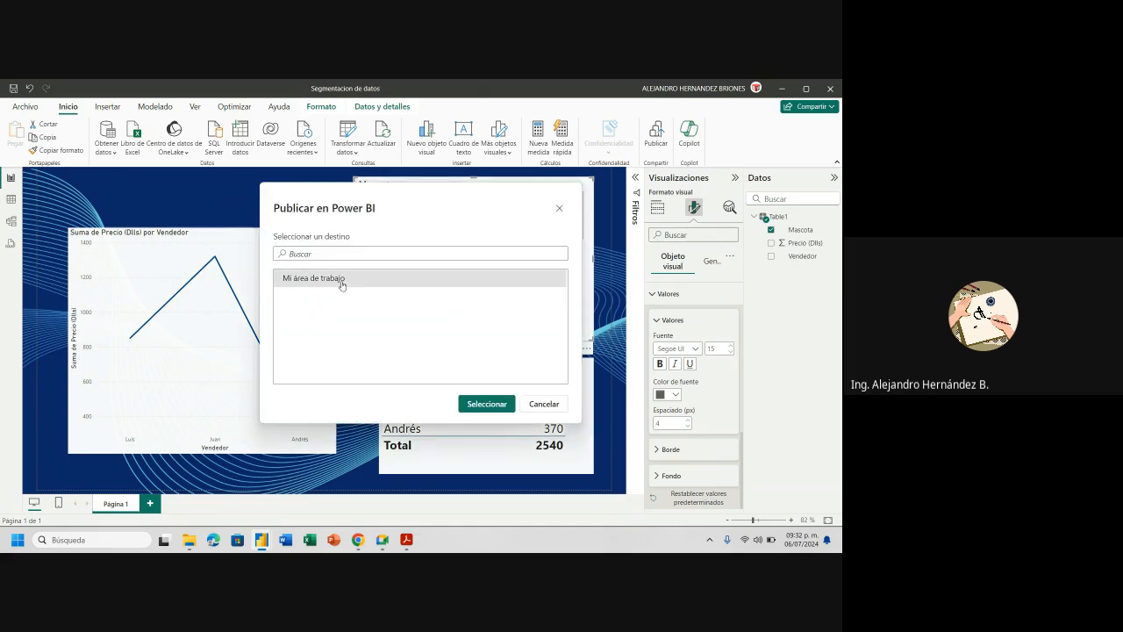
click(486, 404)
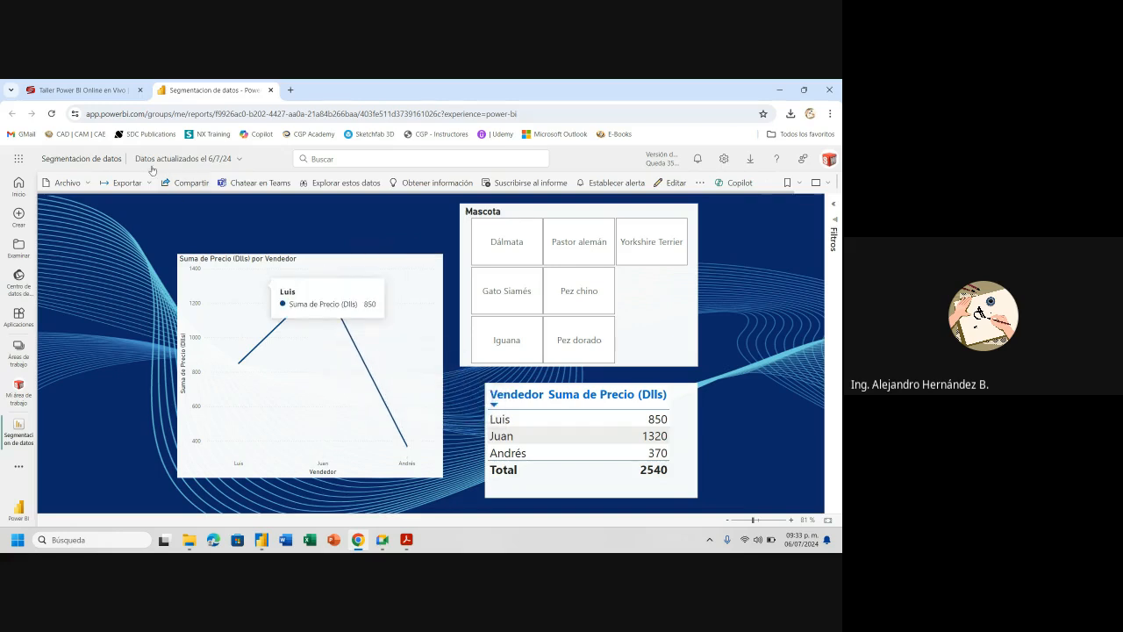
- Switch from the published report to the Solma Power BI workshop page in the browser
click(106, 91)
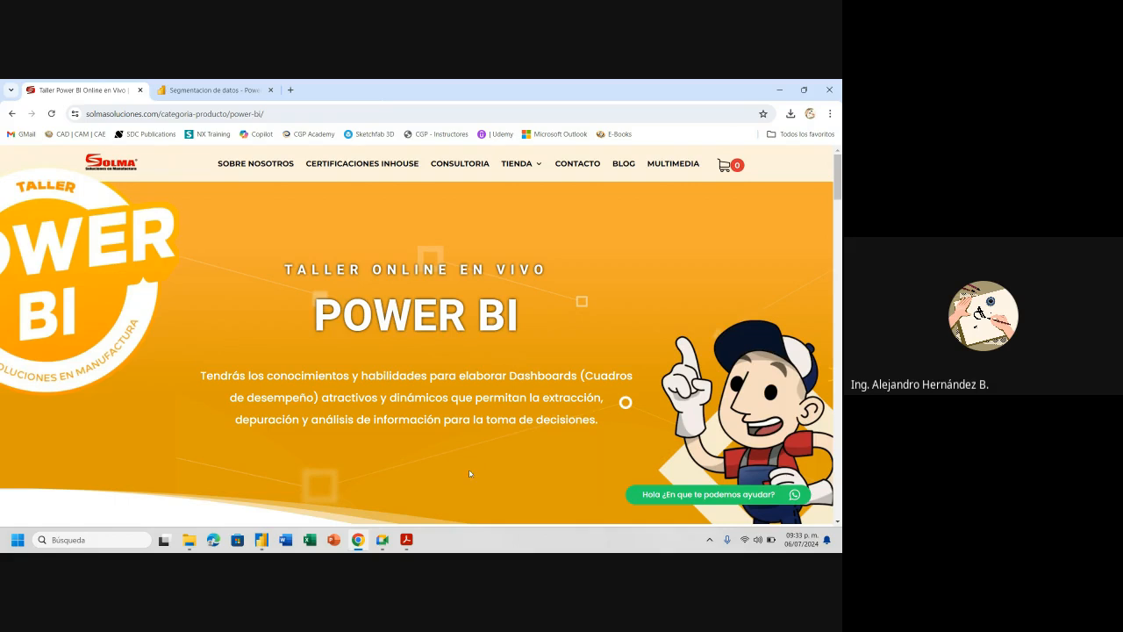
mouse_move(386, 542)
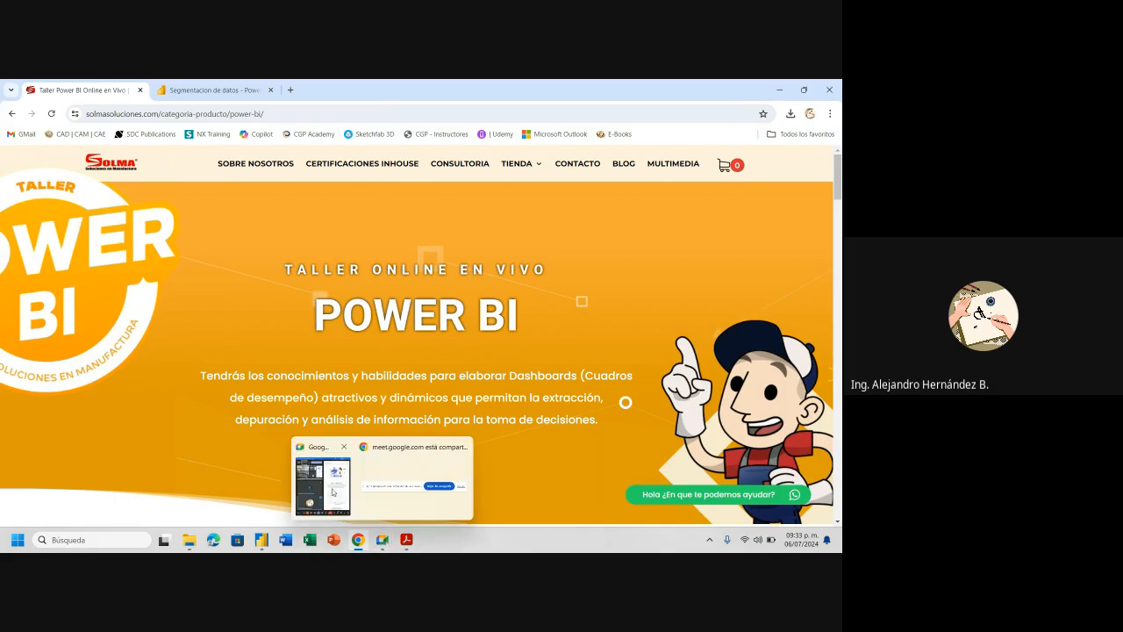